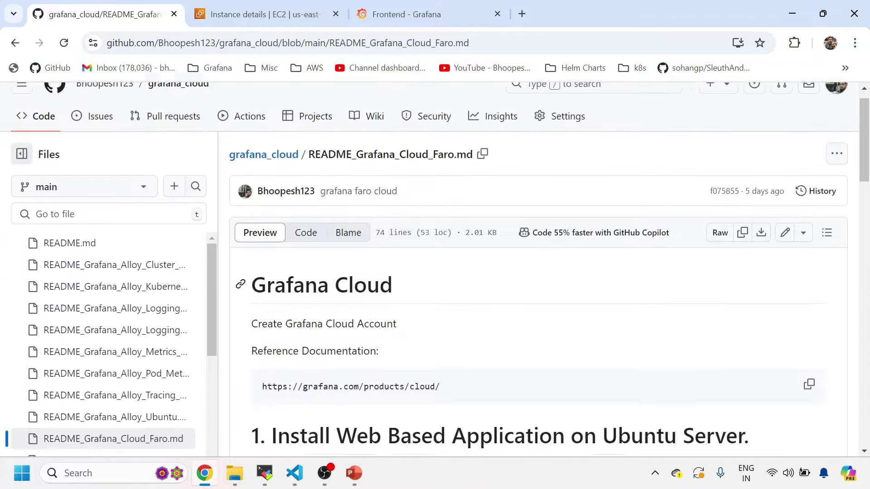
Return to the EC2 instance list with faro_cloud running, then bring up the Faro README in VS Code.
click(283, 14)
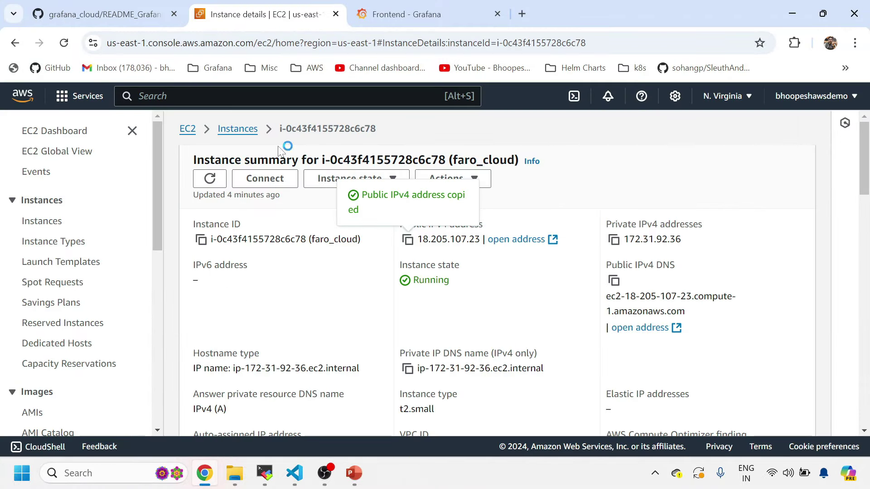
click(244, 129)
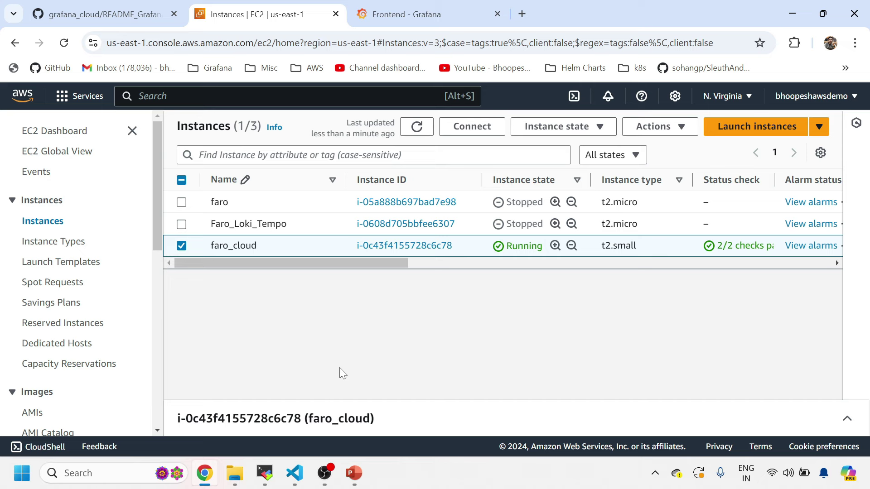
click(300, 480)
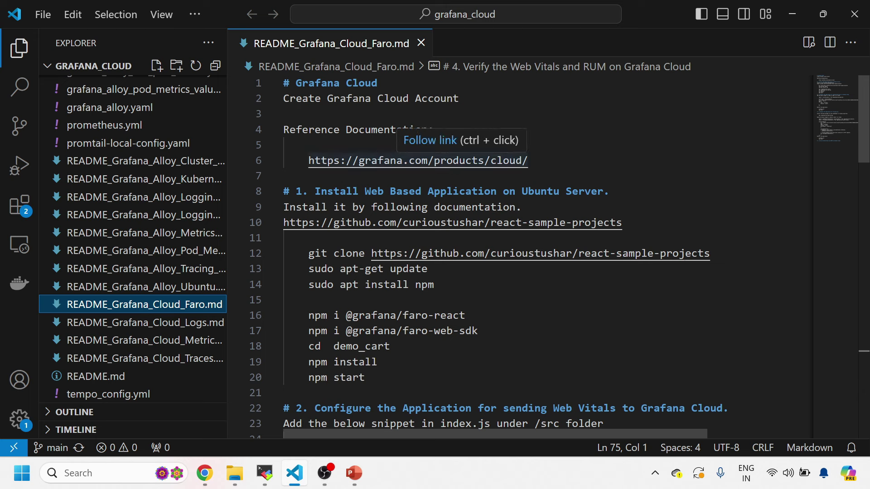
Review the README's install heading and react-sample-projects repository link, then go back to EC2 Instances.
triple_click(462, 191)
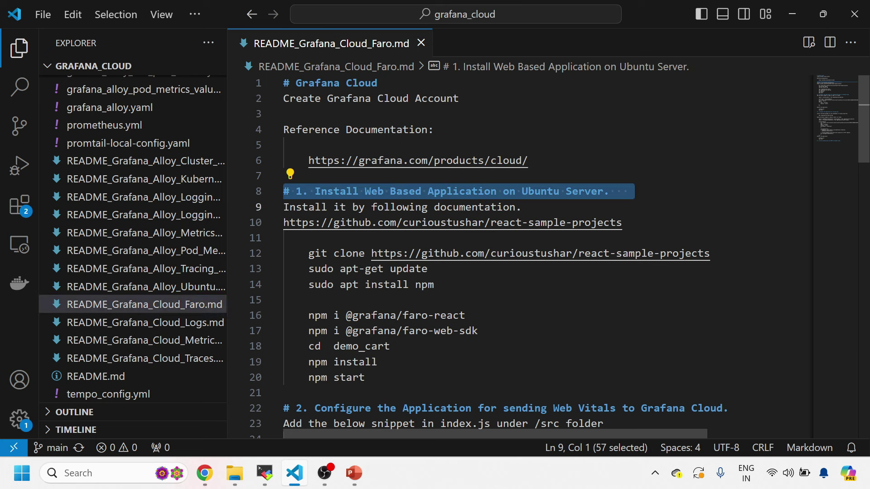
mouse_move(290, 237)
mouse_down()
mouse_move(541, 222)
mouse_move(358, 222)
mouse_move(290, 238)
mouse_move(284, 222)
mouse_up()
key(ctrl+c)
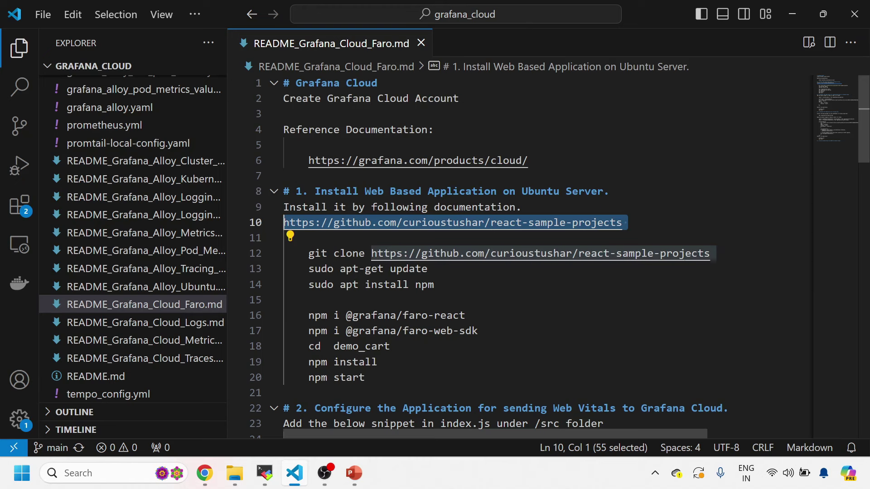
click(277, 481)
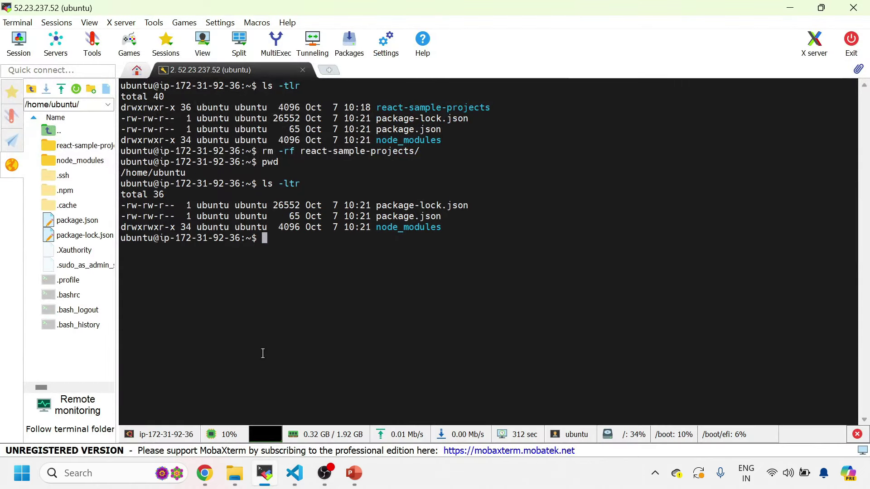
click(213, 473)
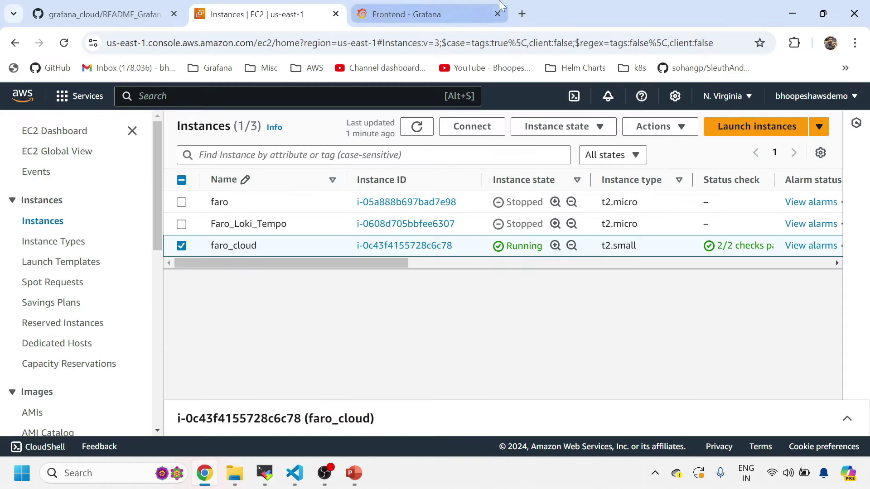
Open the react-sample-projects repository on GitHub in a new tab and show its clone address.
click(521, 14)
key(ctrl+v)
key(Return)
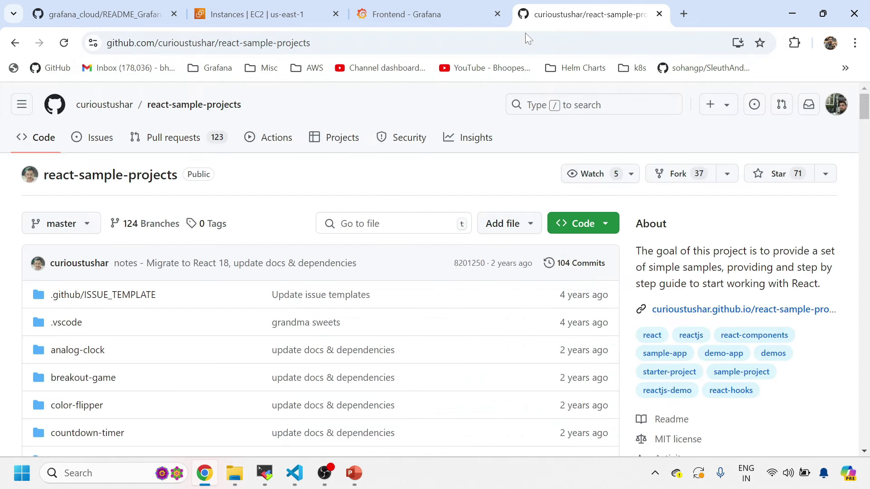
click(592, 224)
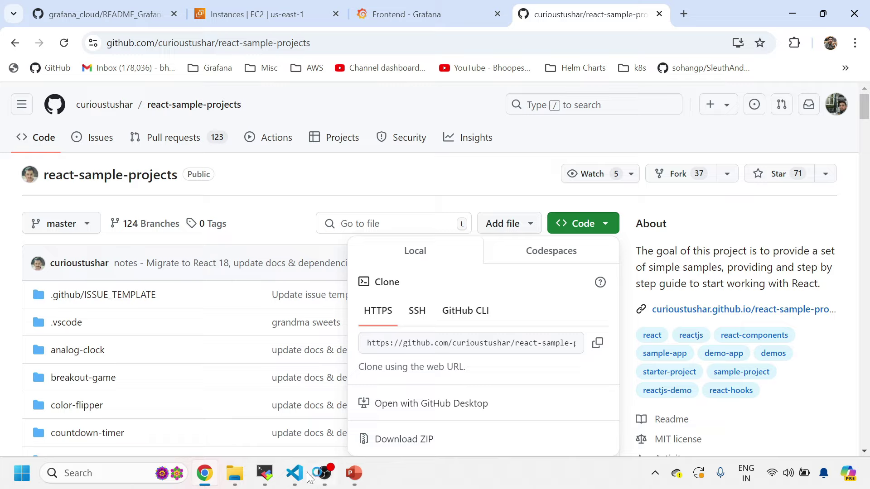
Select the git clone command line in the Faro README.
click(295, 473)
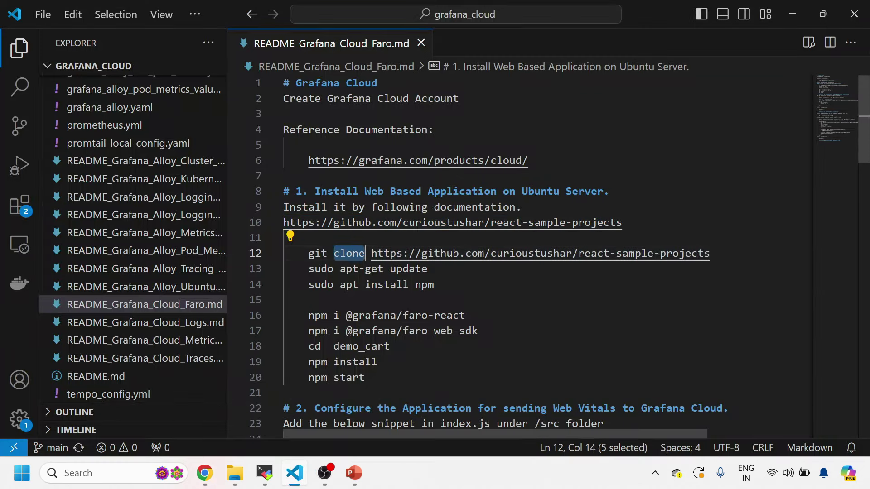
triple_click(350, 254)
drag(346, 346, 343, 478)
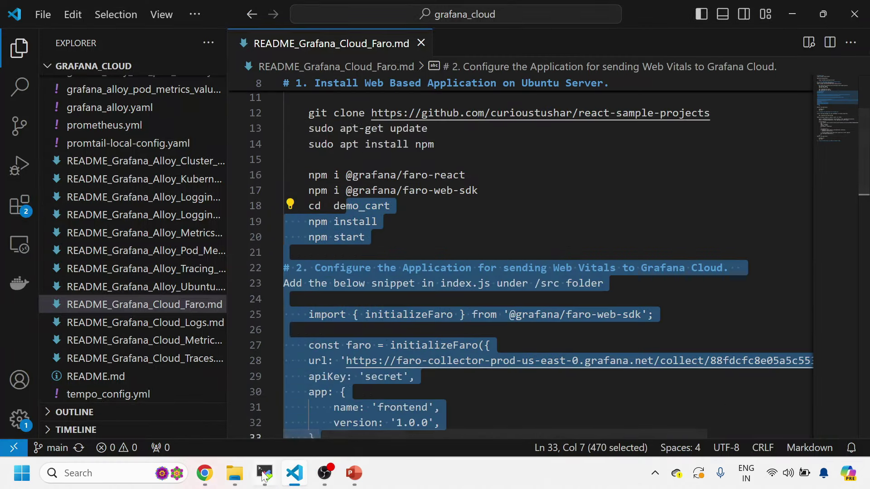
click(284, 160)
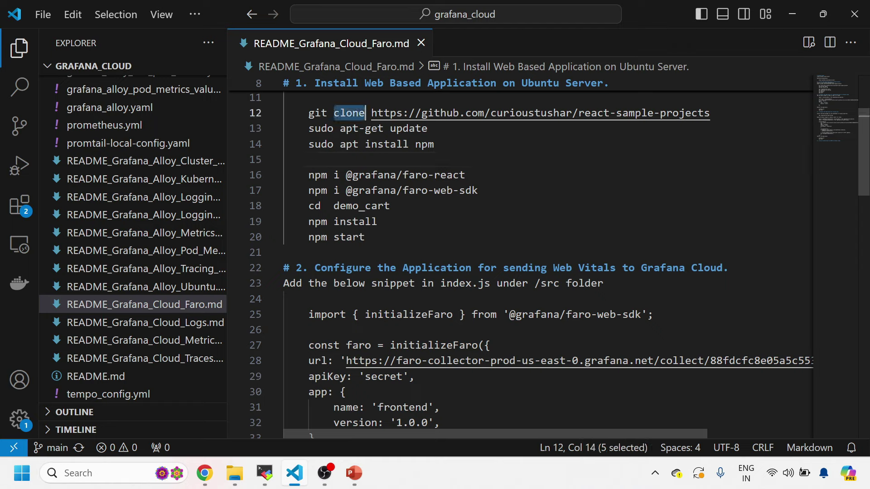
triple_click(349, 113)
key(super+c)
Paste and run the git clone command for react-sample-projects in the server terminal.
click(265, 472)
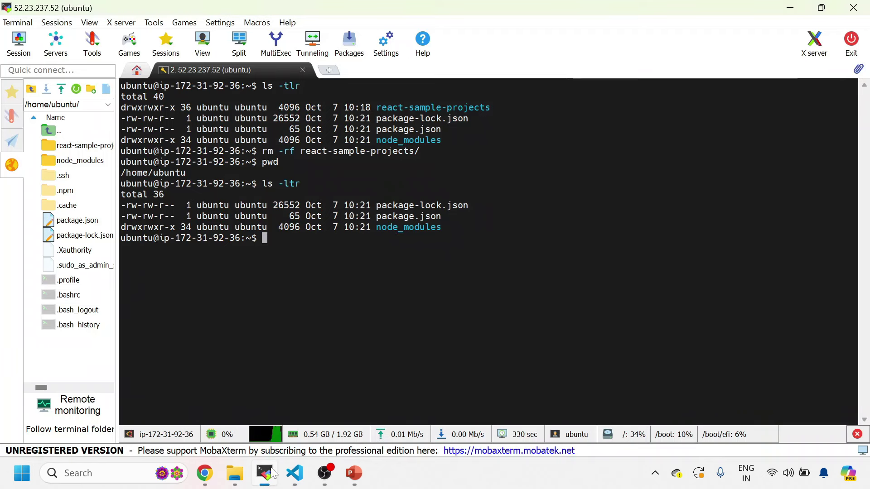
right_click(351, 302)
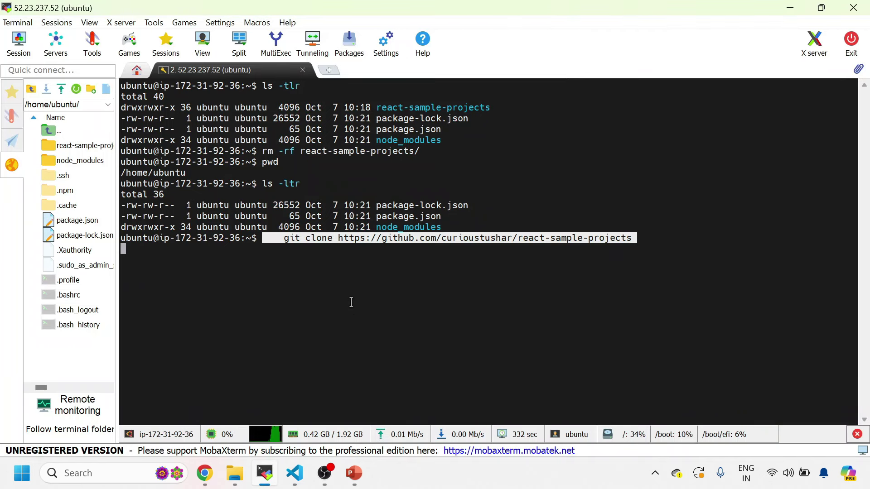
key(Return)
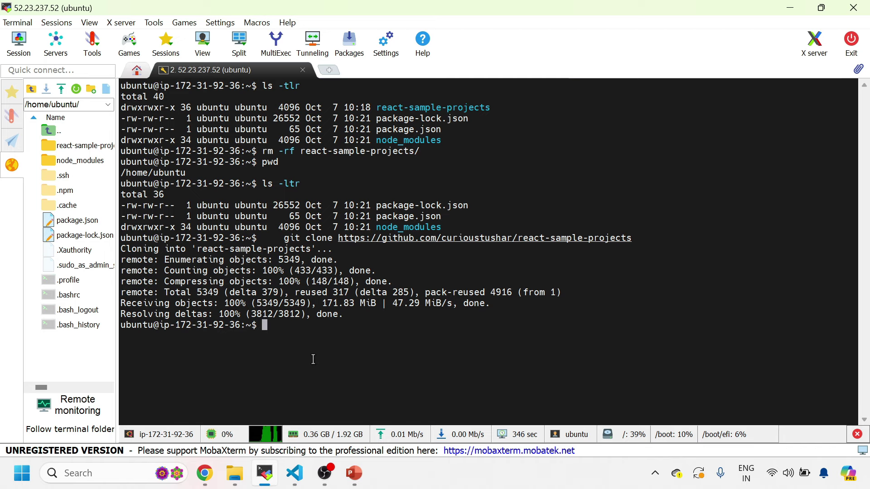
Confirm the clone with ls -ltr and move into react-sample-projects/.
text(ls -ltr)
key(Return)
text(cd react-sample-projects/)
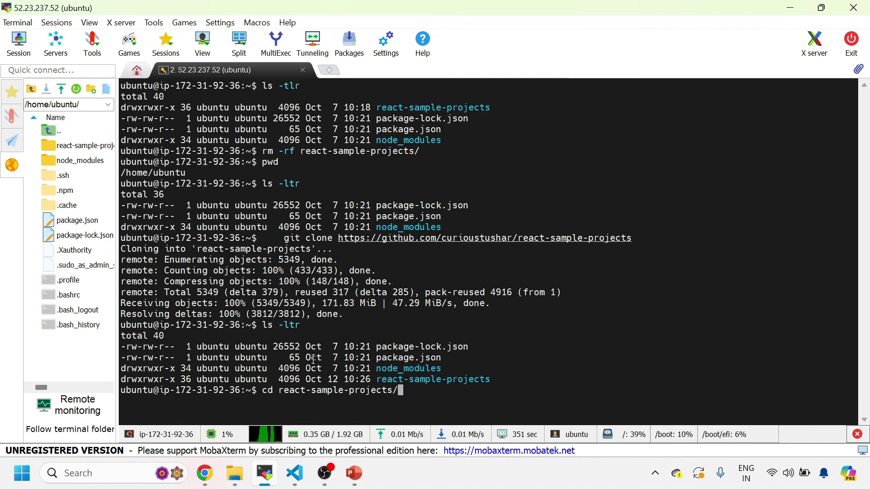
key(Return)
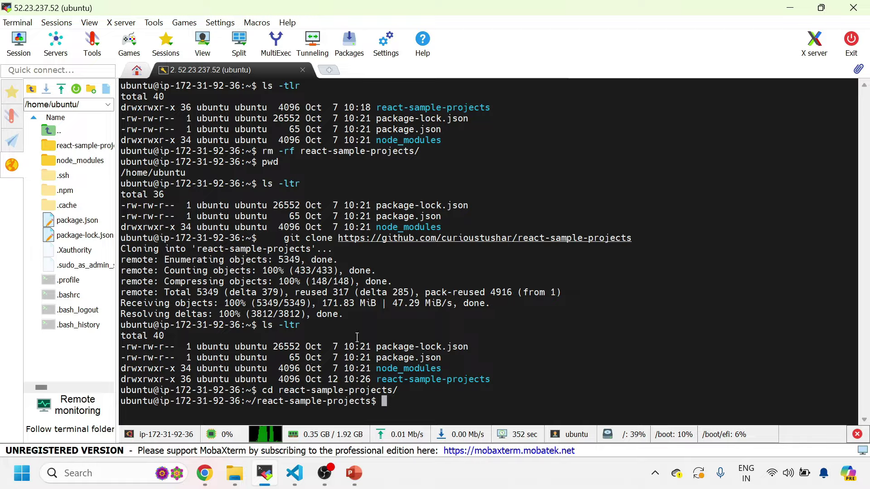
key(alt+Tab)
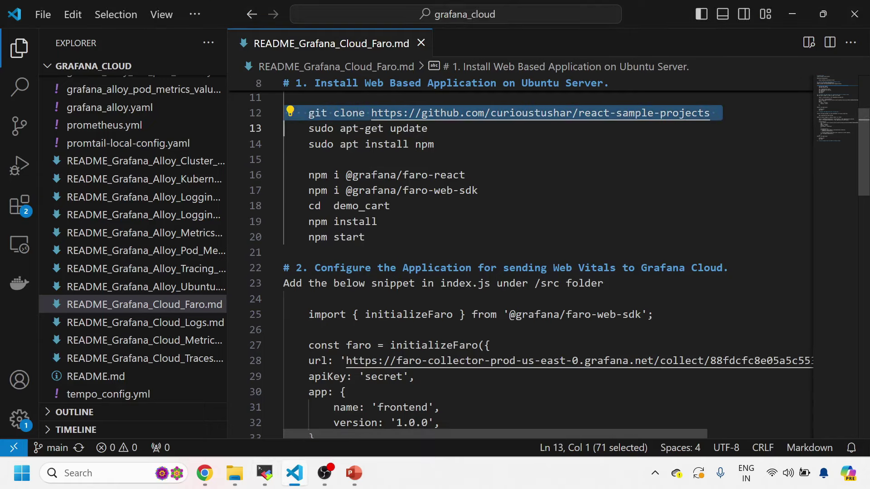
Run sudo apt-get update on the server from the README line.
triple_click(365, 129)
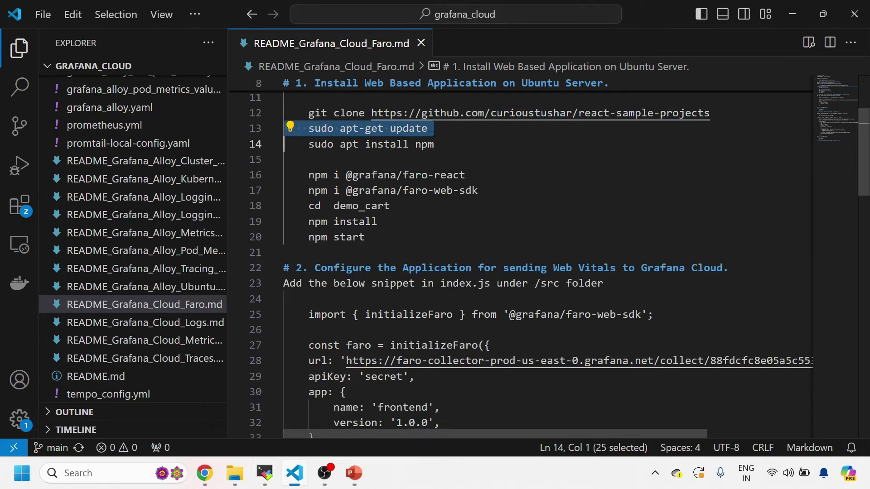
key(ctrl+c)
key(alt+Tab)
right_click(422, 295)
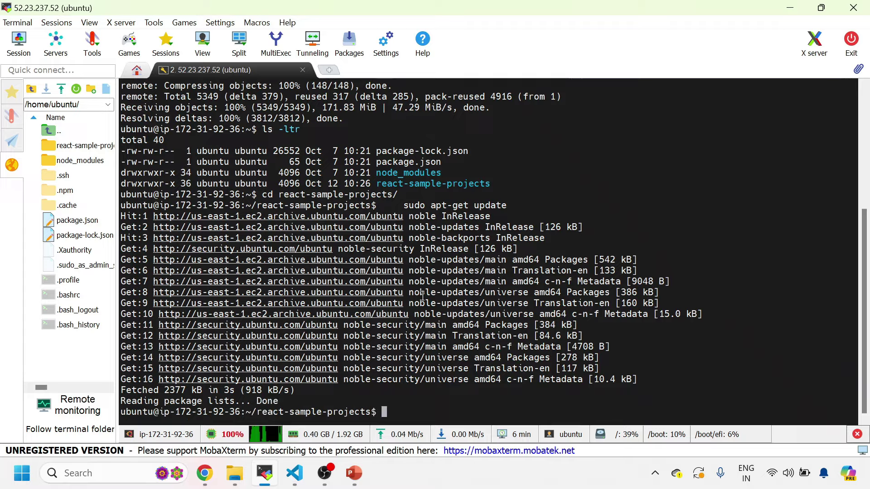
Run sudo apt install npm, confirming npm 9.2.0~ds1-2 is already installed.
key(alt+Tab)
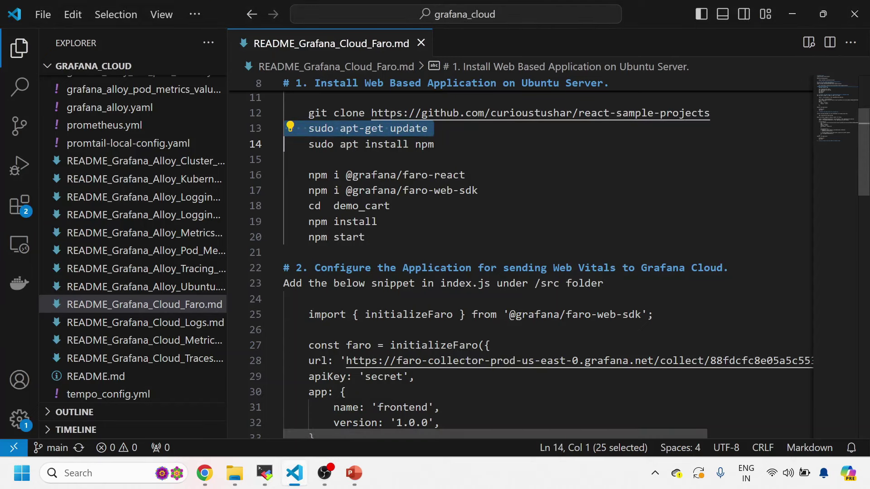
double_click(386, 144)
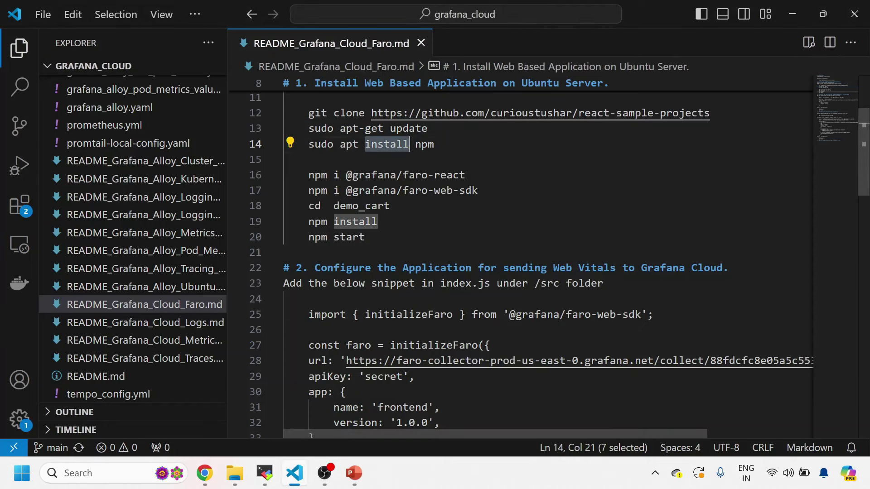
key(ctrl+l)
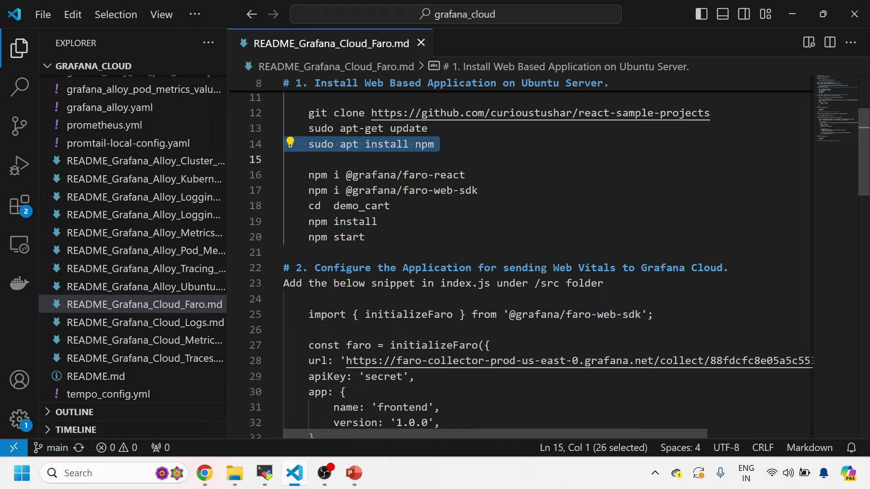
key(ctrl+c)
key(alt+Tab)
right_click(449, 250)
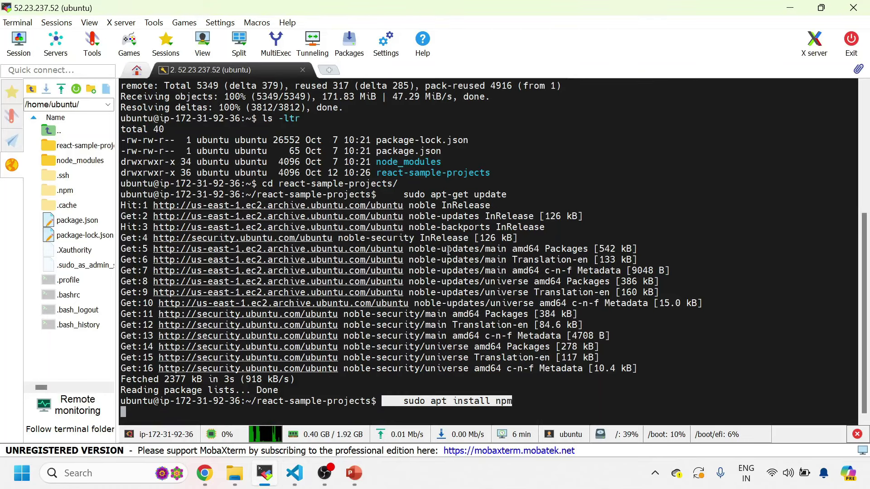
key(alt+Tab)
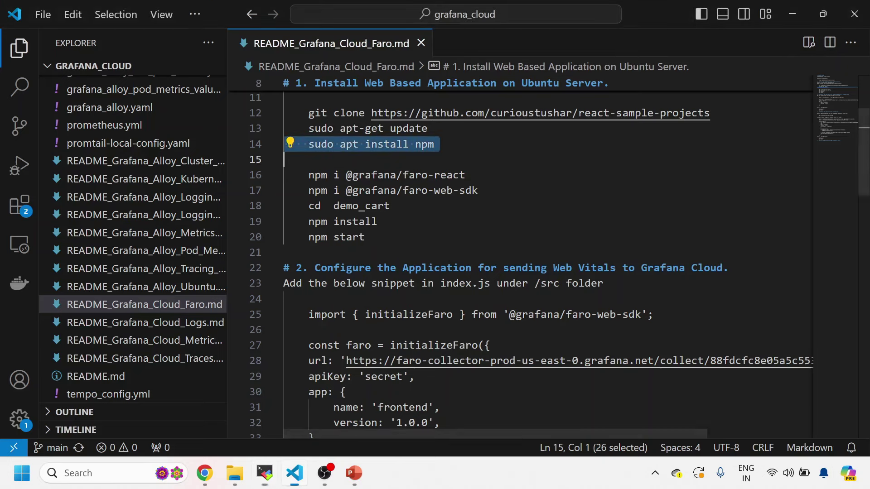
triple_click(371, 175)
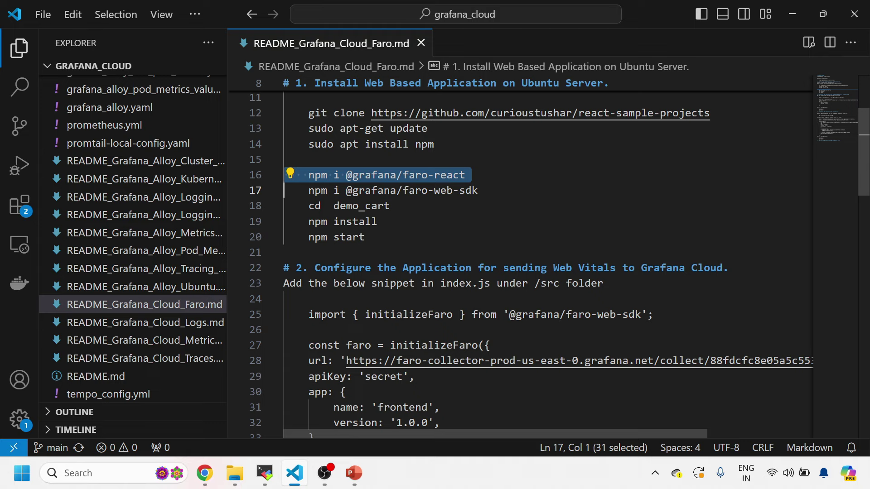
triple_click(410, 175)
key(ctrl+c)
key(alt+Tab)
right_click(363, 303)
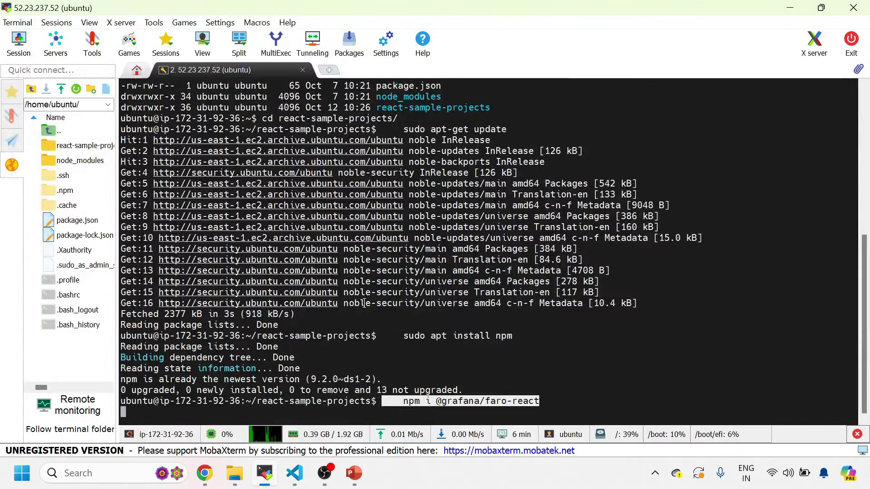
key(alt+Tab)
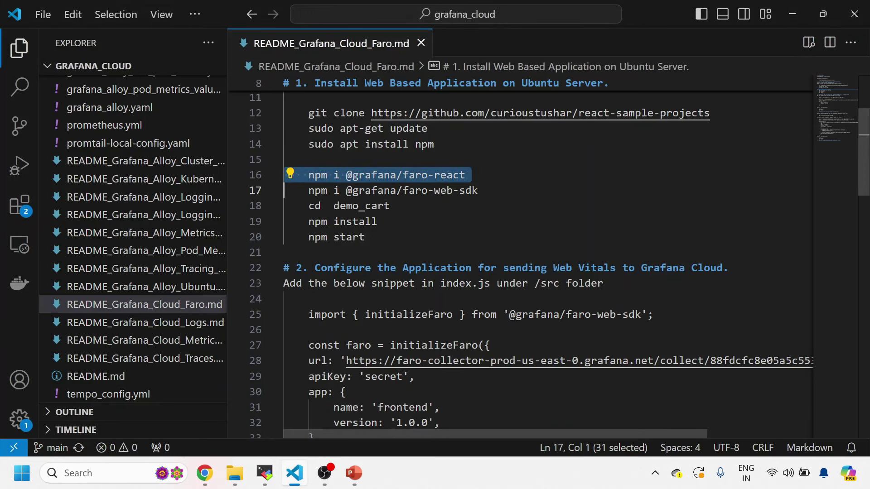
click(352, 221)
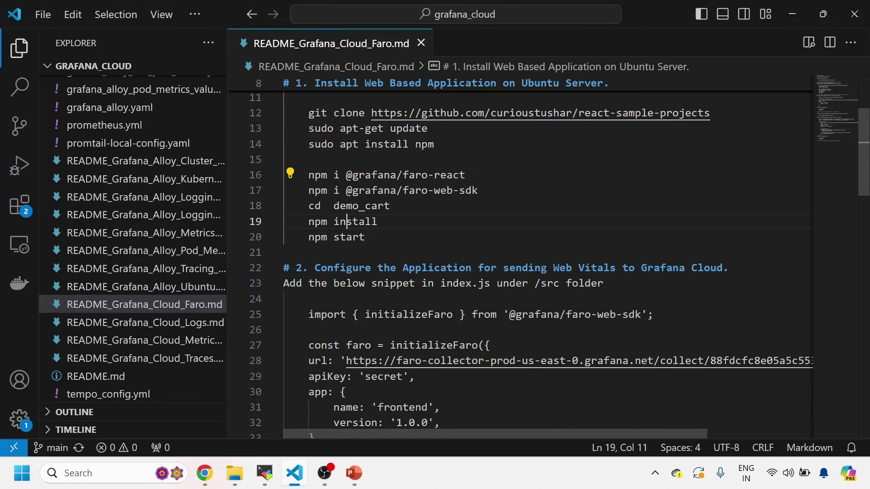
triple_click(349, 237)
key(alt+Tab)
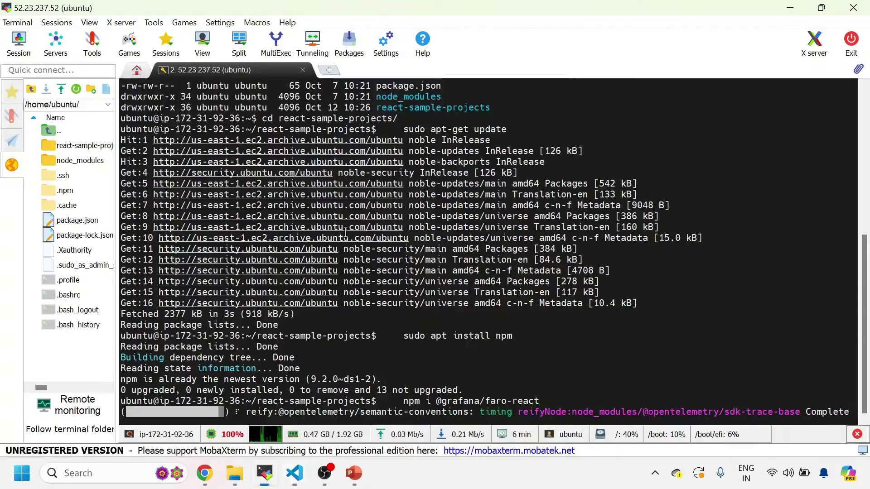
key(alt+Tab)
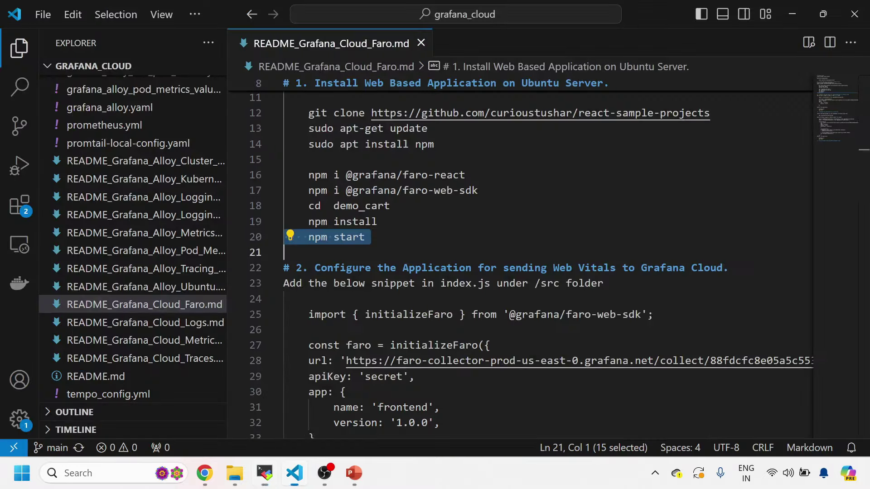
double_click(373, 190)
key(ctrl+a)
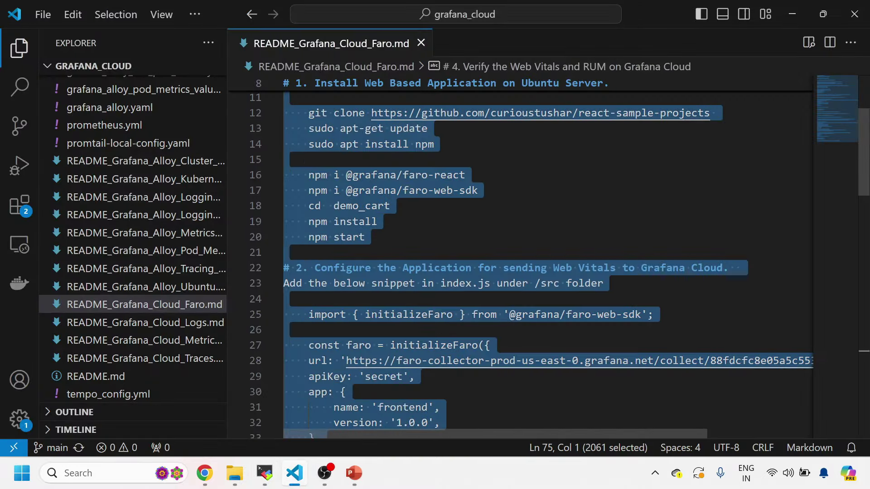
triple_click(421, 190)
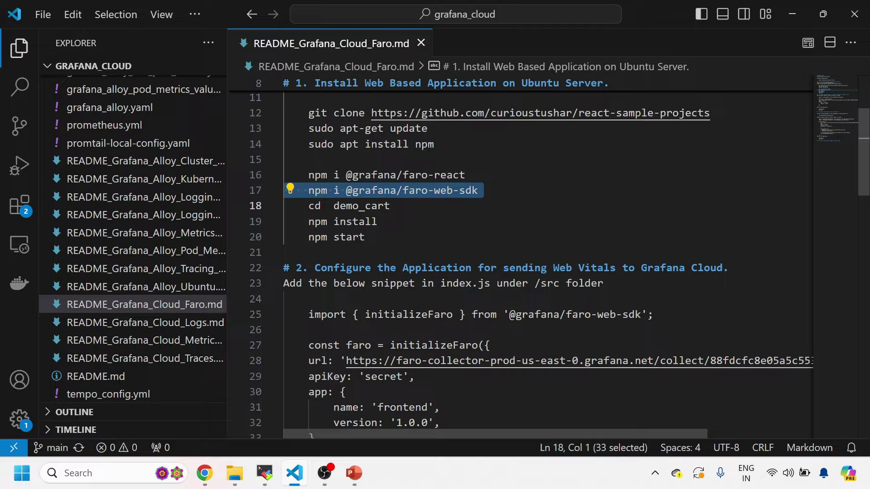
key(ctrl+c)
key(alt+Tab)
right_click(345, 205)
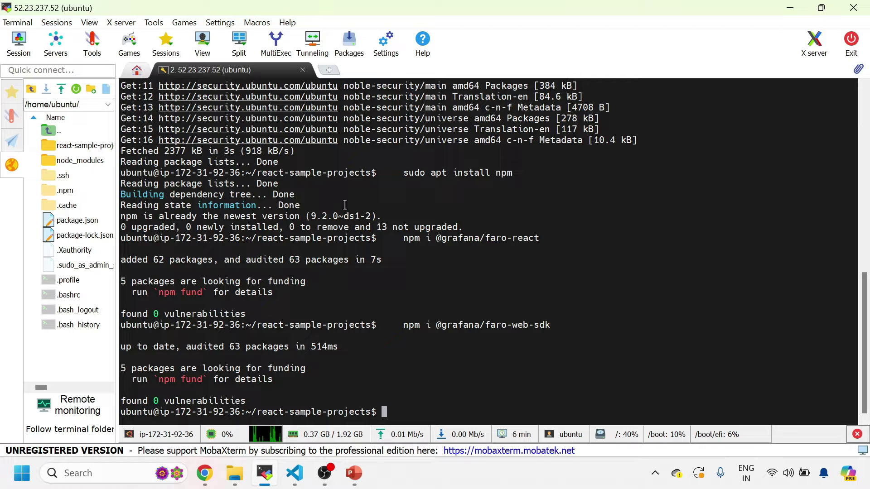
List the projects with ls -ltr and move into the demo-cart folder.
key(alt+Tab)
click(353, 205)
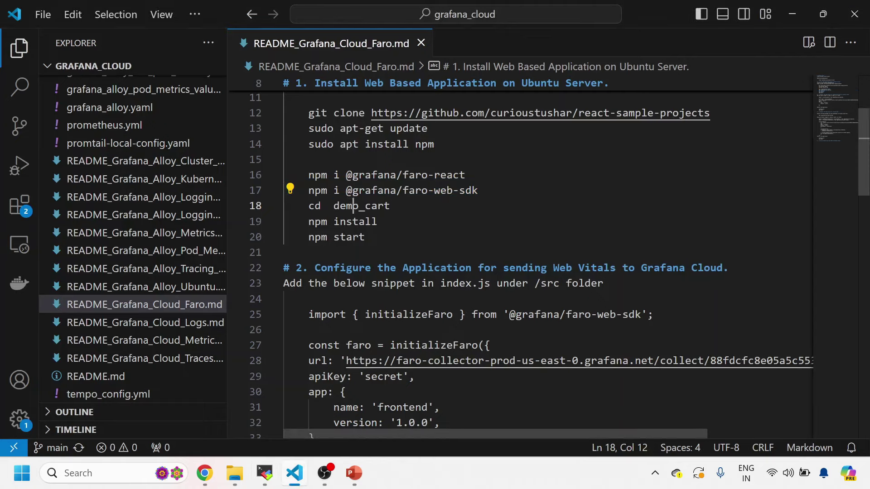
double_click(353, 205)
key(alt+Tab)
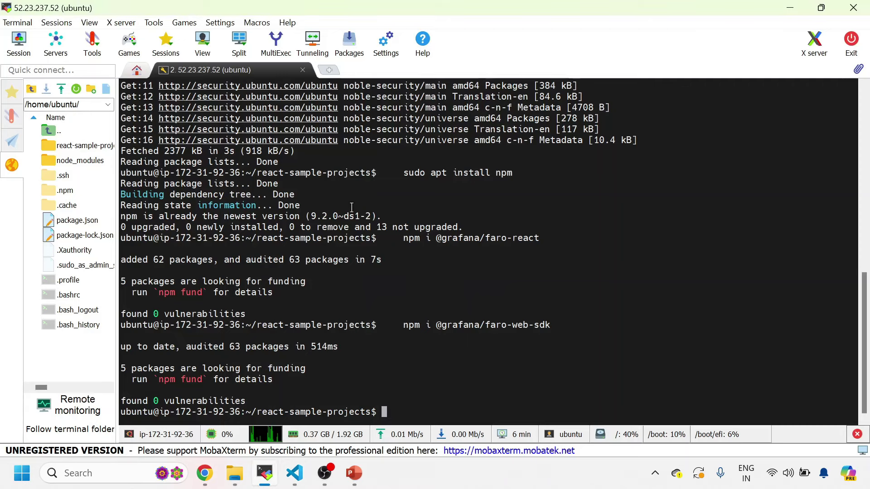
text(ls -ltr)
key(Return)
text(cd )
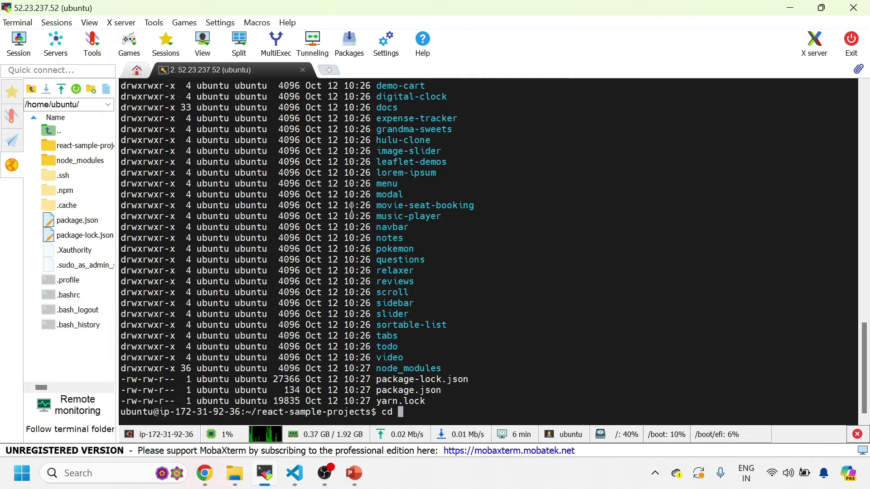
text( dem)
key(Tab)
key(Return)
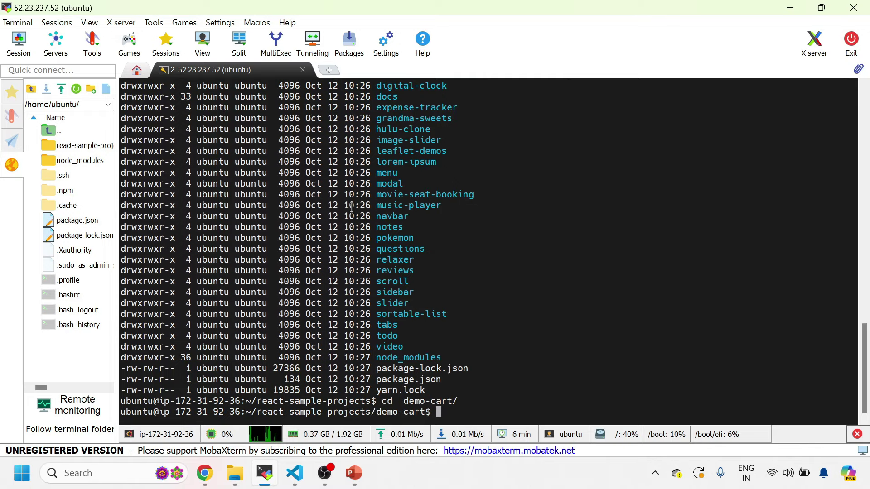
Run npm install in demo-cart until 1613 packages are added, with 34 vulnerabilities reported.
key(alt+Tab)
triple_click(352, 222)
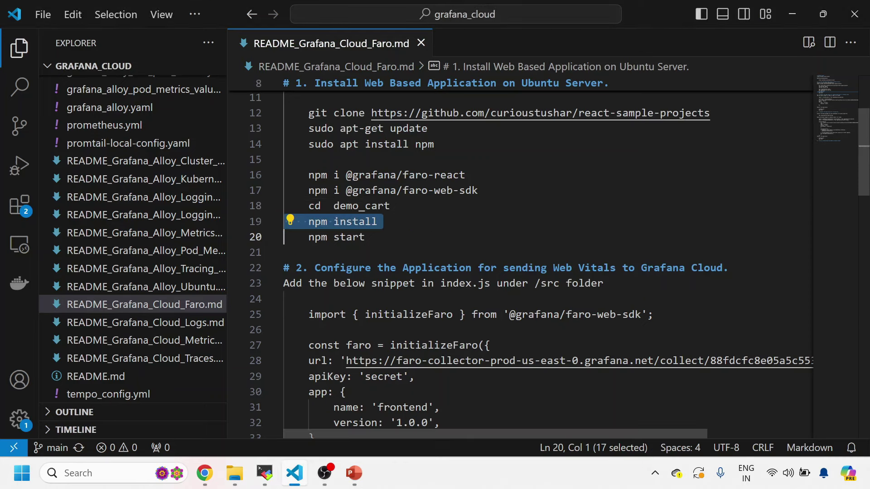
key(ctrl+c)
key(alt+Tab)
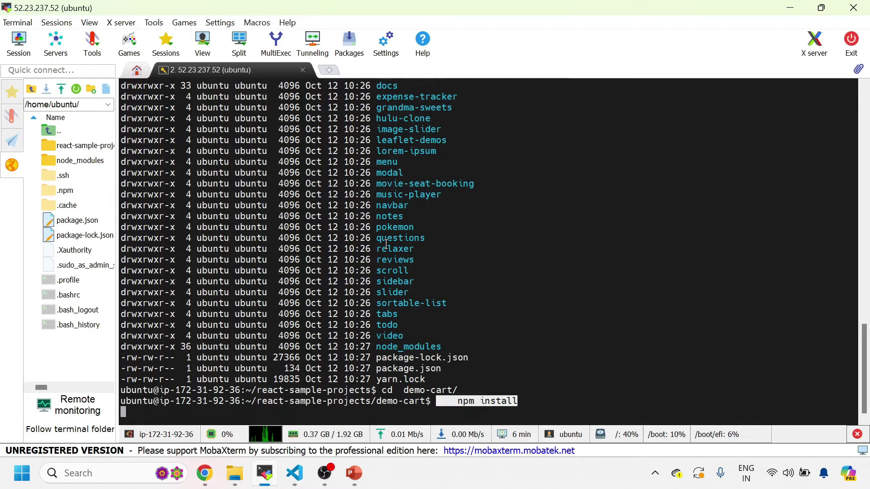
right_click(386, 245)
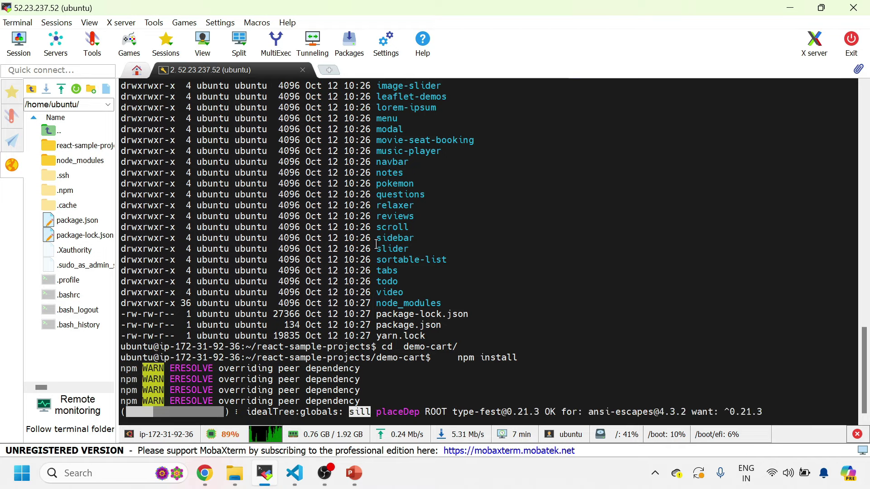
key(alt+Tab)
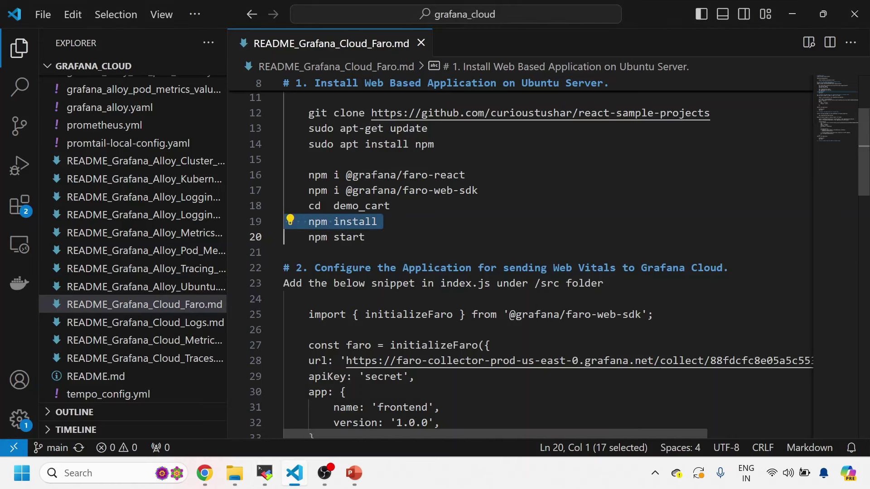
triple_click(349, 237)
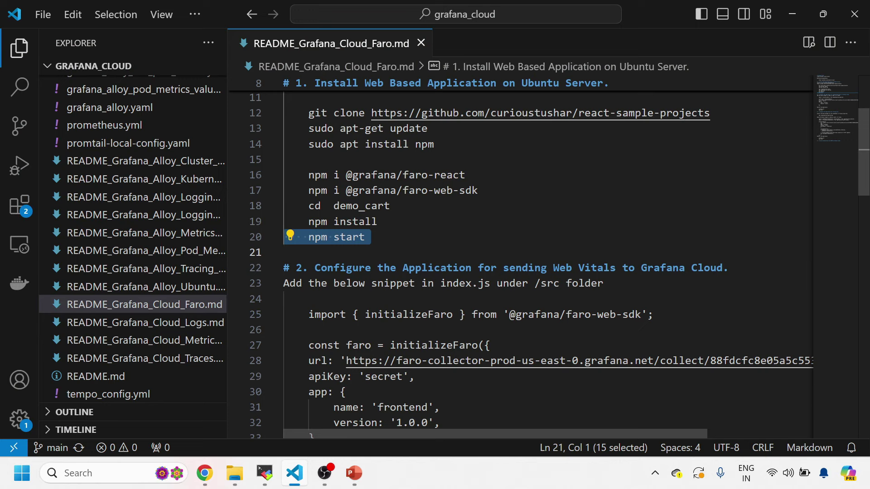
scroll(520, 254, up, 4)
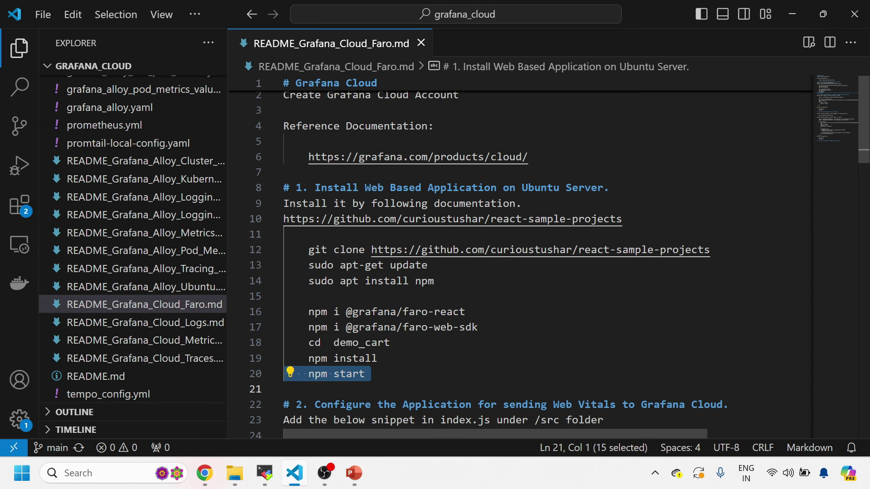
scroll(521, 254, down, 2)
key(alt+Tab)
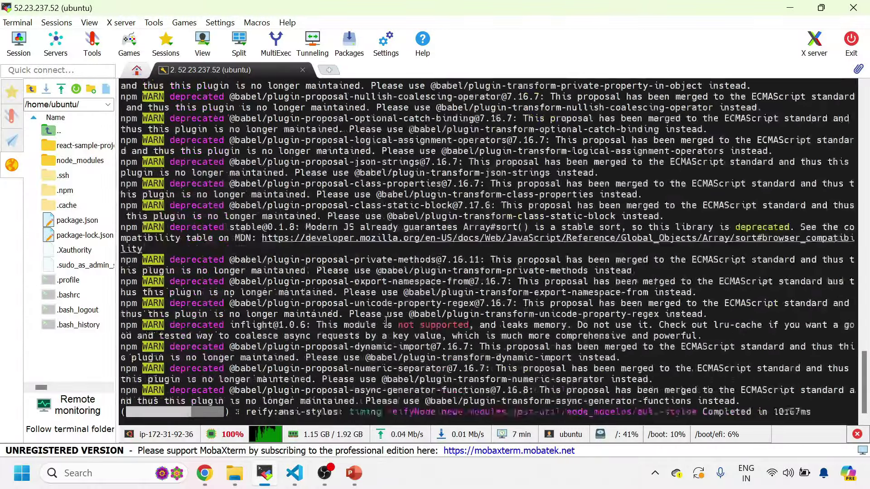
key(alt+Tab)
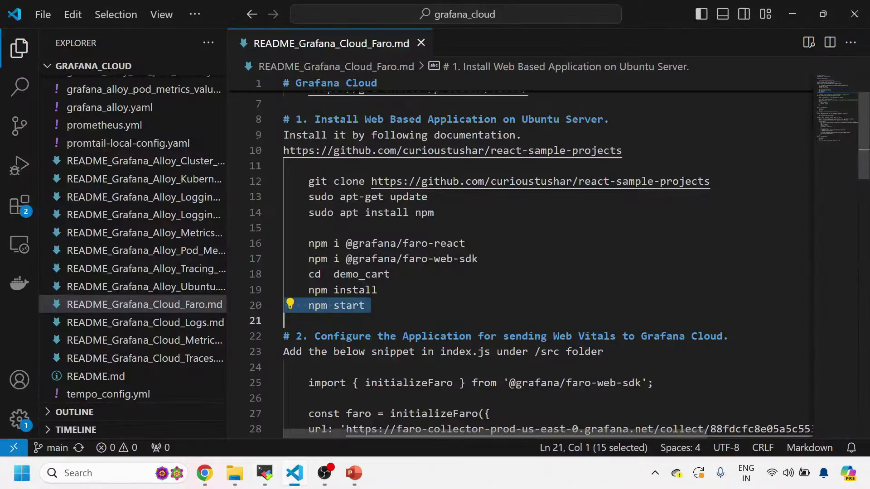
key(alt+Tab)
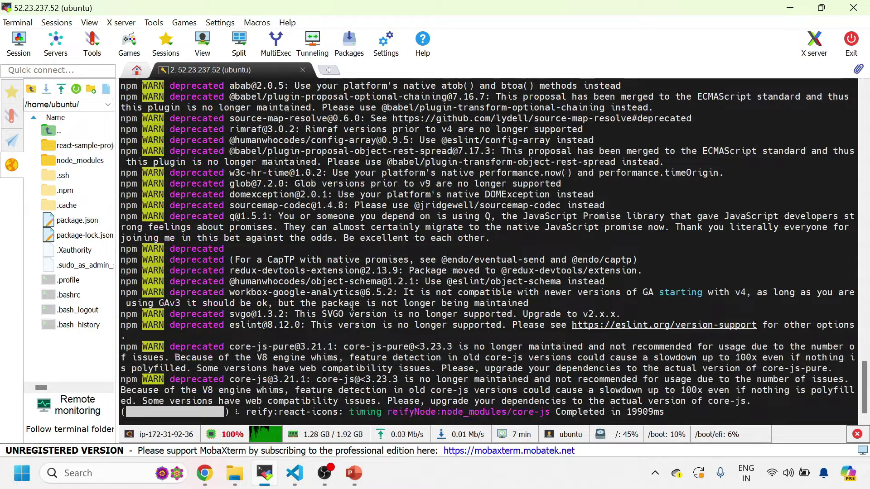
key(alt+Tab)
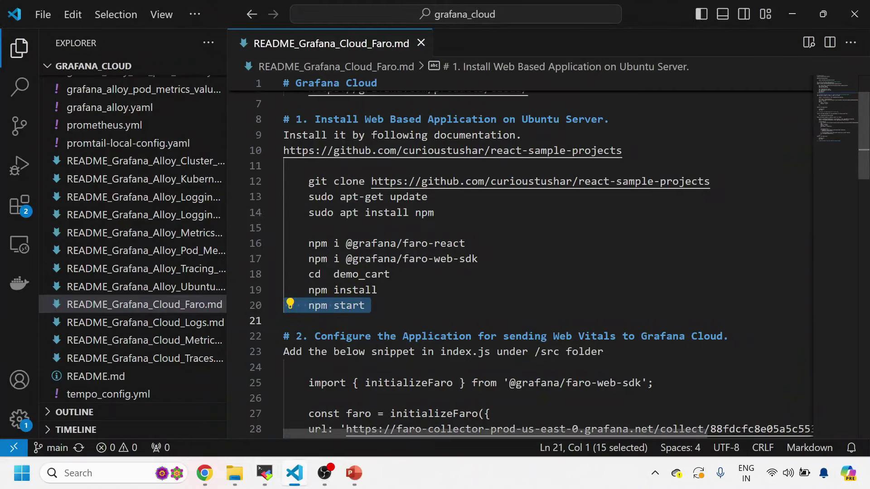
key(alt+Tab)
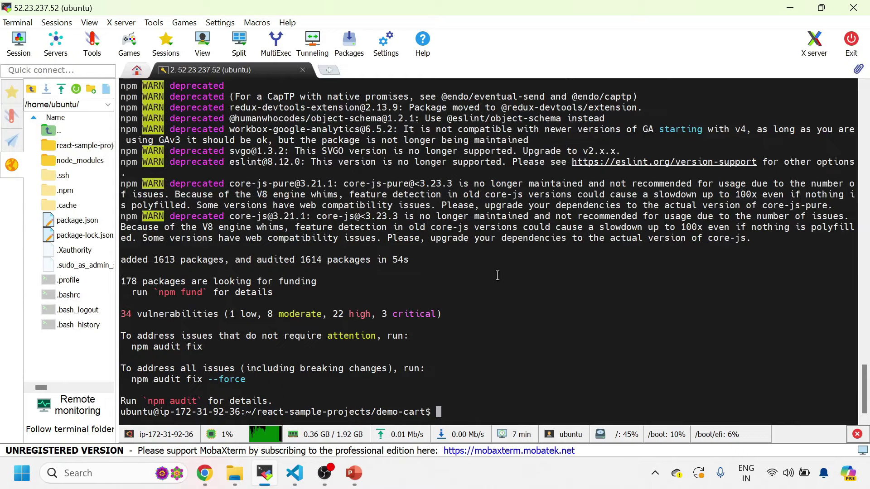
Run npm start in demo-cart to launch the development server.
right_click(498, 275)
key(Return)
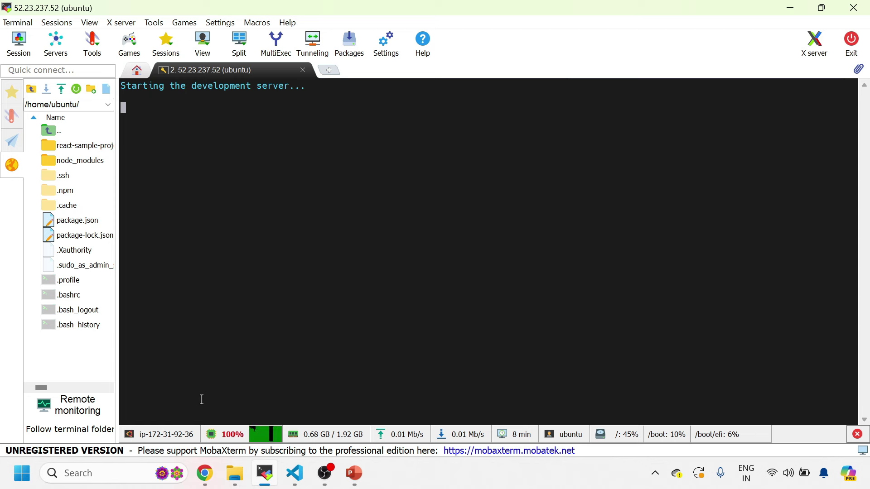
click(210, 474)
Copy the faro_cloud instance's public IPv4 address from its details page.
click(265, 14)
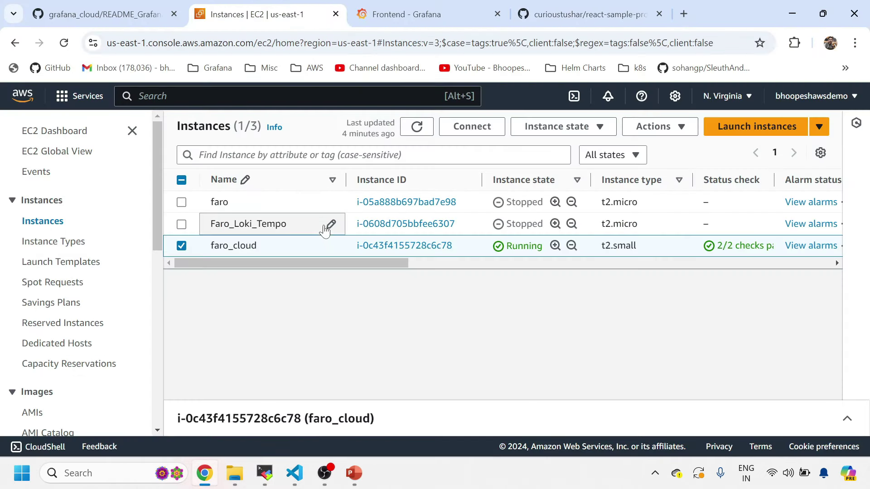
click(382, 247)
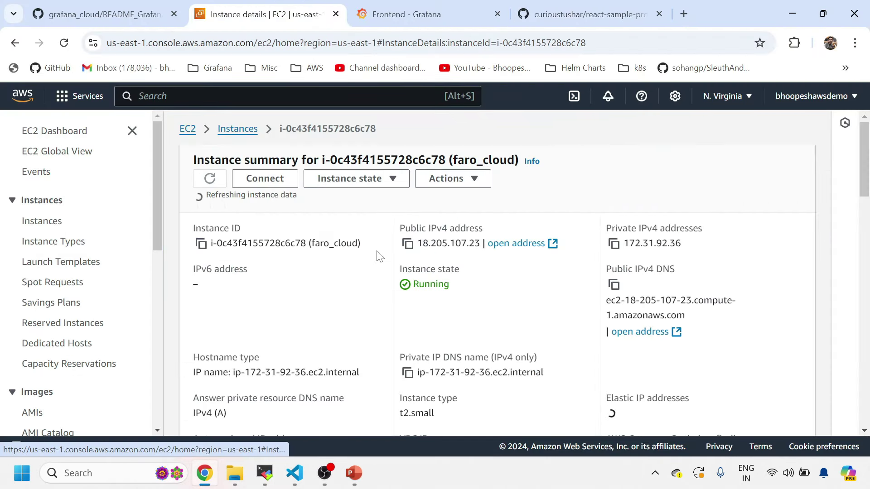
click(407, 239)
click(266, 474)
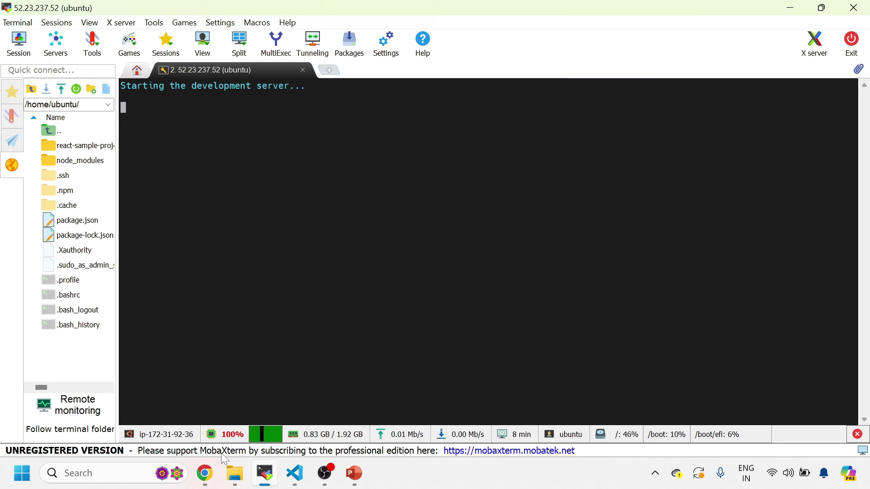
click(205, 473)
Open the demo cart at 18.205.107.23:3000 in a browser tab and check the webpack build.
click(469, 11)
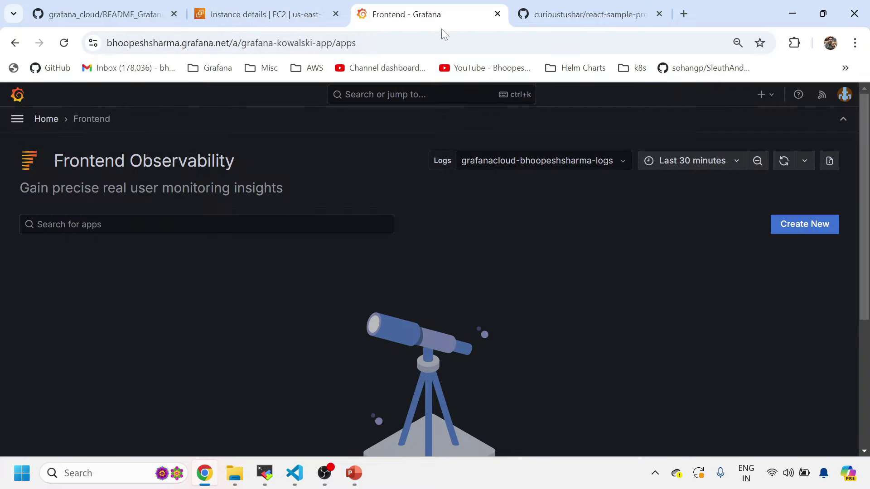
click(554, 15)
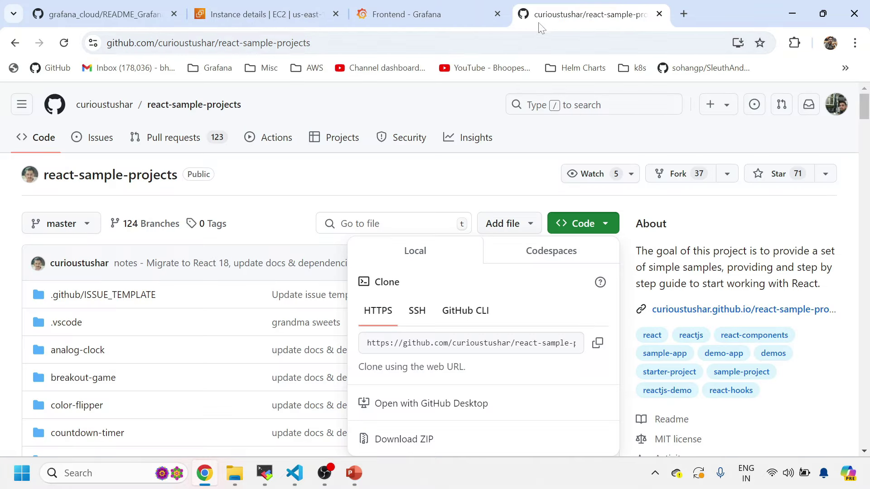
key(ctrl+v)
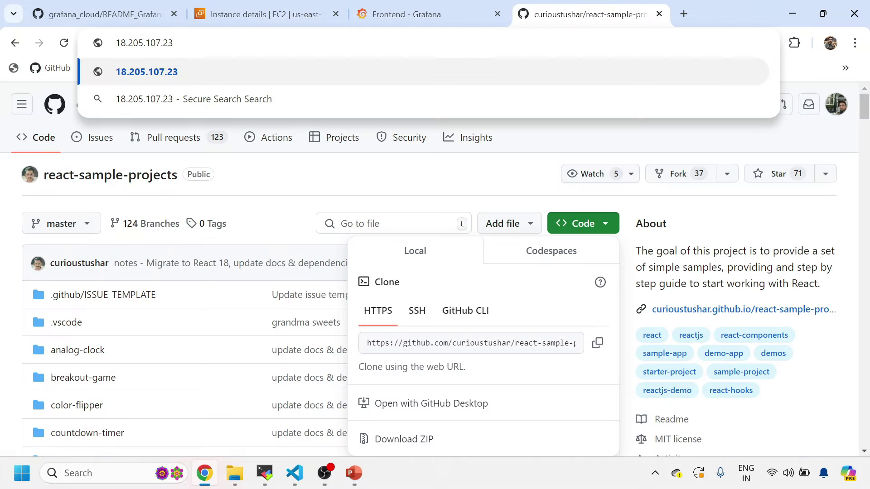
text(:300)
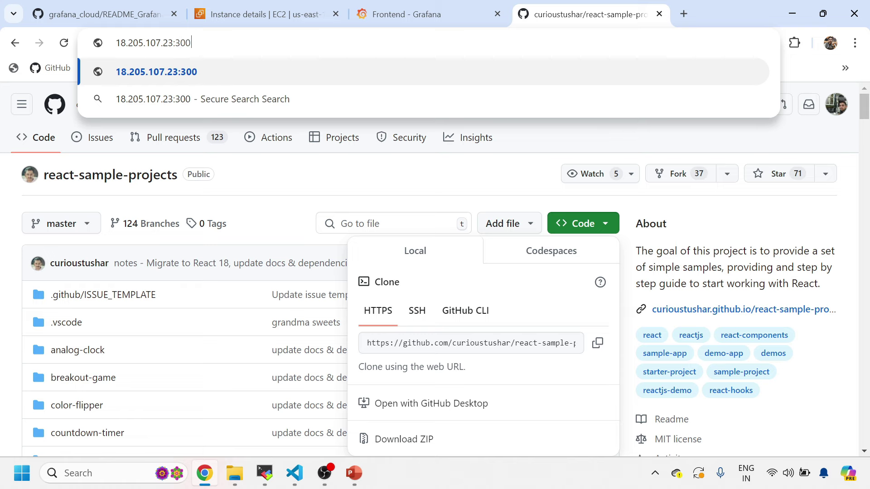
text(0)
key(Return)
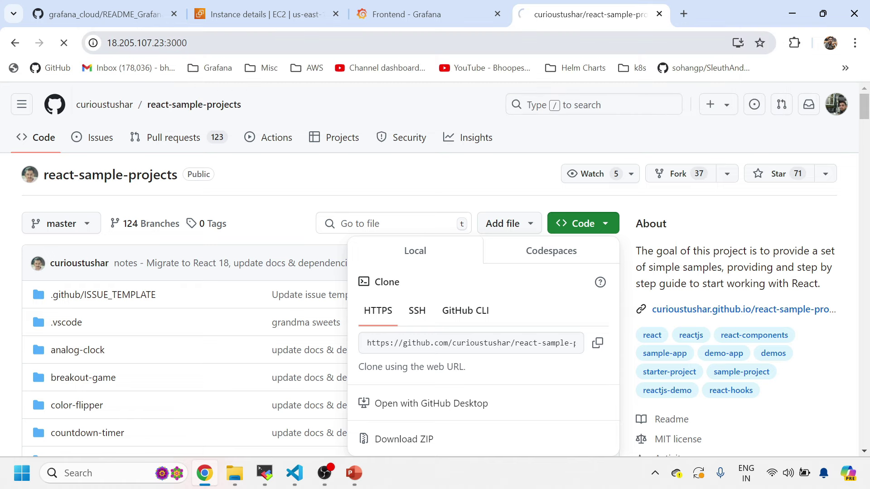
click(262, 473)
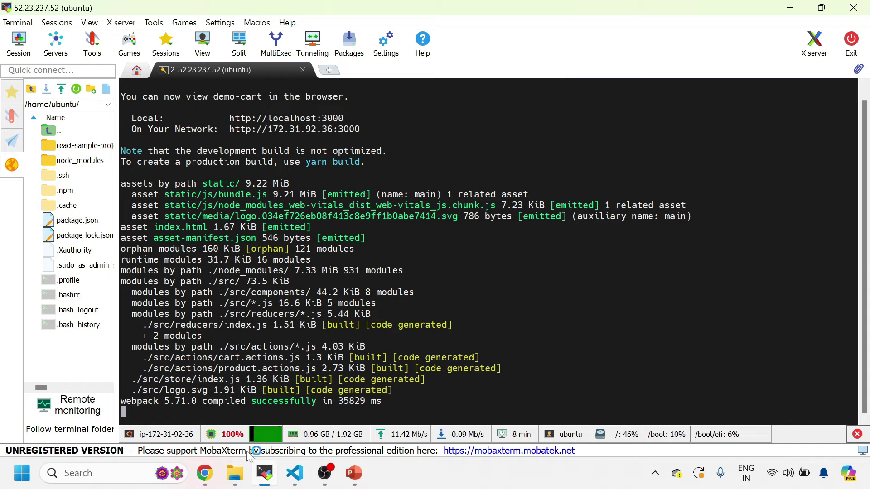
Open the backpack's product page and add it to the cart repeatedly.
click(206, 473)
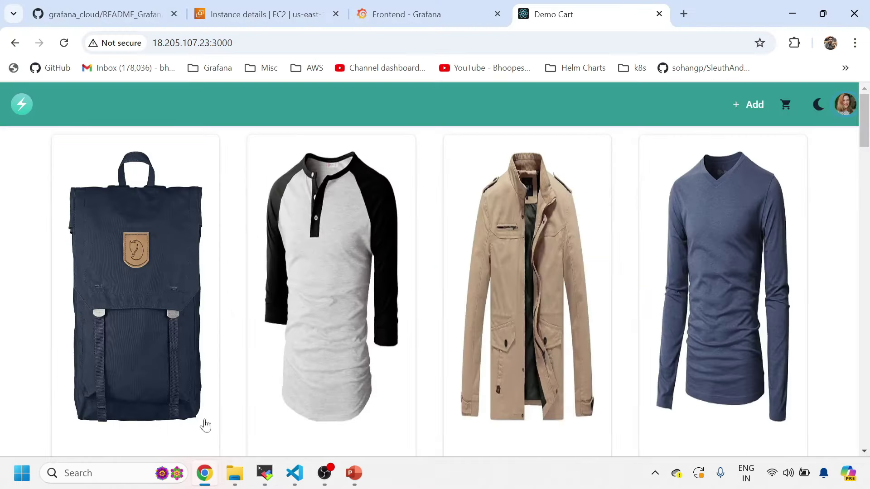
click(197, 284)
click(627, 265)
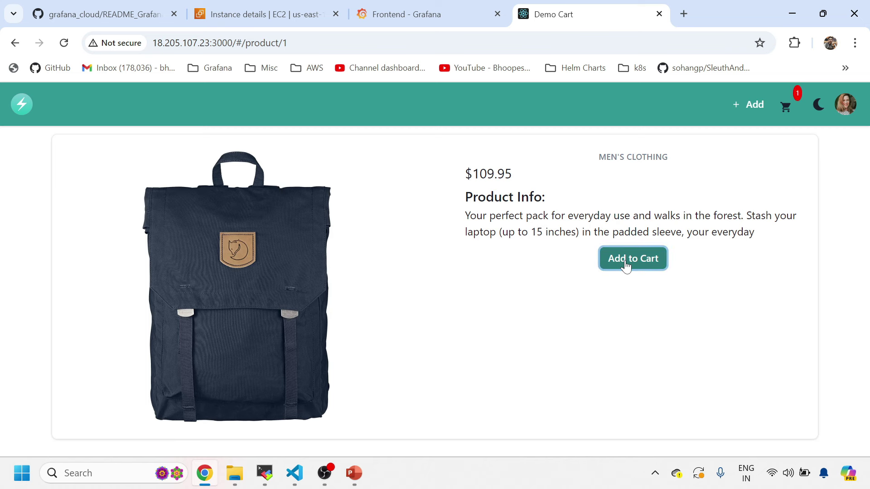
click(626, 265)
click(626, 265)
click(627, 265)
click(627, 265)
click(626, 265)
click(626, 265)
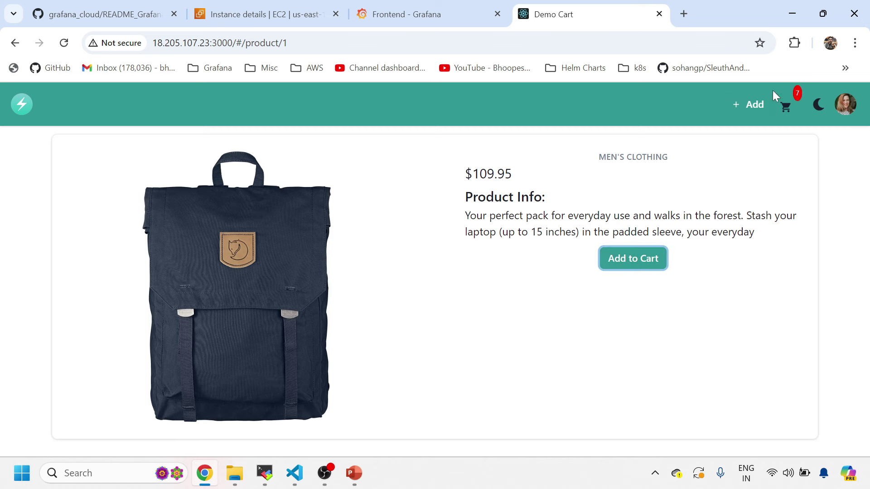
Delete the backpacks from the cart page, then open the henley shirt's product page.
click(786, 107)
click(589, 195)
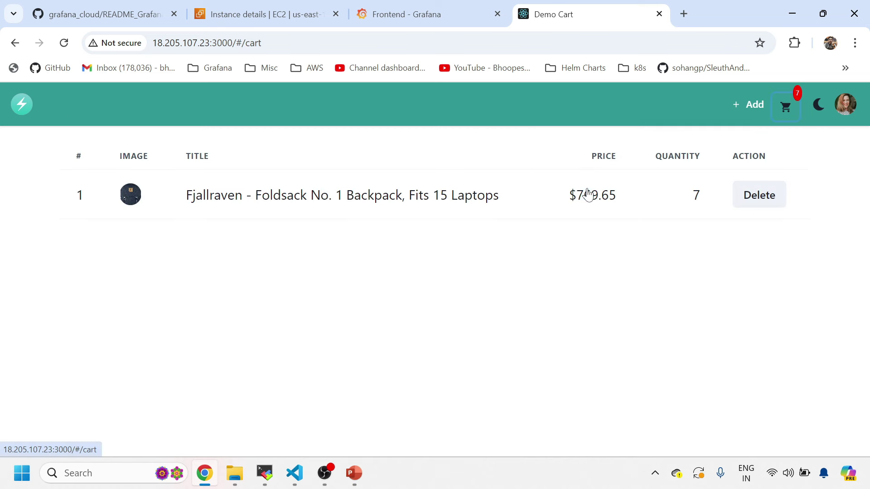
click(766, 199)
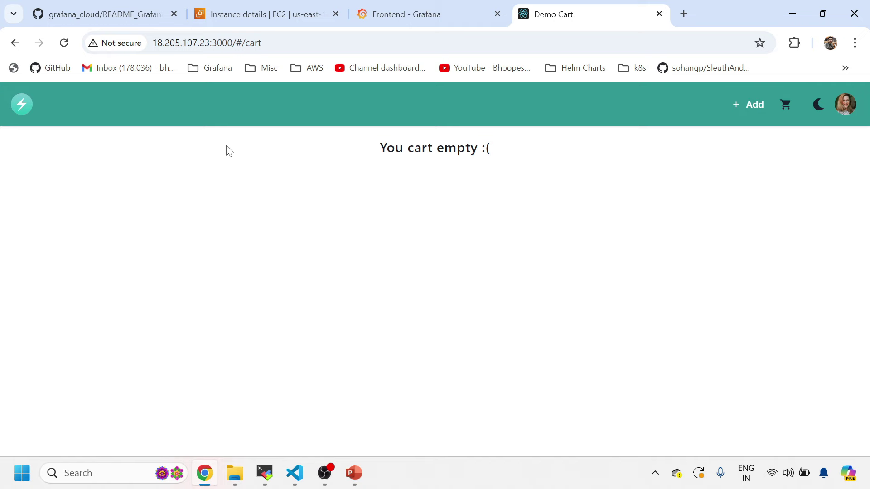
click(21, 106)
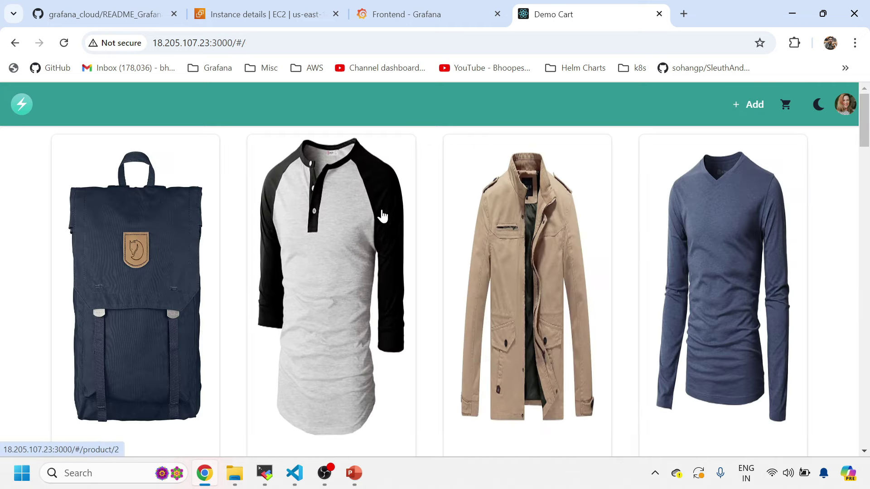
click(373, 230)
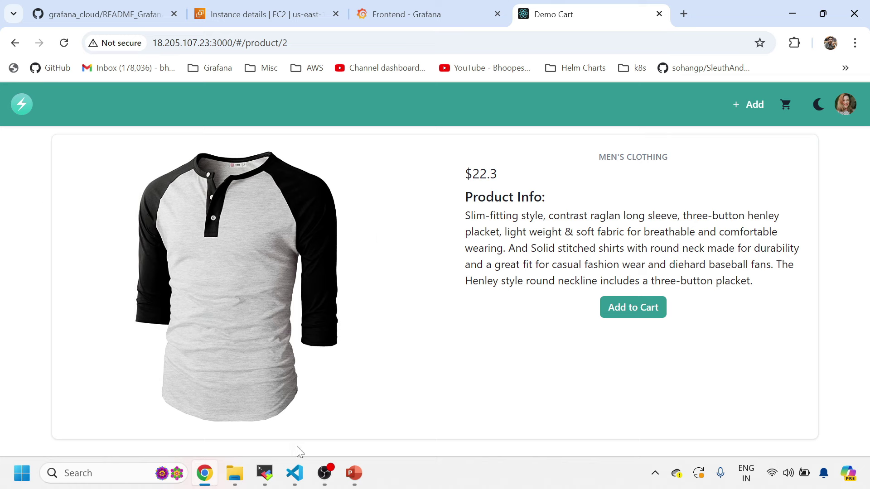
click(303, 472)
Stop the demo-cart development server with Ctrl+C and list the project files with ls -ltr.
scroll(543, 254, down, 2)
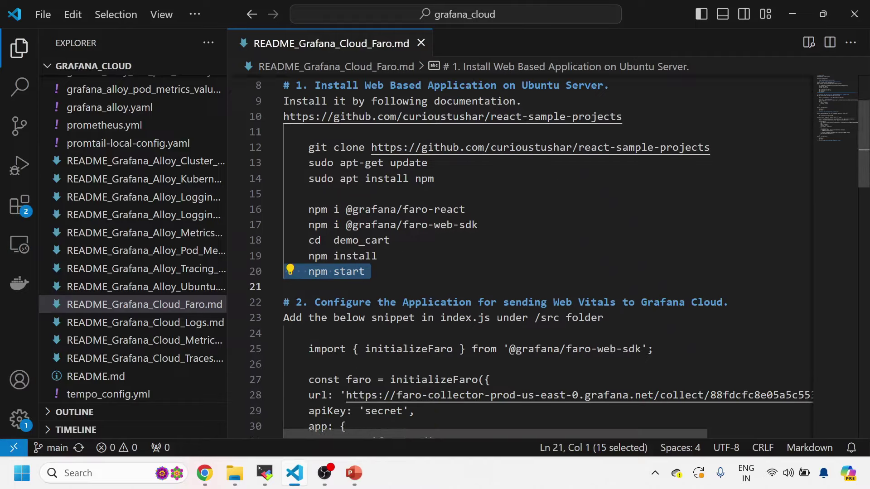
mouse_move(265, 473)
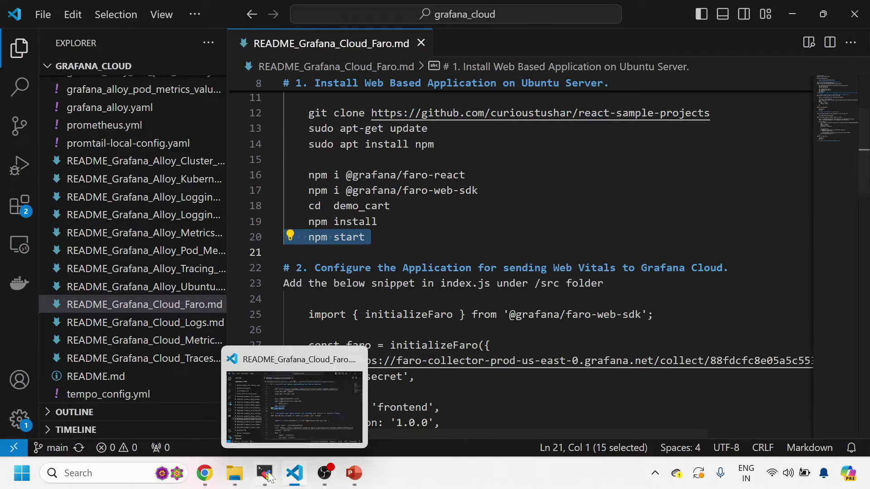
click(316, 385)
key(ctrl+c)
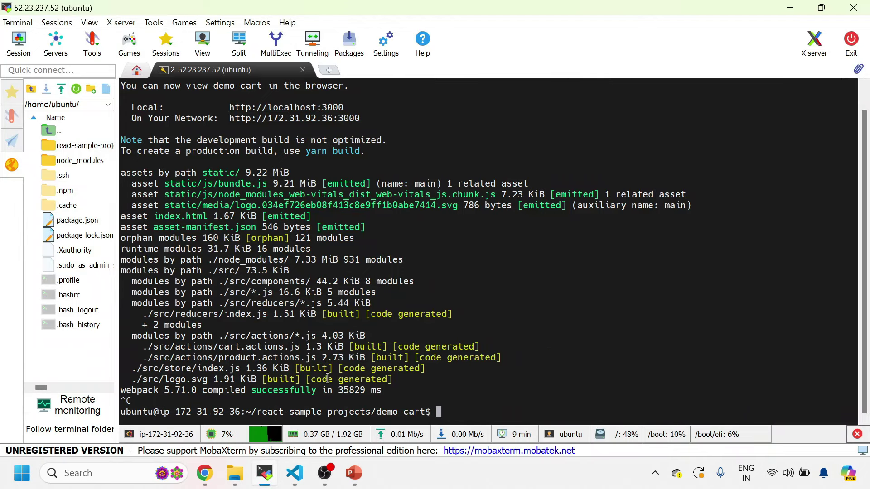
text(ls -ltr)
key(Return)
key(alt+Tab)
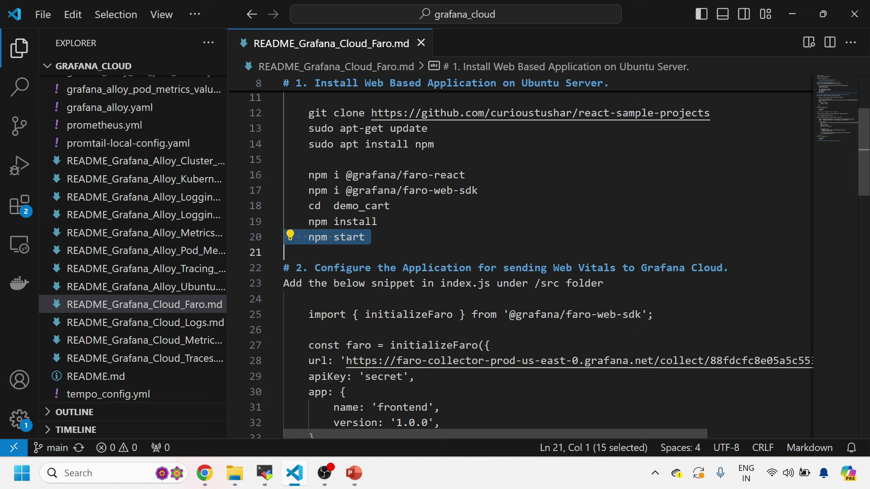
Move into src and open index.js in vi.
click(265, 474)
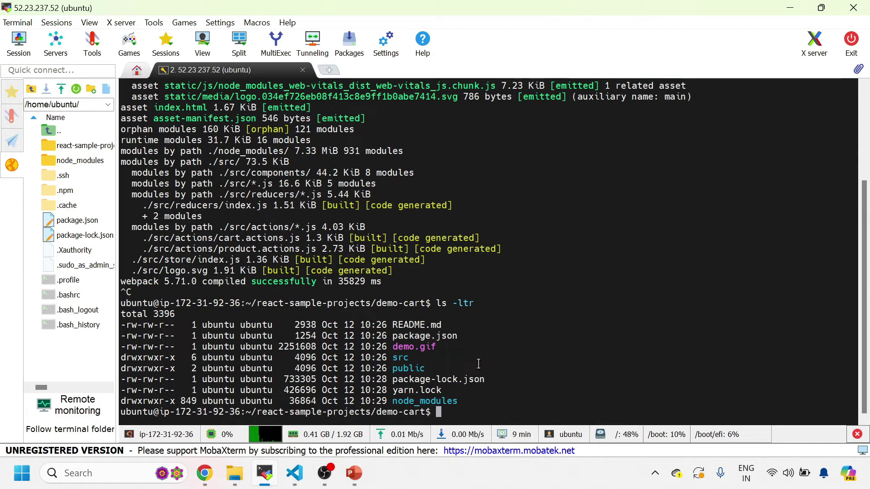
text(cd src)
key(Return)
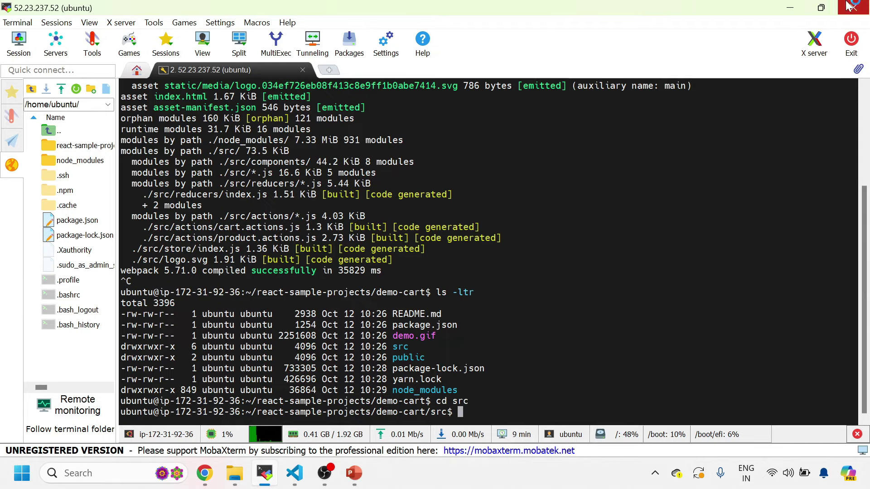
click(790, 8)
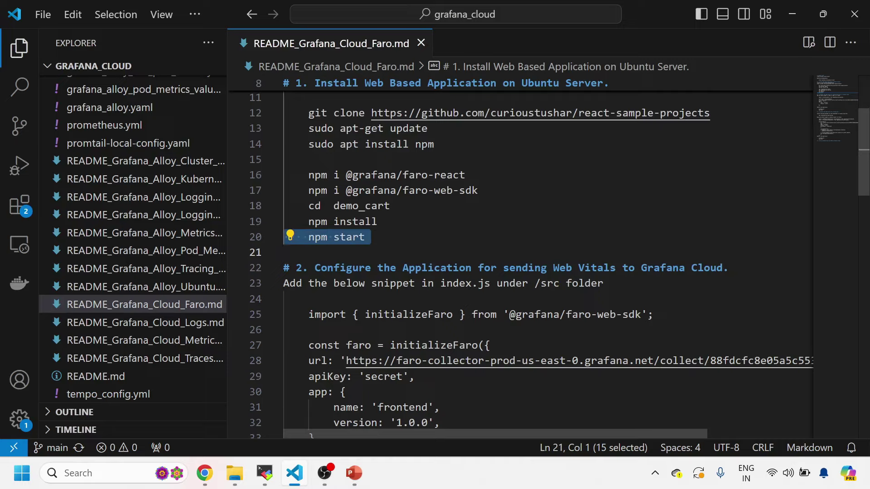
scroll(526, 263, down, 2)
key(alt+Tab)
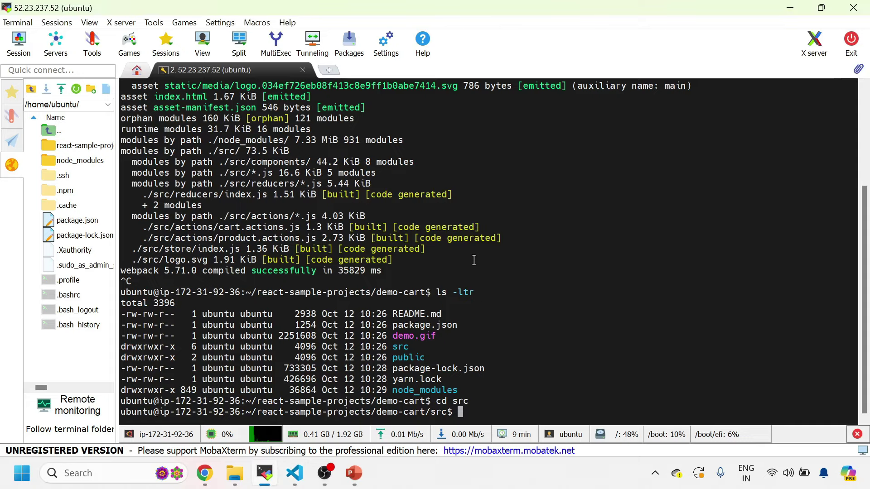
key(alt+Tab)
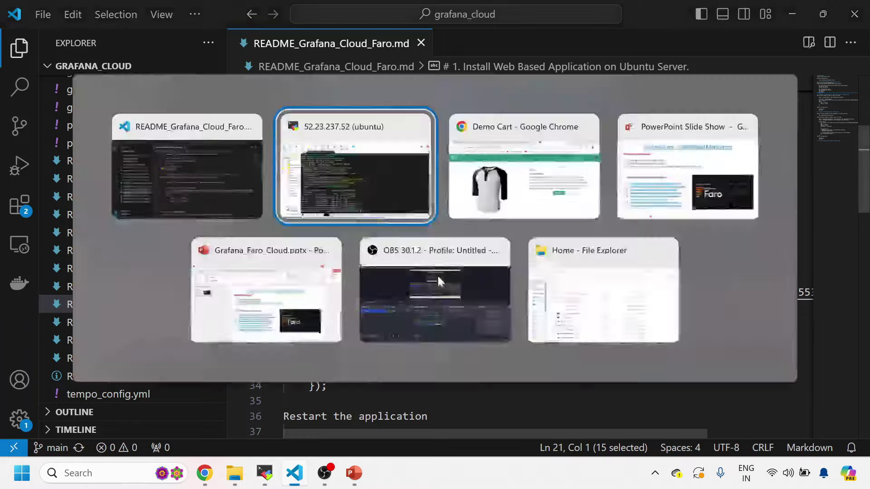
text(vi )
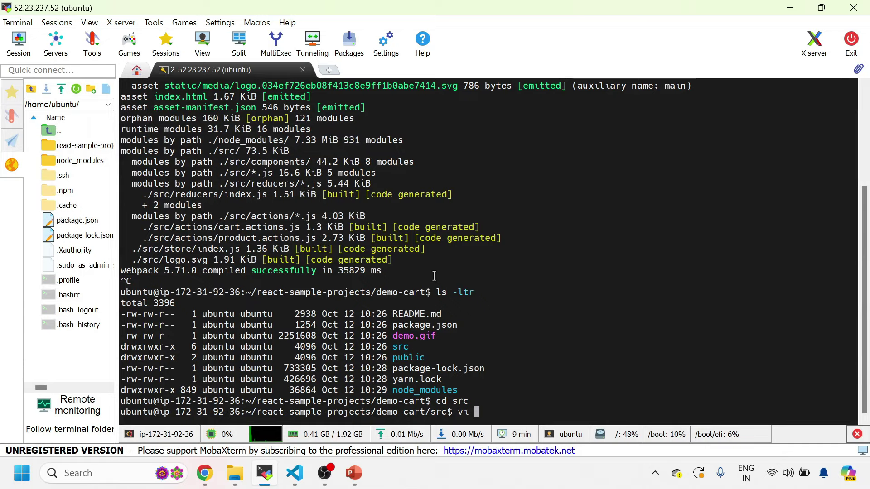
text(inde)
key(Tab)
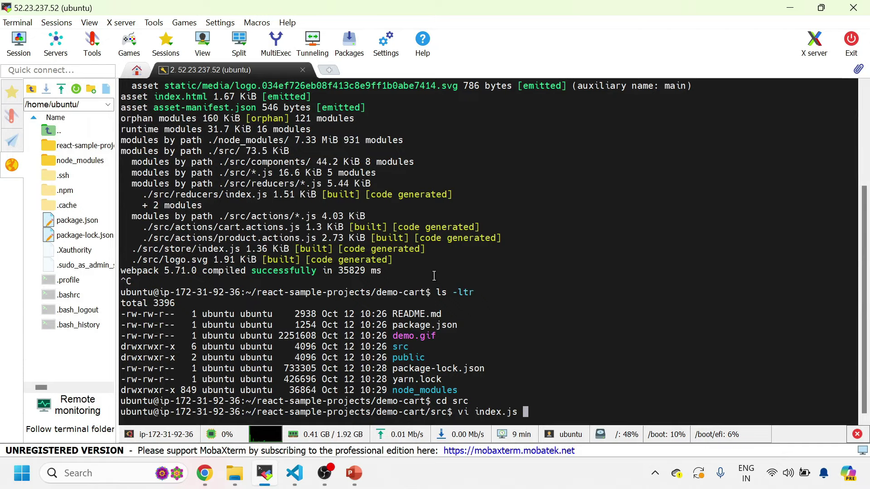
key(Return)
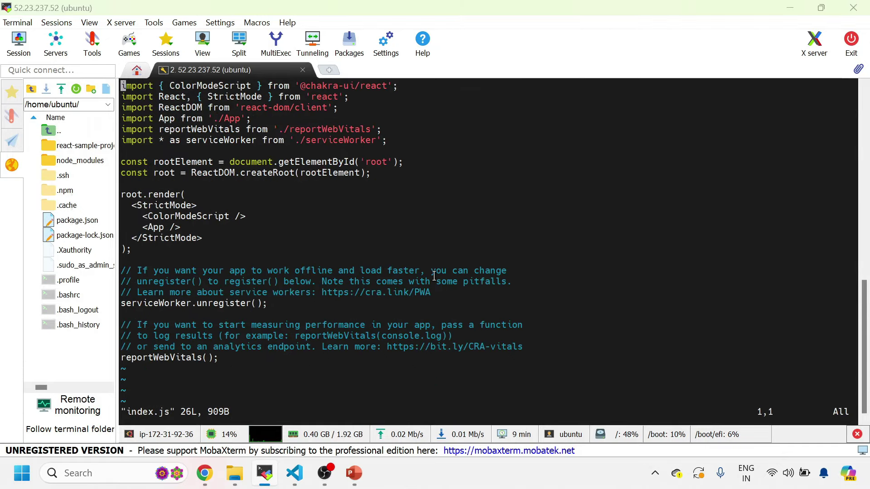
Bring Chrome's Frontend - Grafana tab to the front and return to the Grafana Cloud home page.
key(alt+Tab)
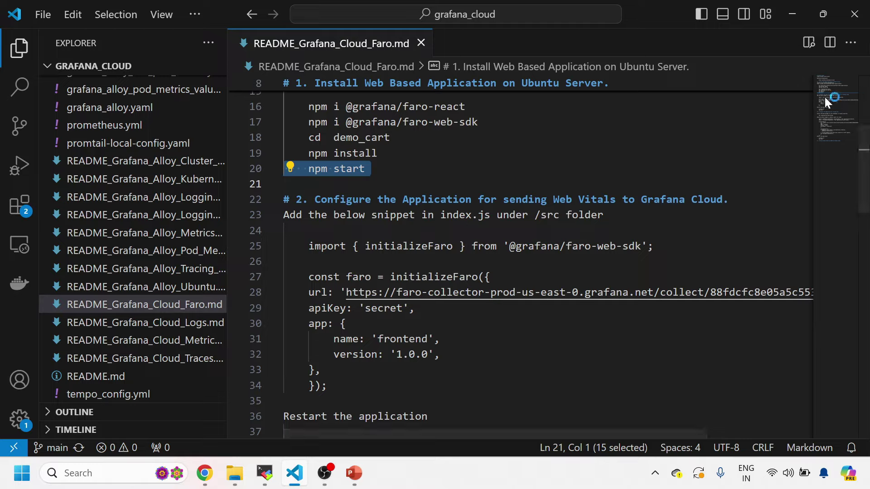
click(256, 485)
key(alt+Tab)
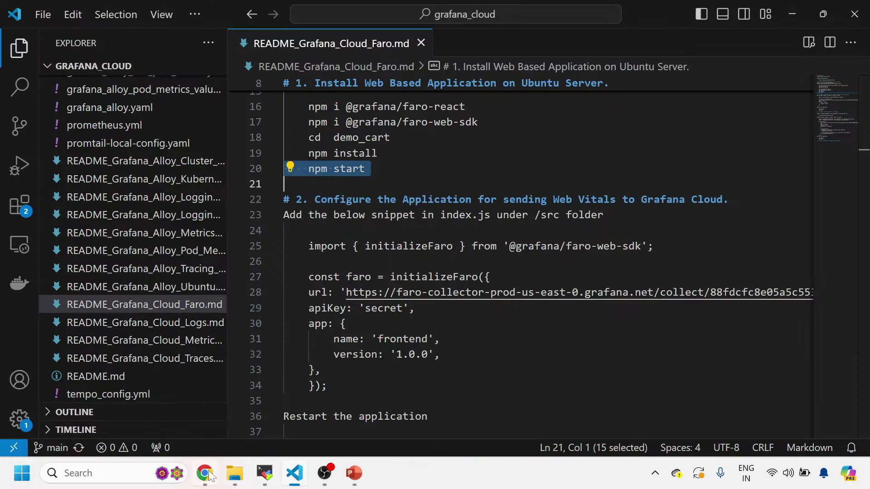
click(205, 473)
click(371, 6)
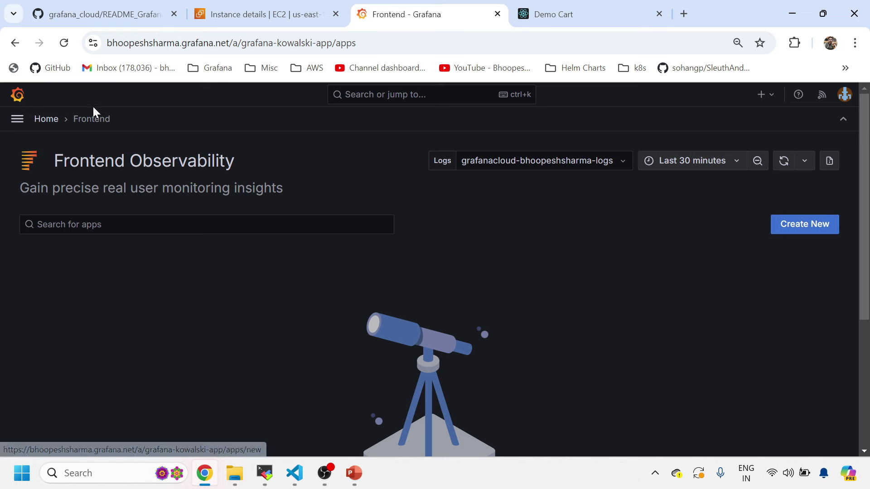
click(49, 120)
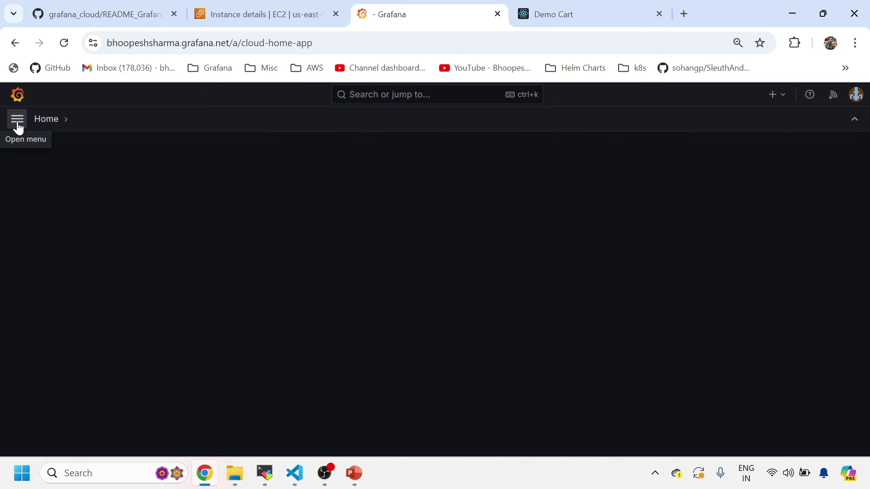
Start a new Frontend Observability application named 'frontend'.
click(19, 124)
click(74, 342)
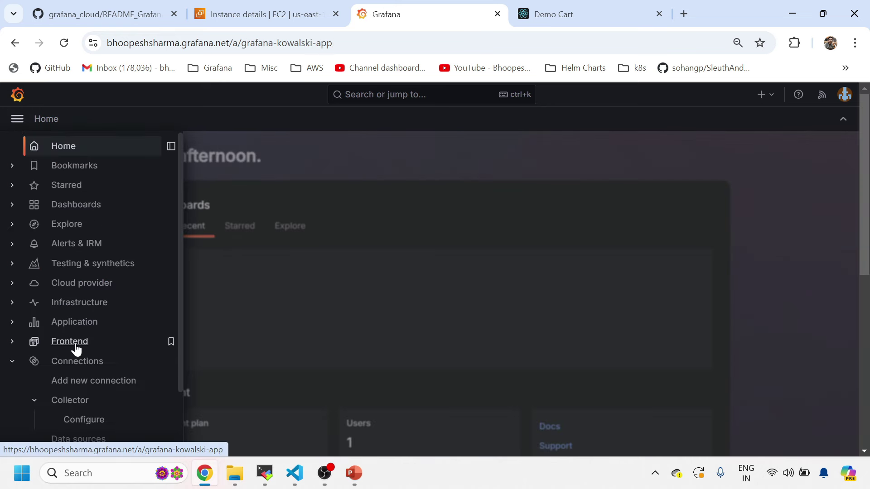
click(803, 225)
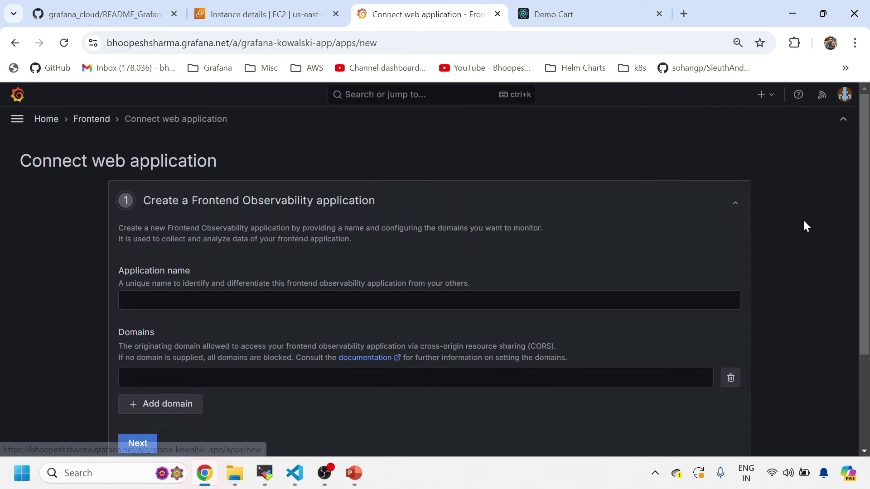
click(200, 300)
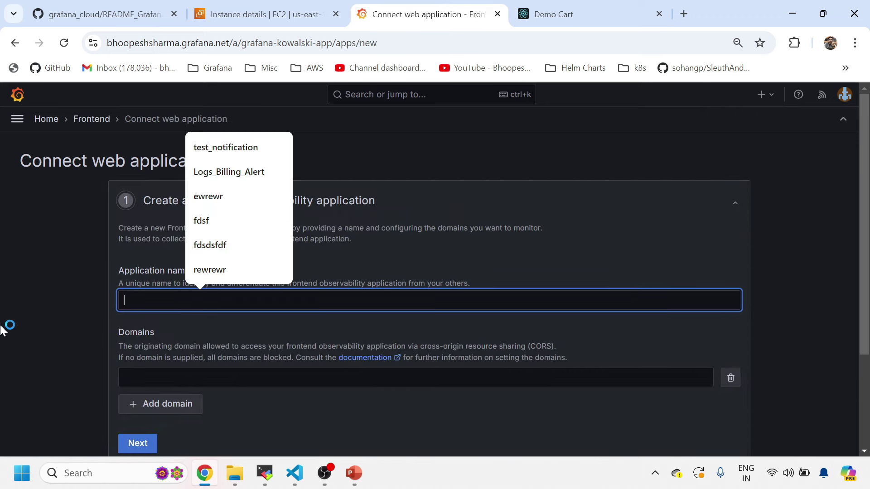
text(frontend)
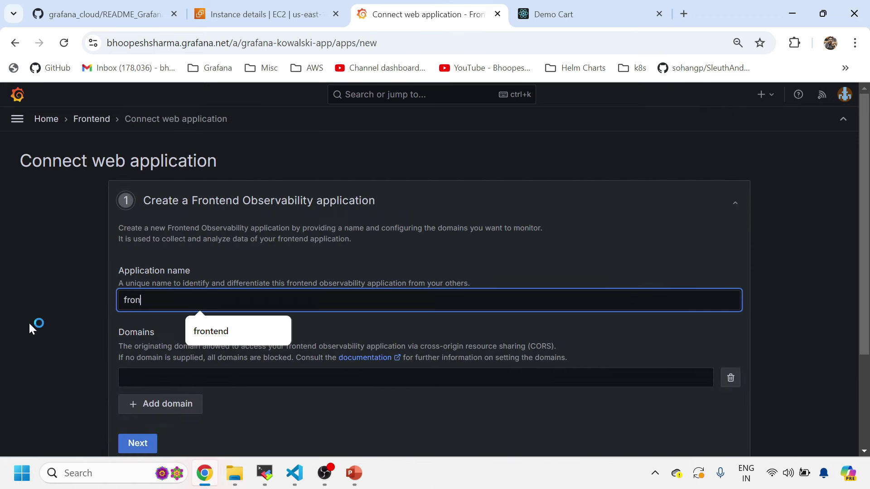
click(202, 333)
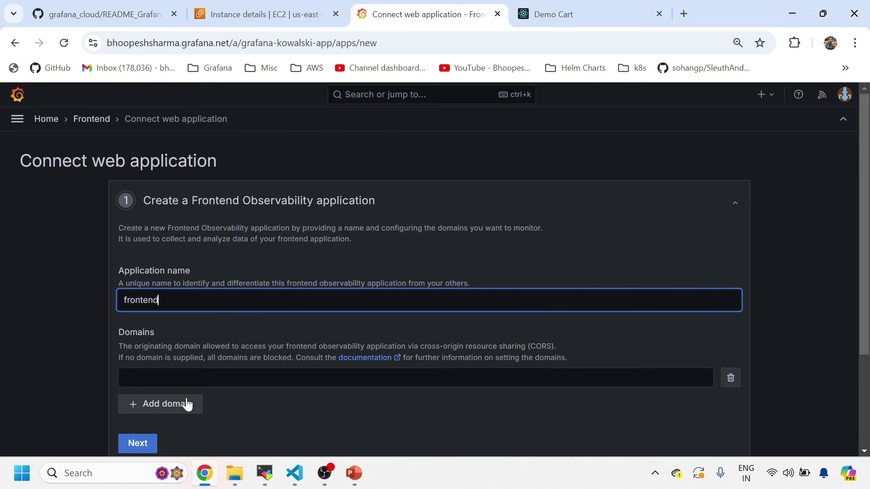
click(200, 378)
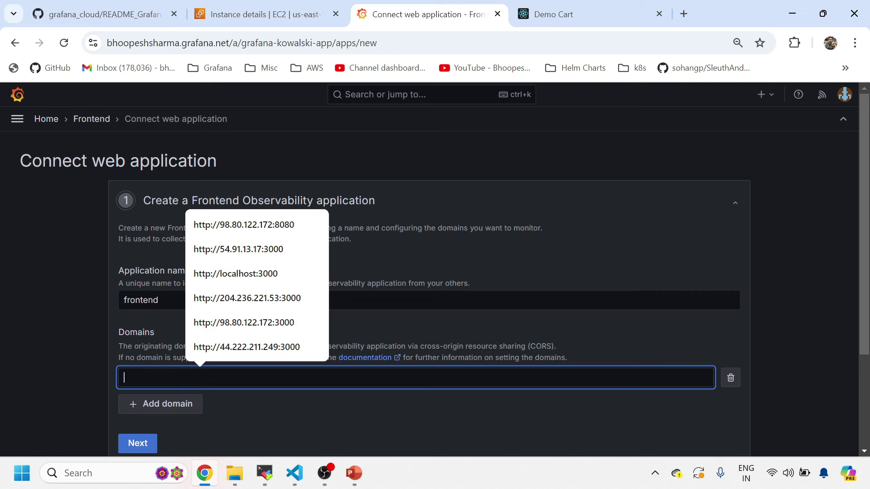
click(258, 224)
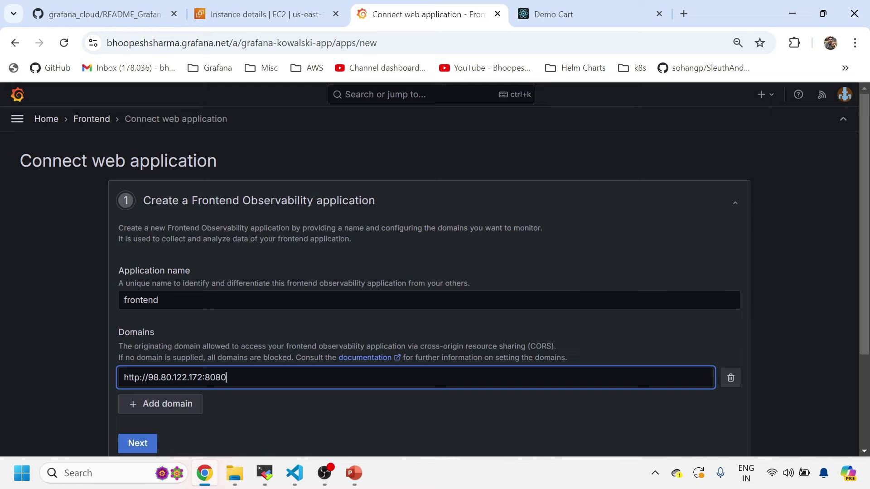
key(BackSpace)
key(BackSpace)
key(BackSpace)
key(BackSpace)
text(3000)
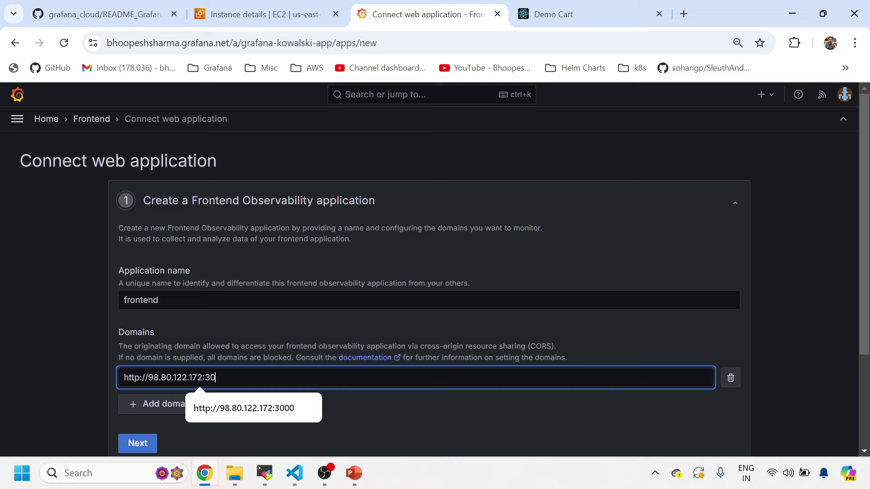
click(265, 14)
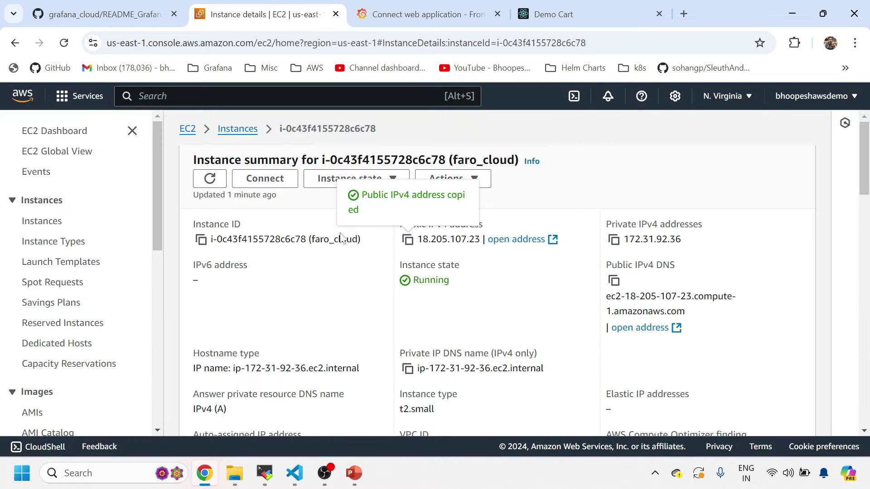
key(alt+Tab)
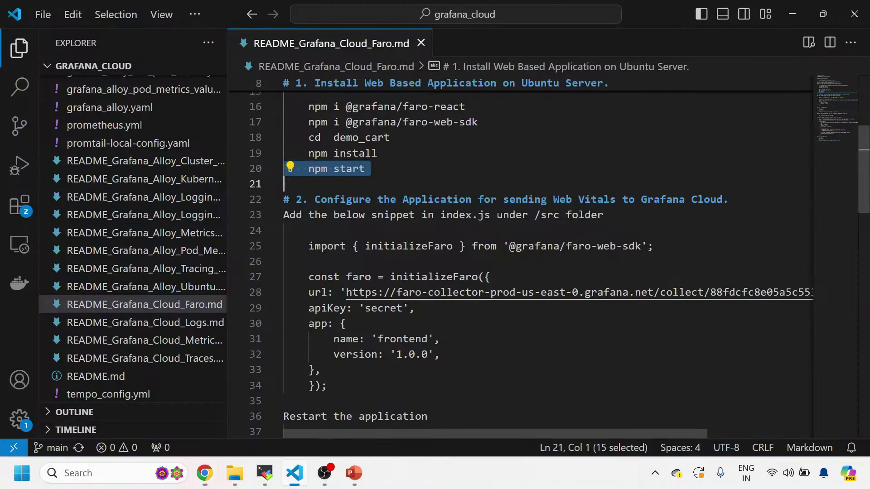
key(alt+Tab)
key(ctrl+Tab)
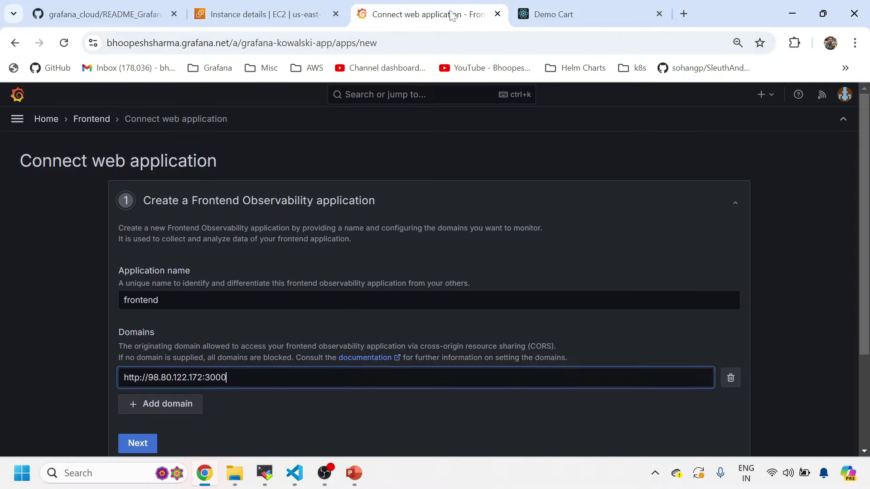
drag(202, 377, 148, 378)
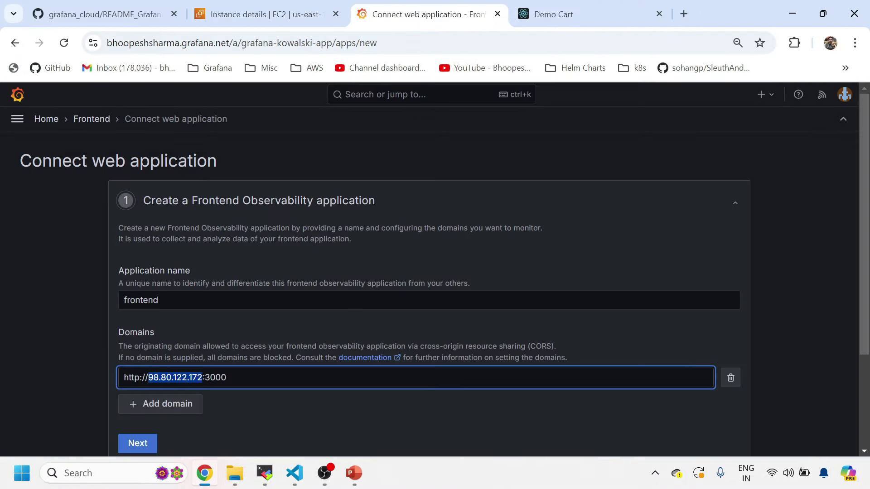
key(ctrl+v)
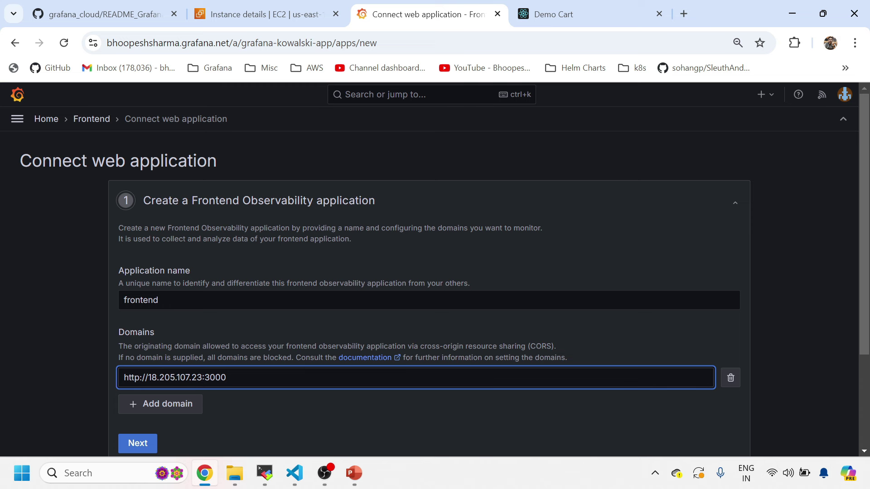
Save the app details and copy the generated Faro NPM snippet.
scroll(210, 417, down, 3)
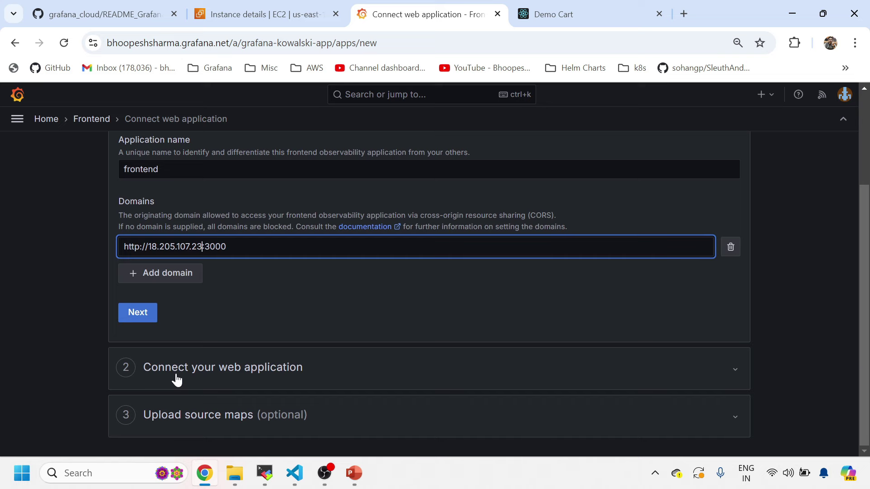
click(144, 315)
scroll(573, 338, down, 3)
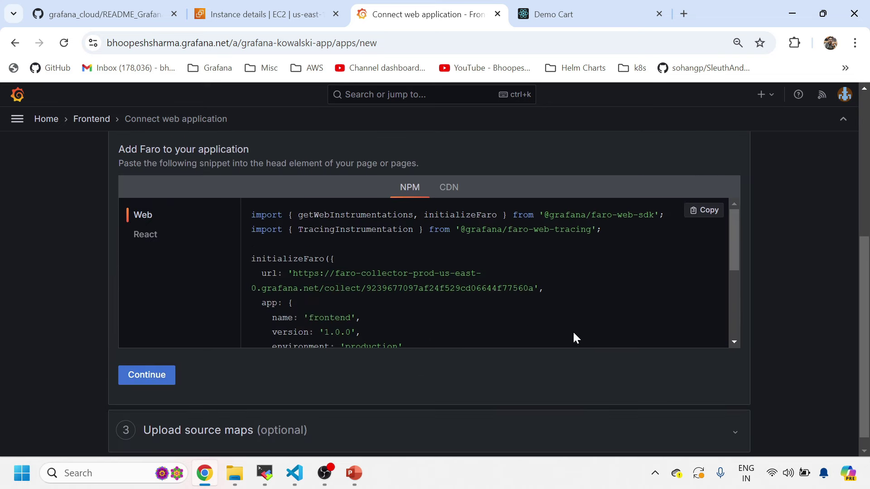
click(705, 219)
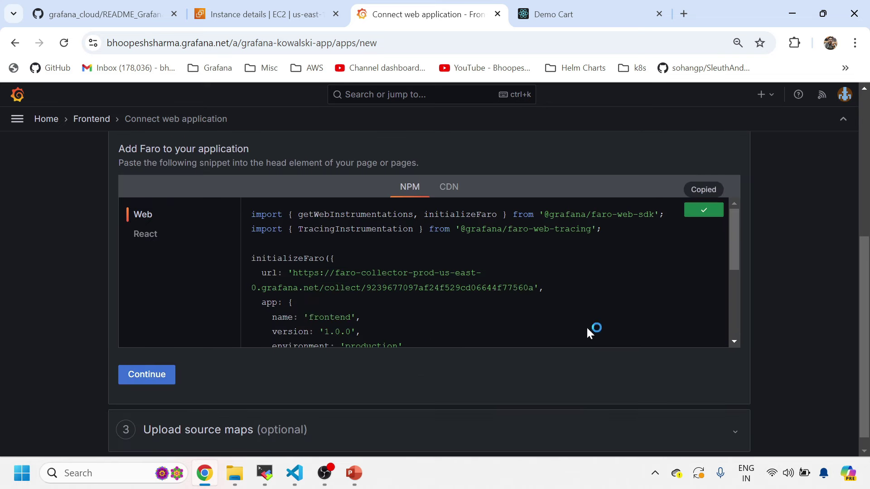
click(295, 480)
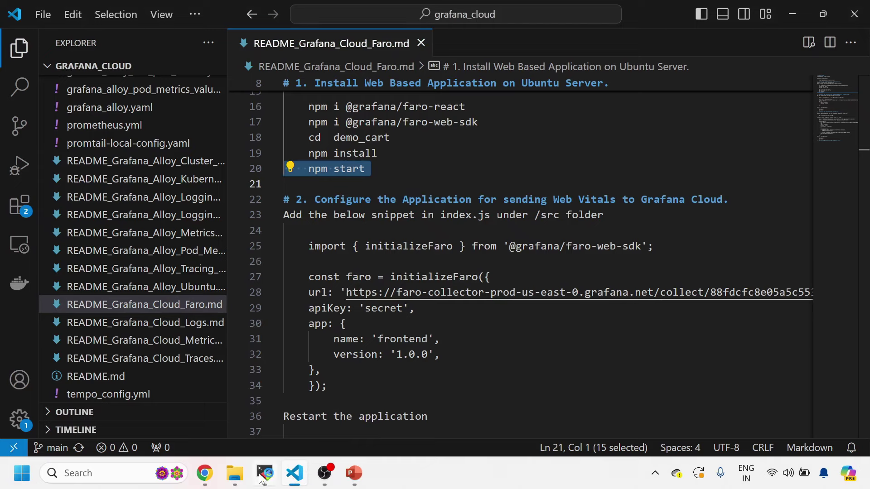
Launch Notepad++ and paste the Faro snippet into a new blank document, new 3.
key(super+s)
text(note)
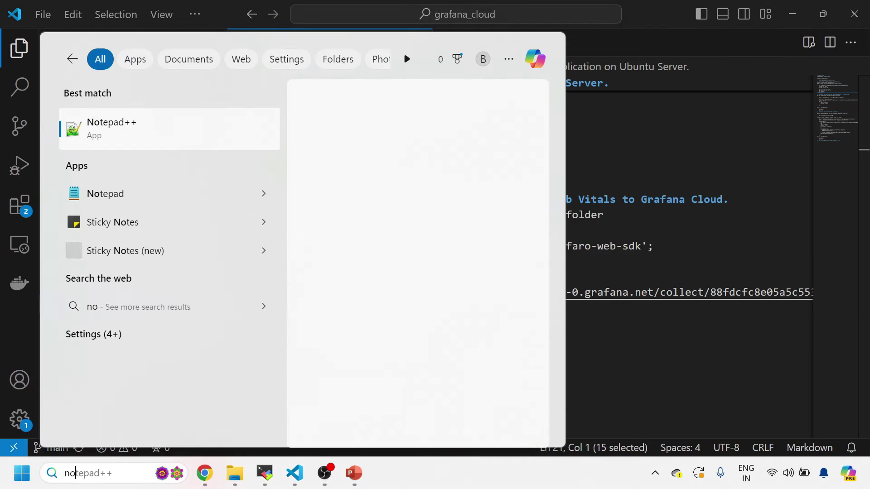
click(131, 119)
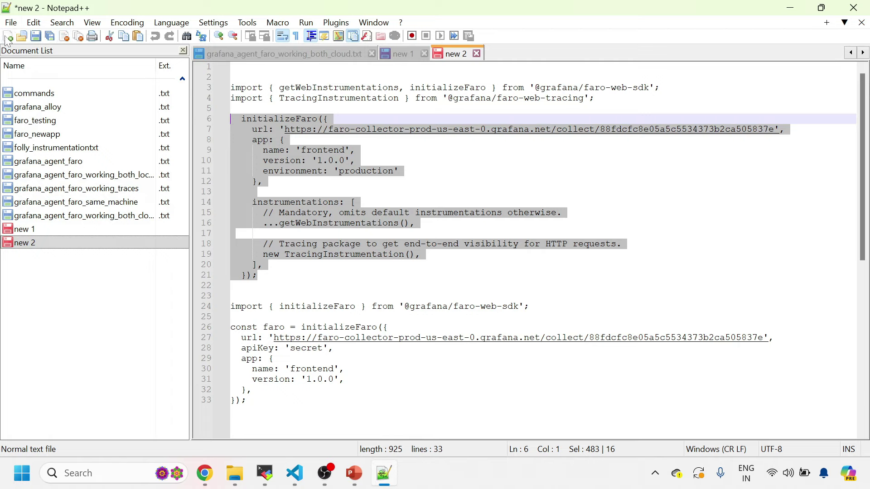
click(8, 36)
key(ctrl+v)
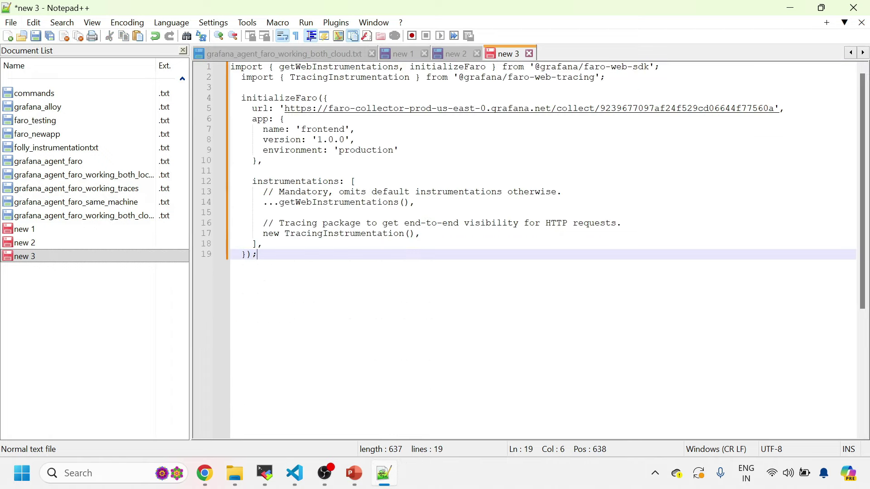
click(295, 473)
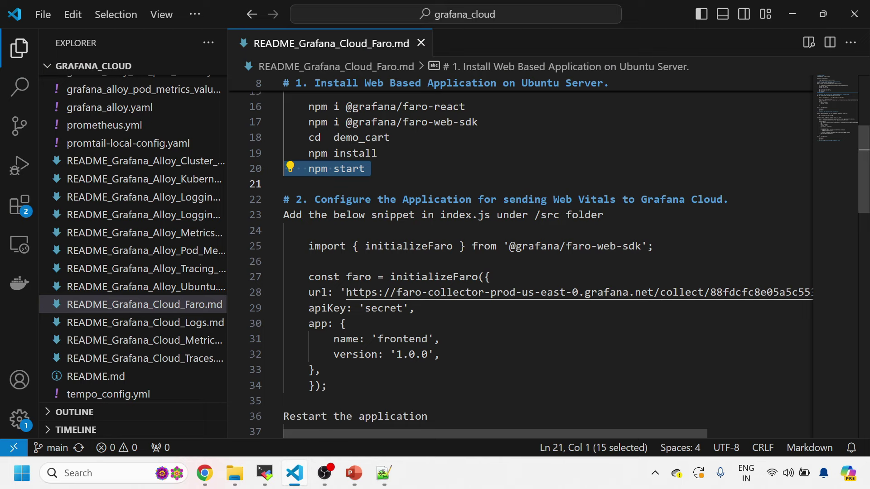
Compare the README's initializeFaro import line with the pasted Notepad++ snippet.
scroll(525, 263, down, 1)
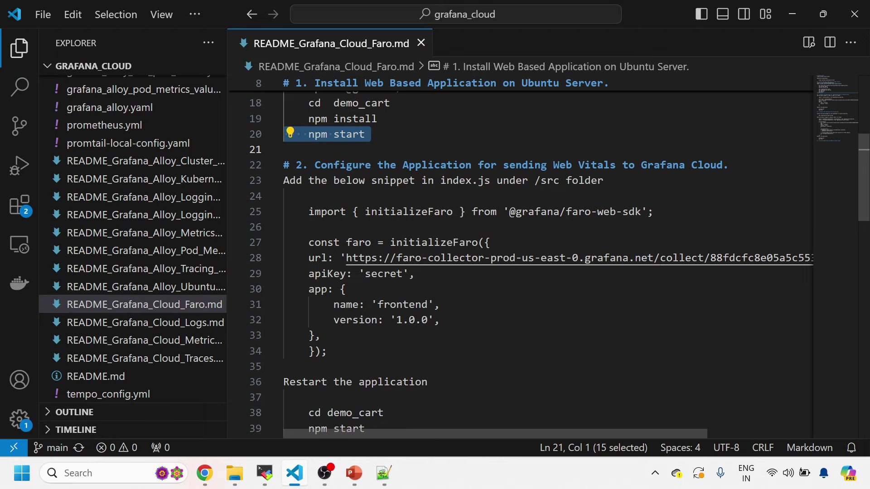
key(alt+Tab)
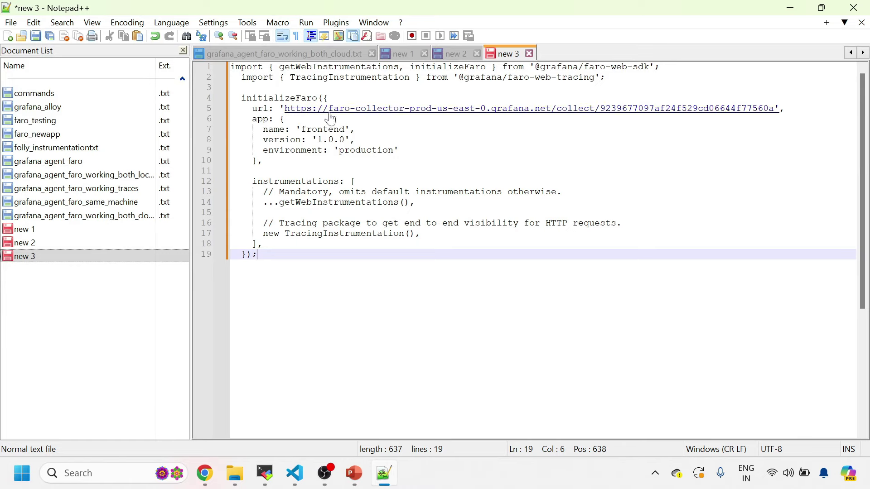
key(alt+Tab)
click(425, 212)
triple_click(425, 212)
key(alt+Tab)
double_click(447, 66)
key(alt+Tab)
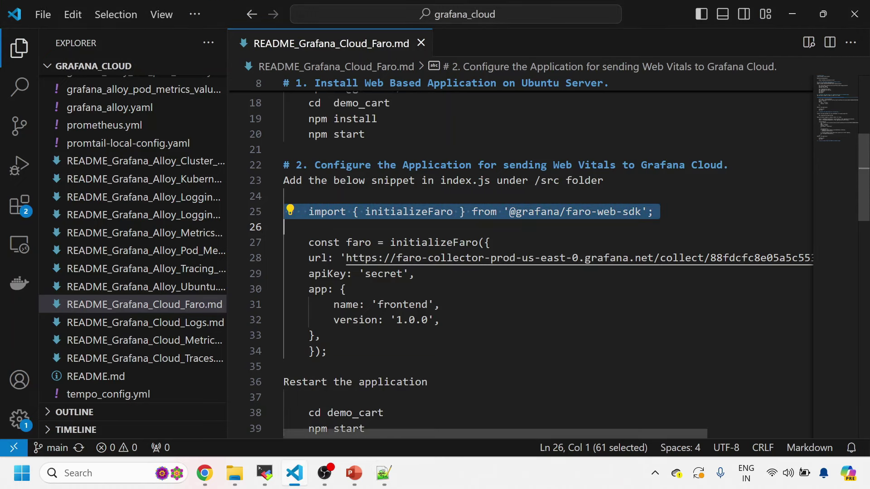
scroll(543, 262, down, 1)
Replace the old collector URL on line 28 with the new one, then select lines 25–34.
drag(346, 224, 798, 224)
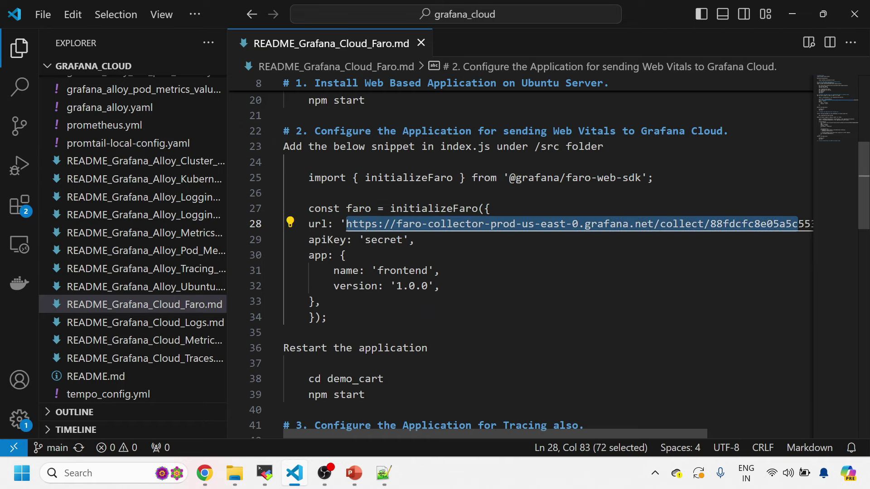
key(alt+Tab)
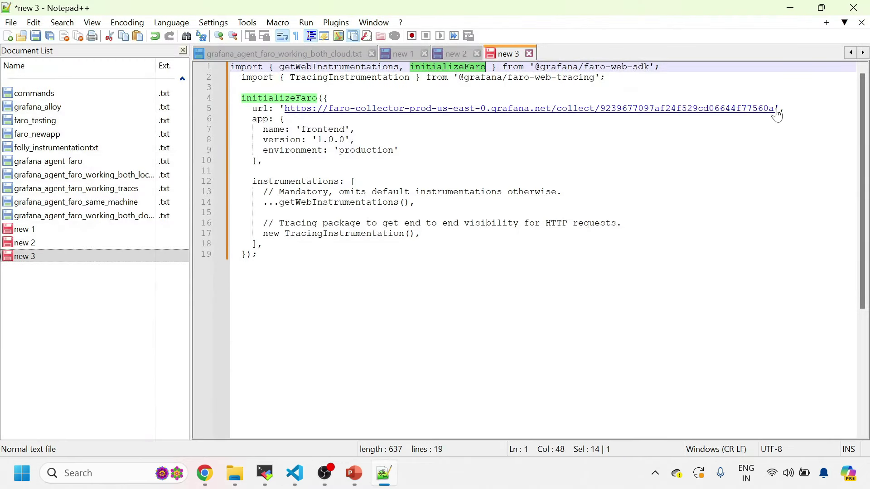
drag(778, 111, 284, 119)
key(ctrl+c)
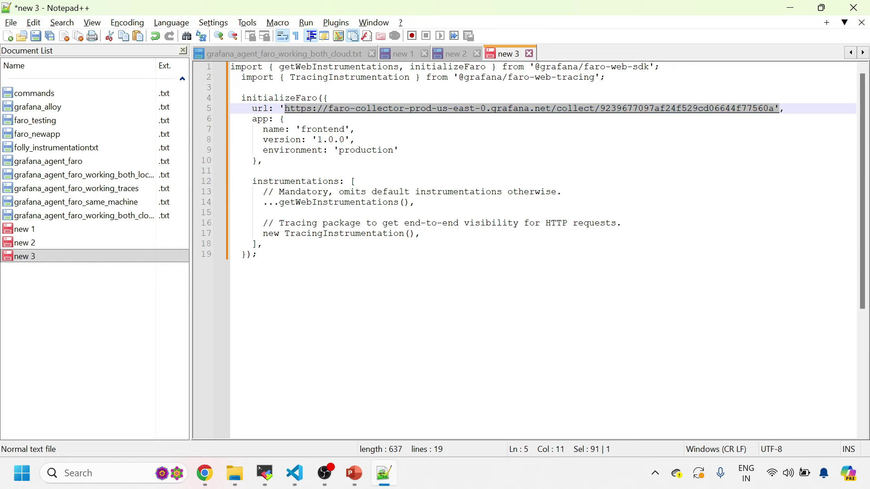
key(alt+Tab)
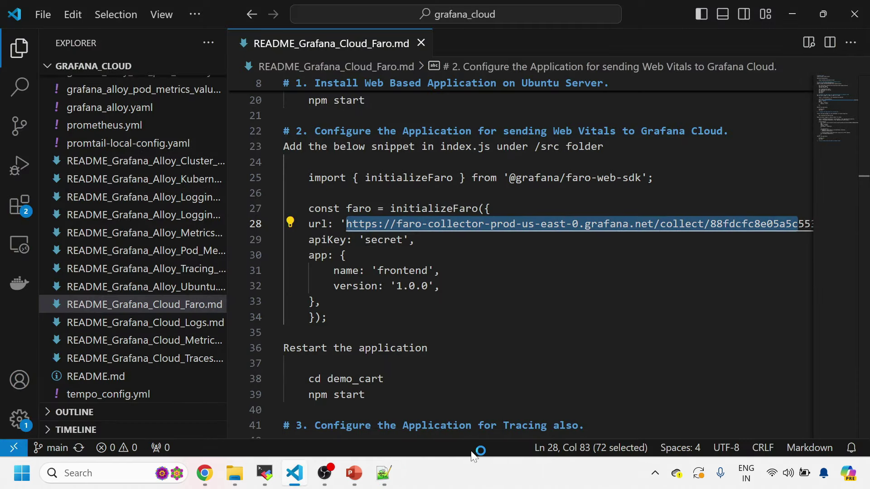
key(BackSpace)
key(Delete)
key(Delete)
key(Delete)
key(Delete)
key(Delete)
key(Delete)
key(Delete)
key(Delete)
key(Delete)
key(Delete)
key(Delete)
key(Delete)
key(Delete)
key(Delete)
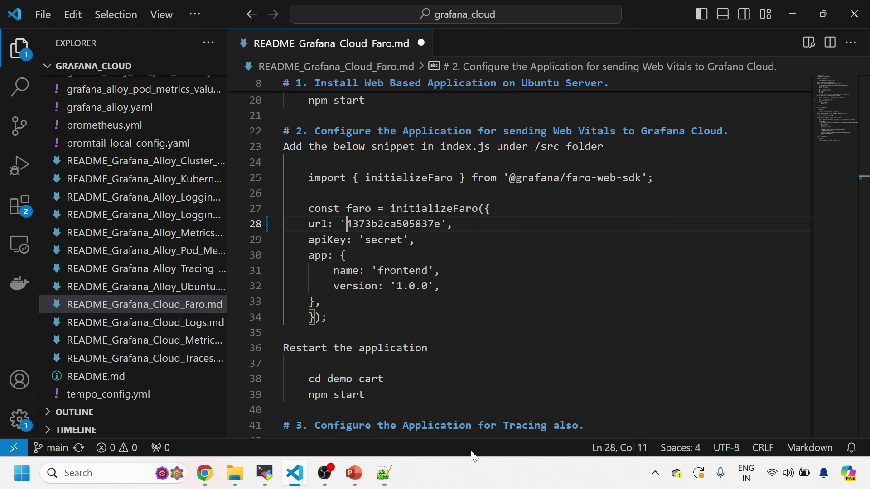
key(Delete)
key(Delete)
key(Delete)
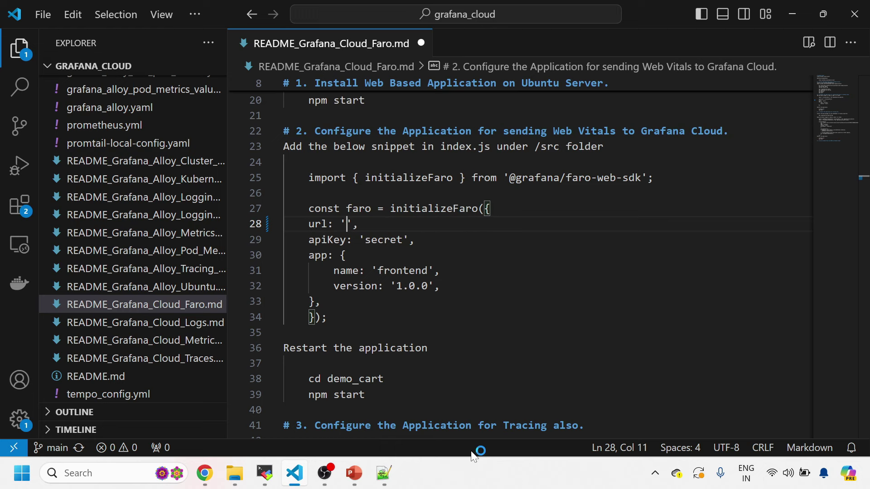
key(ctrl+v)
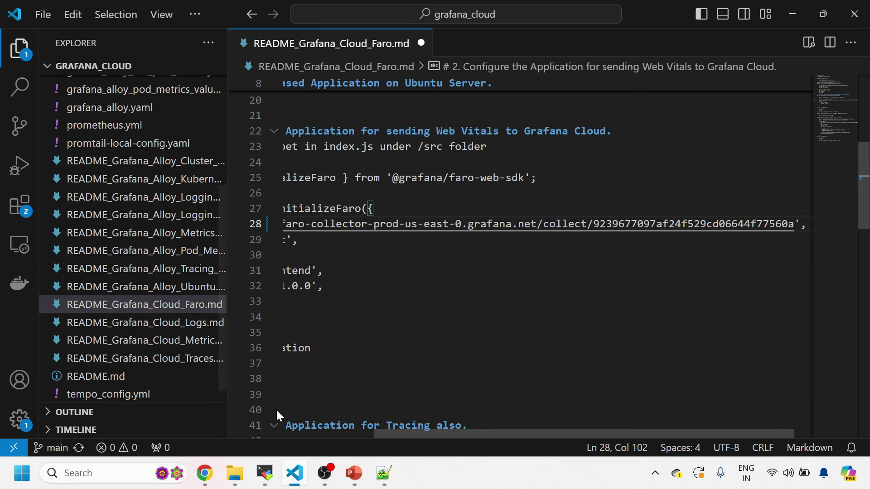
click(332, 434)
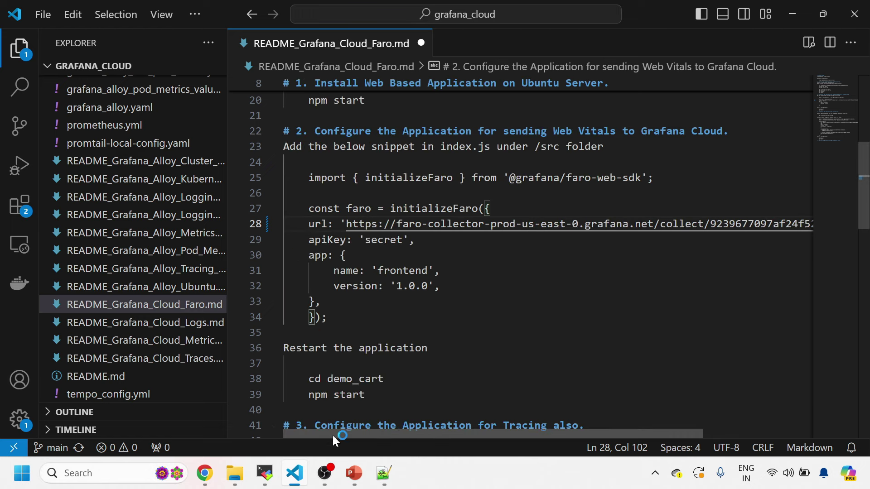
drag(333, 317, 284, 178)
key(super+c)
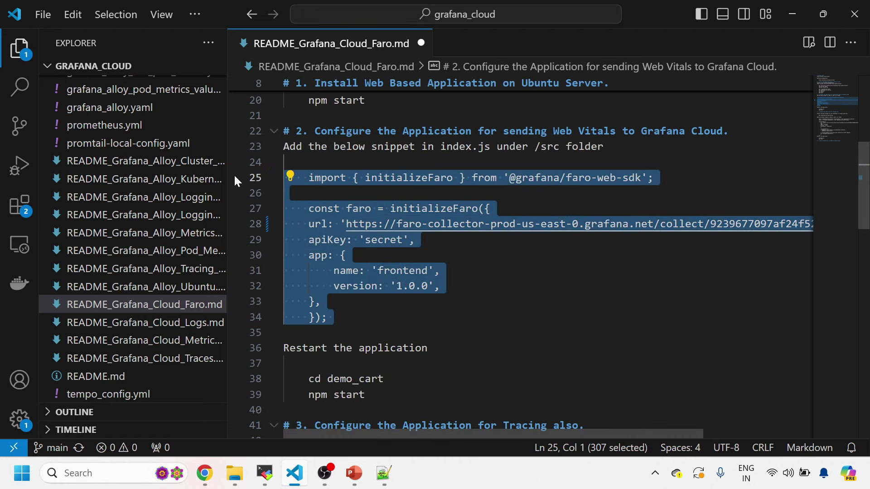
Paste the Faro initialization block below the imports in src/index.js in vi.
click(261, 475)
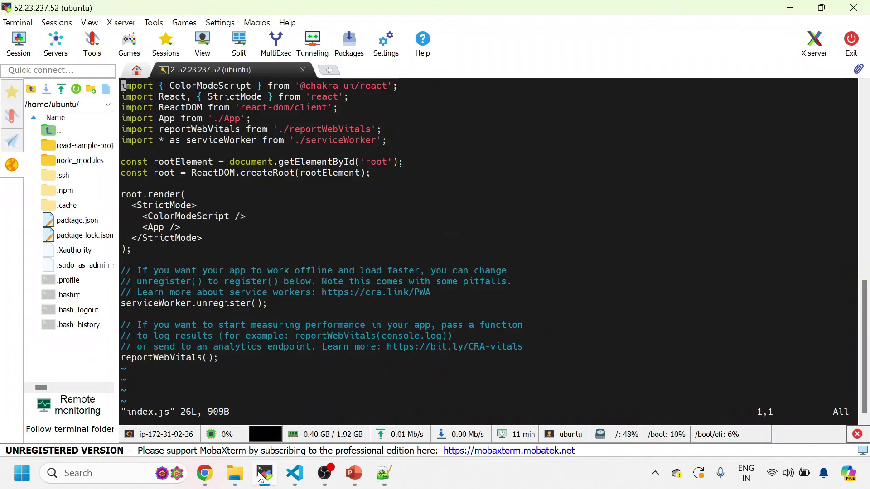
key(Down)
key(Down)
key(Down)
key(Down)
key(i)
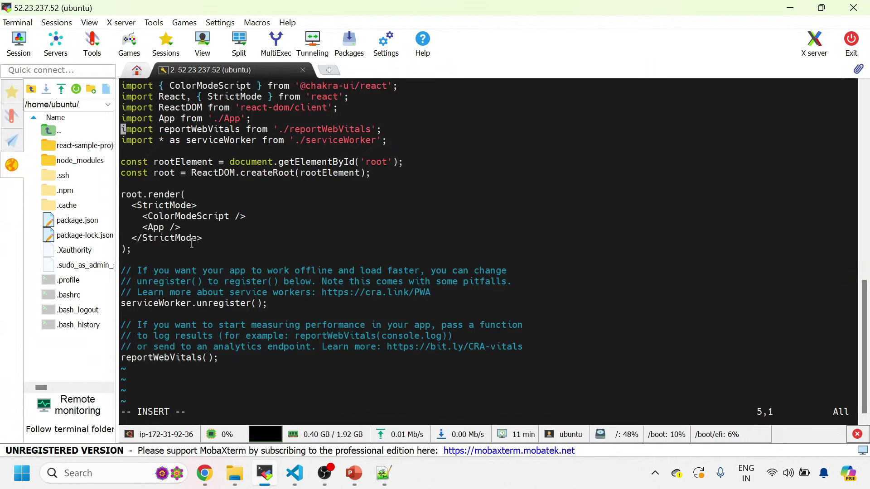
key(Down)
key(Down)
key(Return)
key(Return)
key(Up)
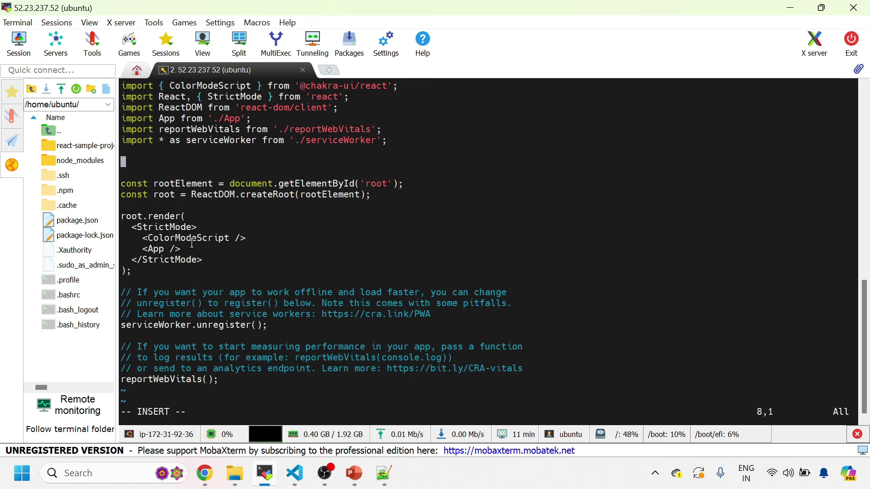
right_click(397, 205)
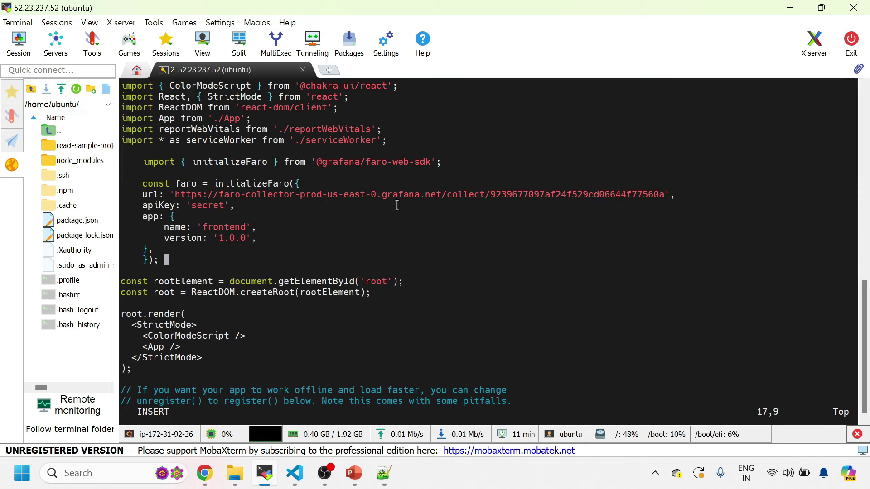
Remove leading indentation from the Faro import, const faro, url and apiKey lines.
key(Up)
key(Up)
key(Up)
key(Up)
key(Up)
key(Up)
key(Up)
key(Up)
key(Up)
key(Left)
key(Left)
key(Left)
key(Left)
key(BackSpace)
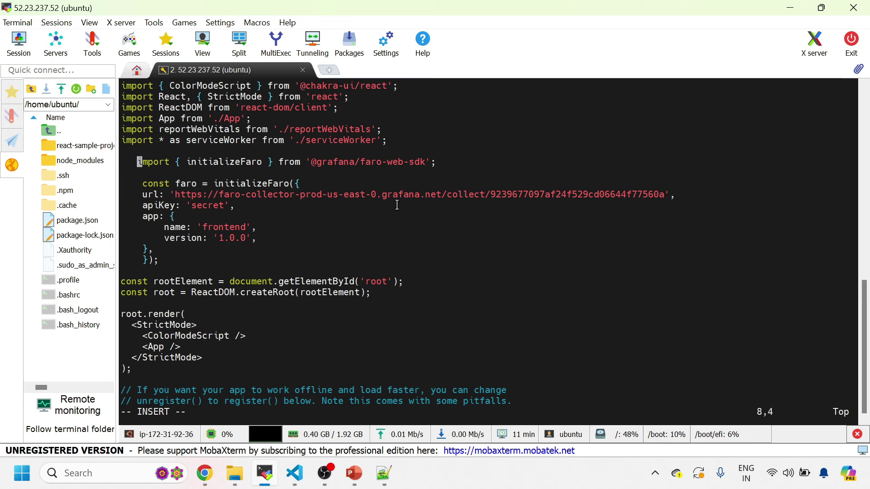
key(BackSpace)
key(BackSpace)
key(BackSpace)
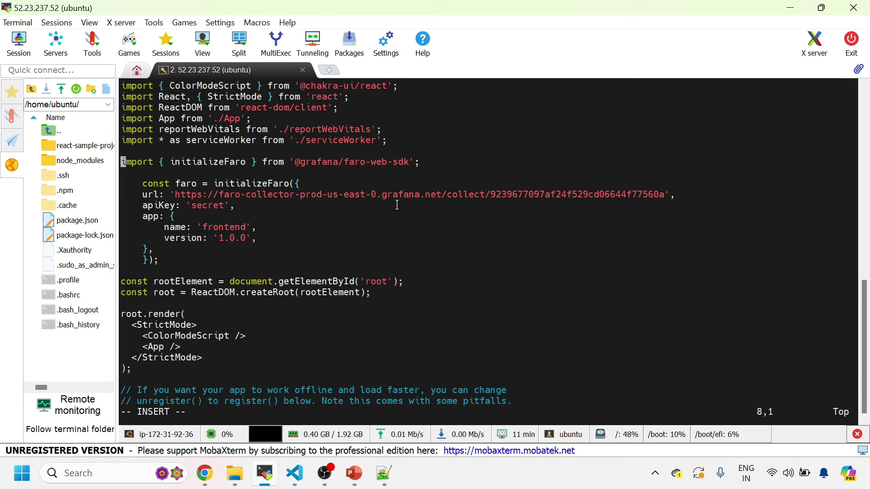
key(Down)
key(Down)
key(Delete)
key(Delete)
key(Delete)
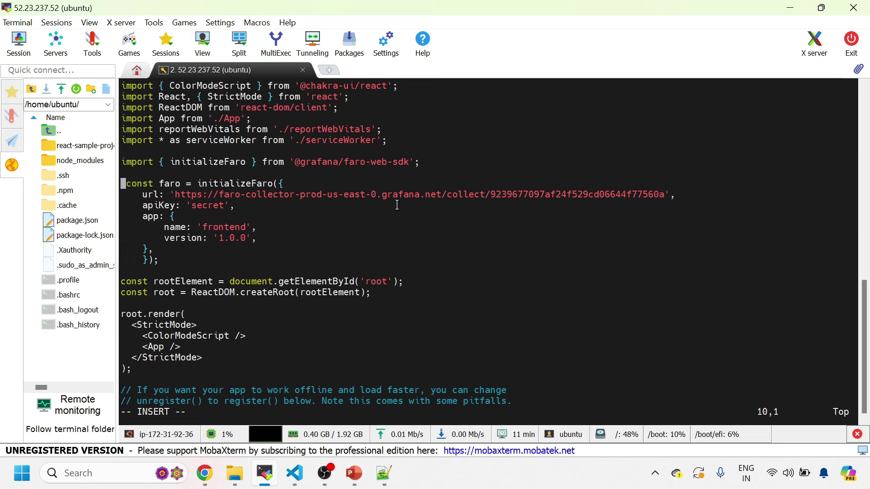
key(Delete)
key(Down)
key(Delete)
key(Delete)
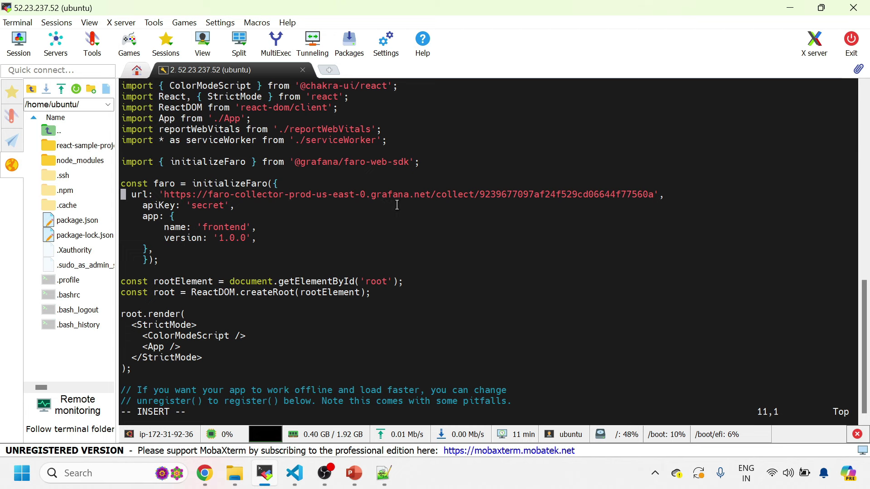
key(Delete)
key(Delete)
key(Down)
key(Down)
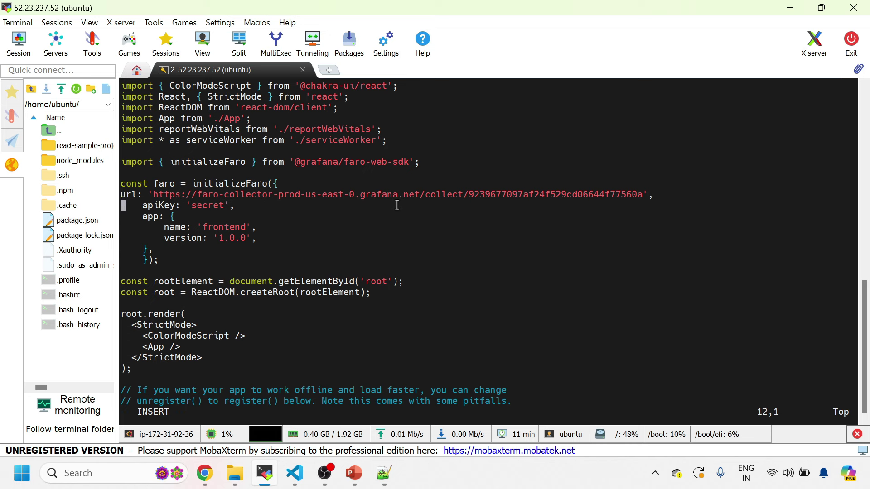
key(Up)
key(Delete)
key(Delete)
key(Delete)
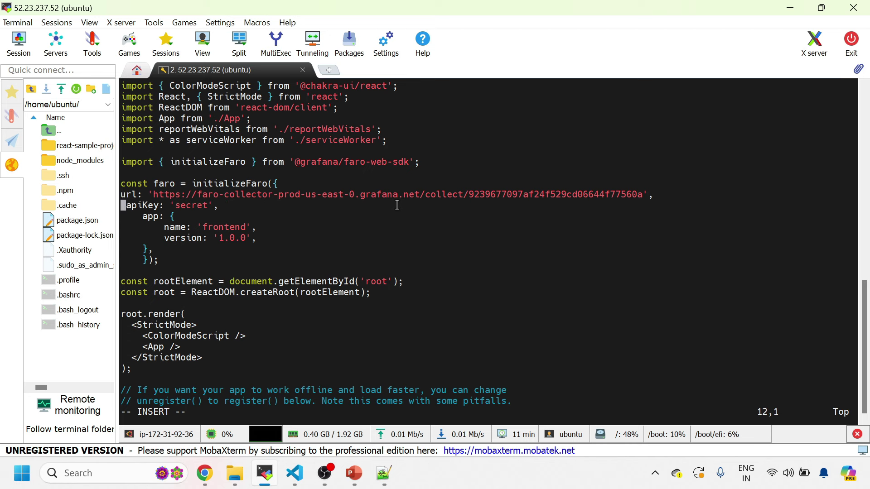
Un-indent the app, name 'frontend' and version lines of the Faro block.
key(Delete)
key(Down)
key(Delete)
key(Delete)
key(Delete)
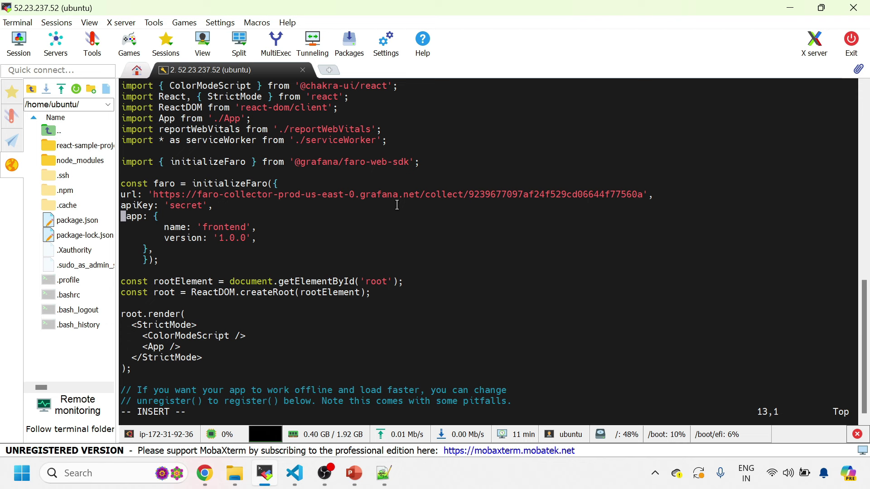
key(Delete)
key(Down)
key(Down)
key(Up)
key(Delete)
key(Delete)
key(Down)
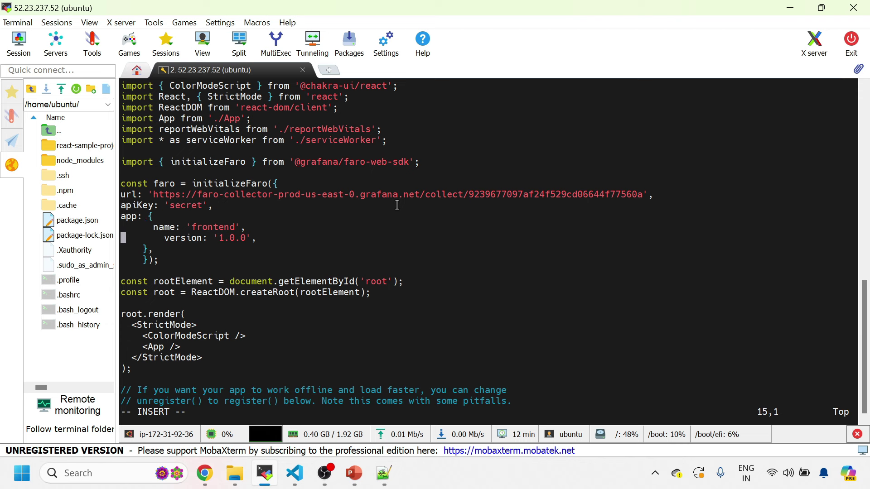
key(Down)
key(Up)
key(Delete)
key(Delete)
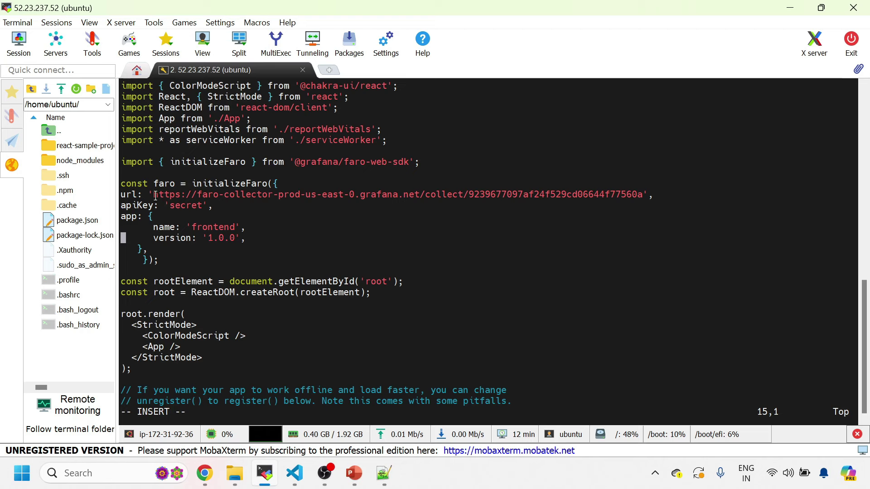
Highlight the collector URL, leave insert mode and enter :wq.
drag(156, 195, 644, 198)
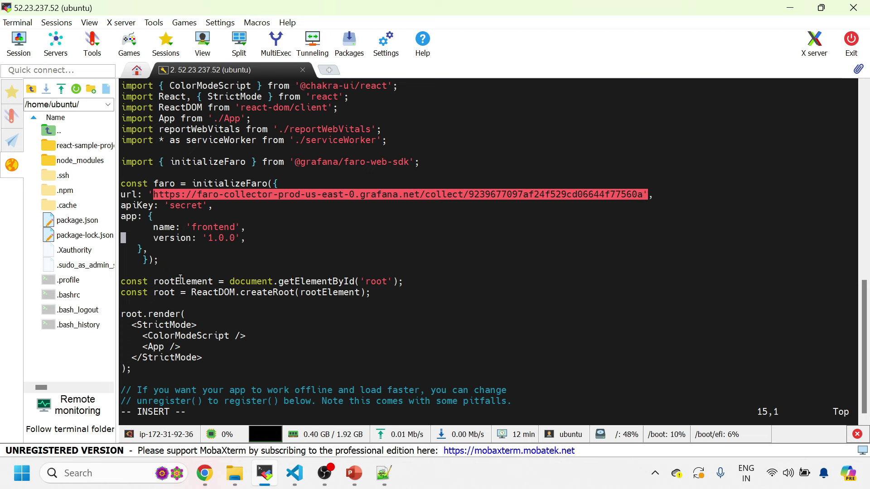
key(Escape)
text(:wq!)
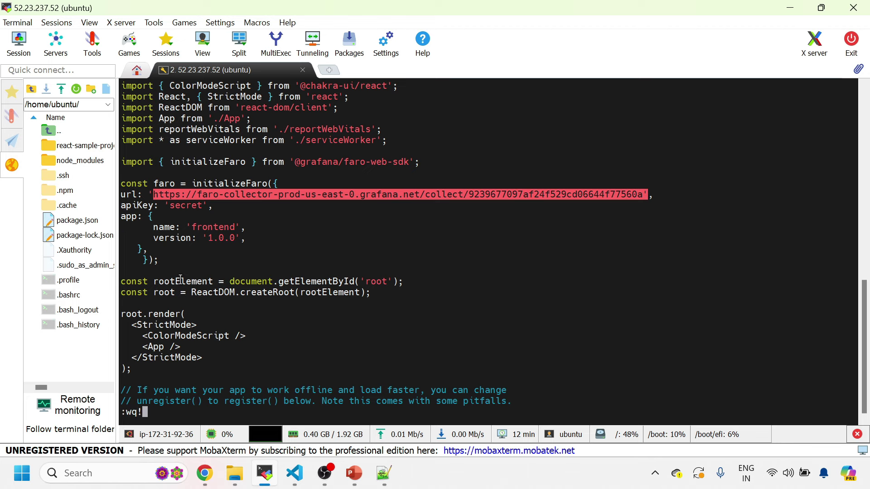
Save index.js and go up to the demo-cart project folder with cd ..
key(Return)
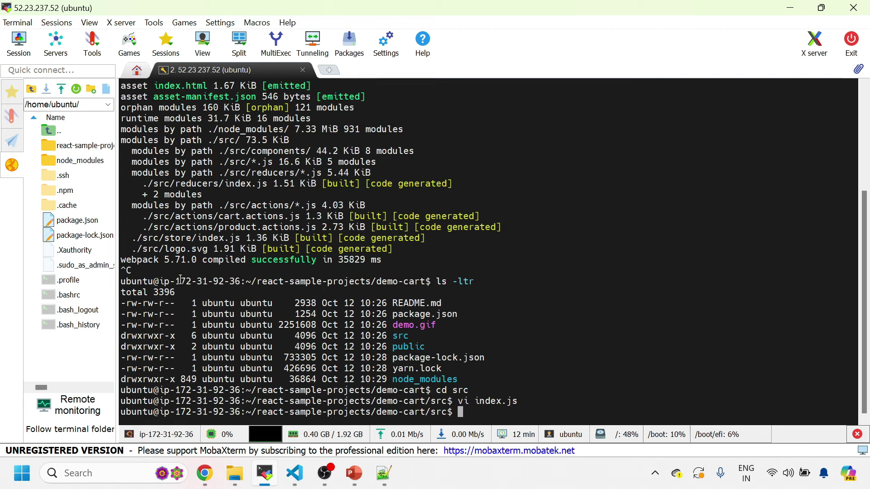
key(alt+Tab)
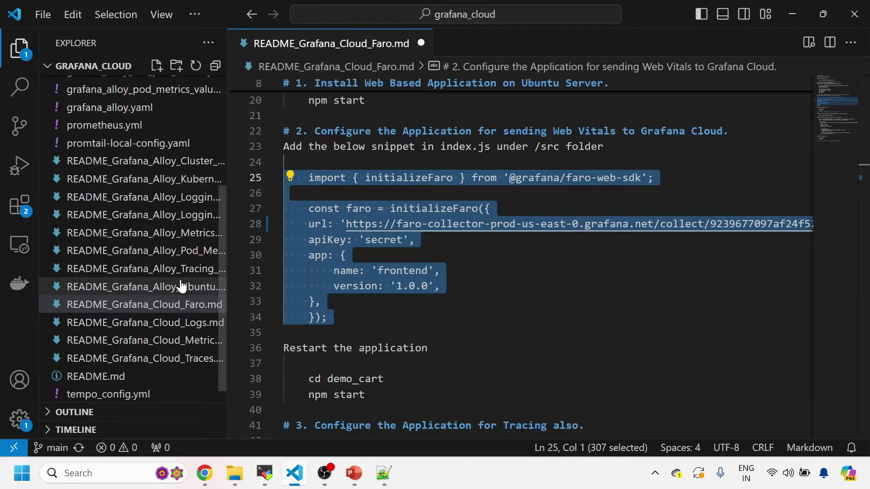
triple_click(345, 378)
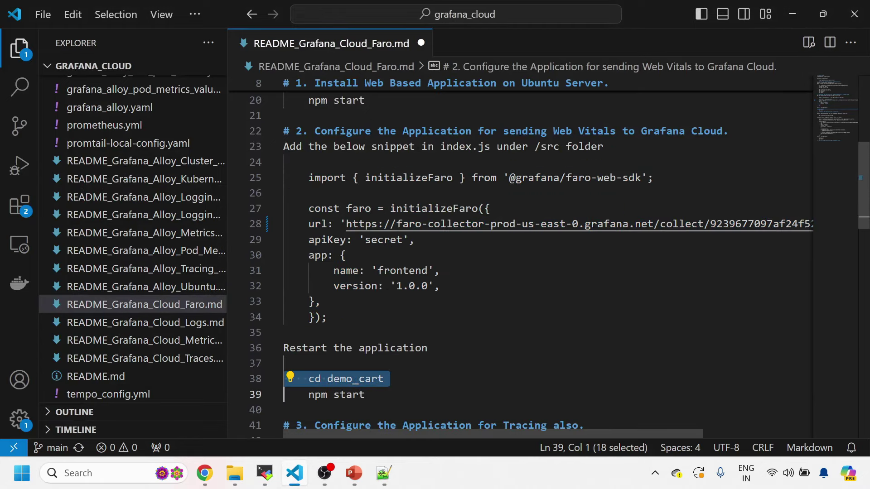
key(alt+Tab)
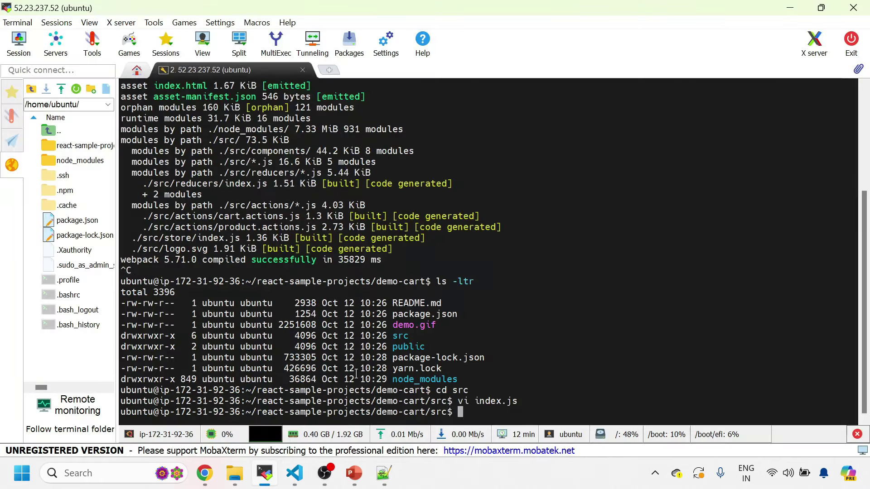
text(cd ..)
key(Return)
Run npm start to relaunch the demo-cart development server.
key(alt+Tab)
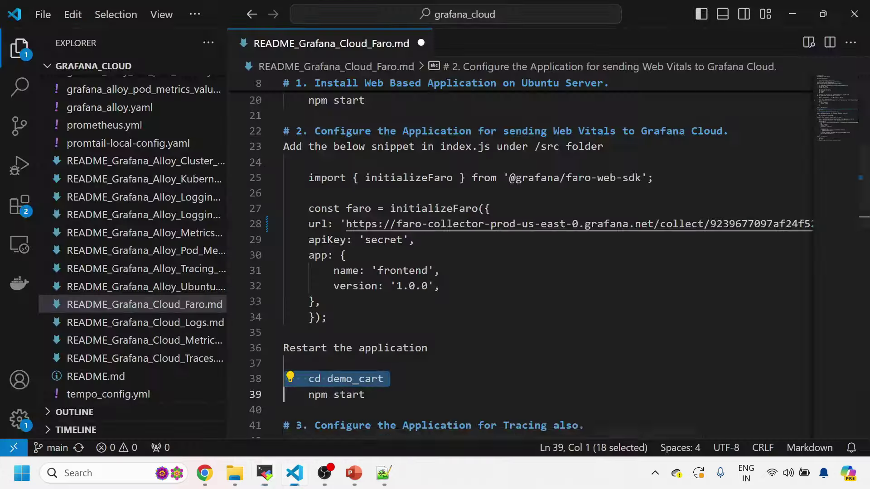
key(alt+Tab)
text(npm)
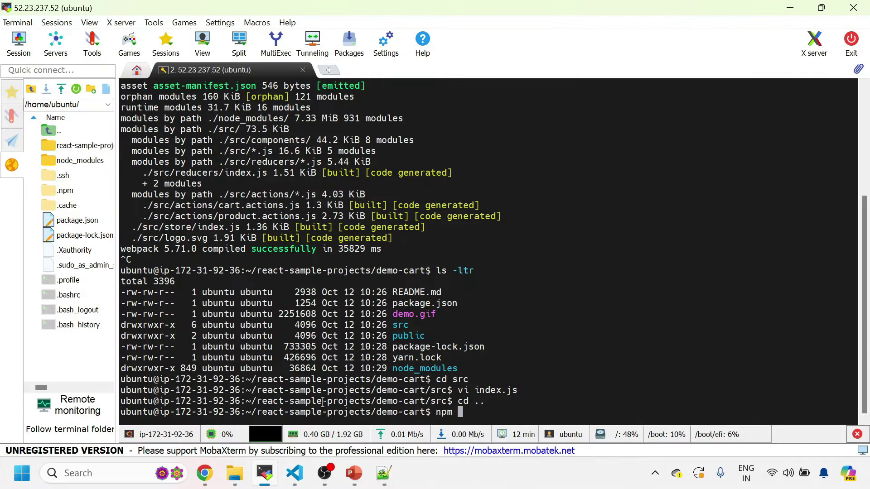
text(sstart)
key(Return)
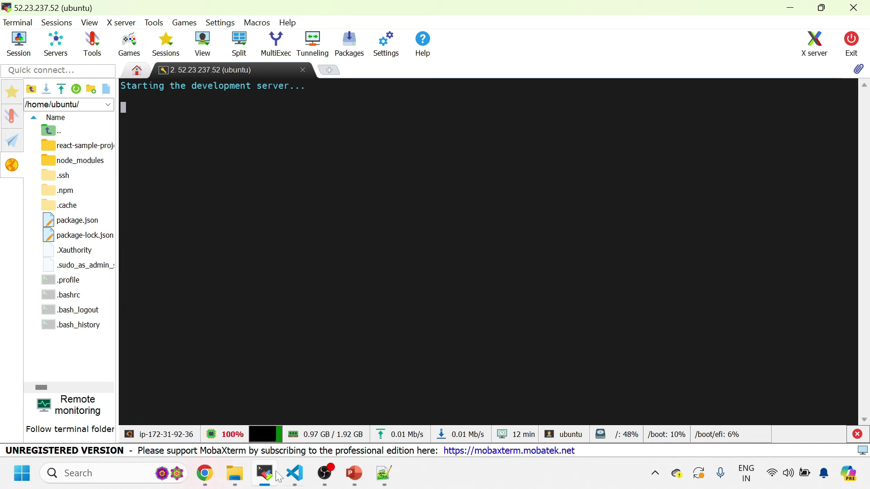
Continue and complete the web app setup, then open the frontend app's Overview dashboard.
click(204, 474)
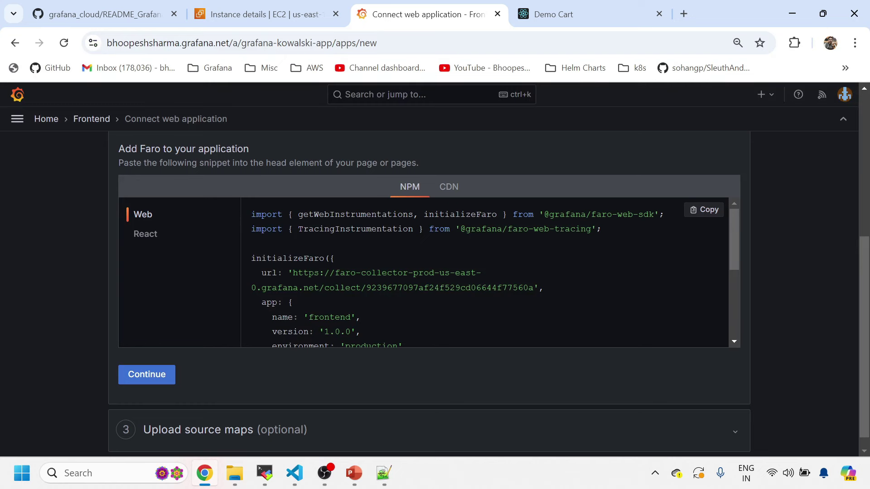
scroll(475, 287, down, 3)
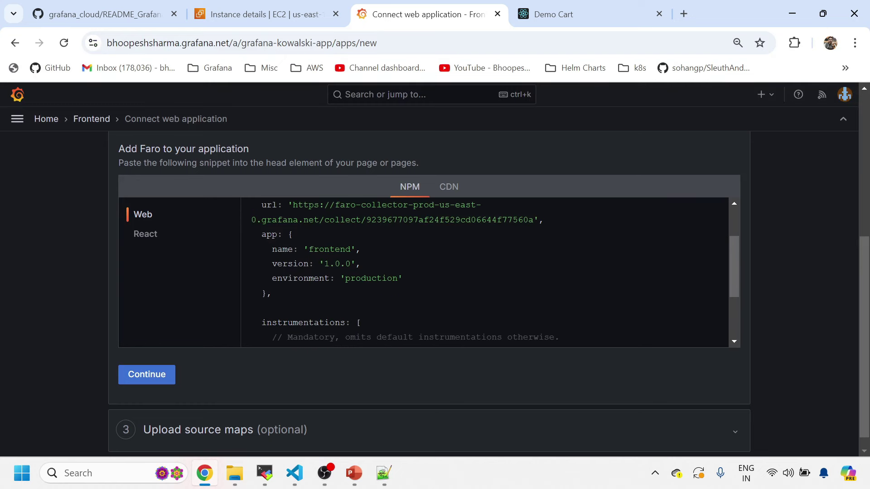
click(167, 378)
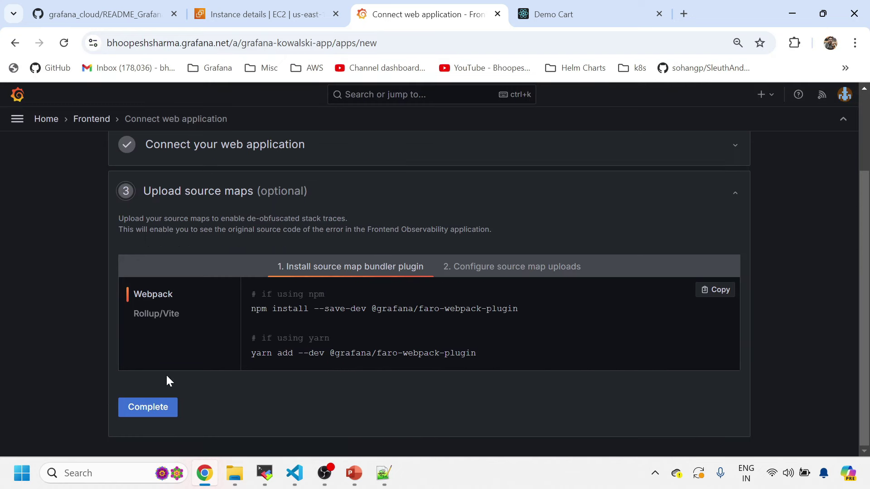
click(167, 408)
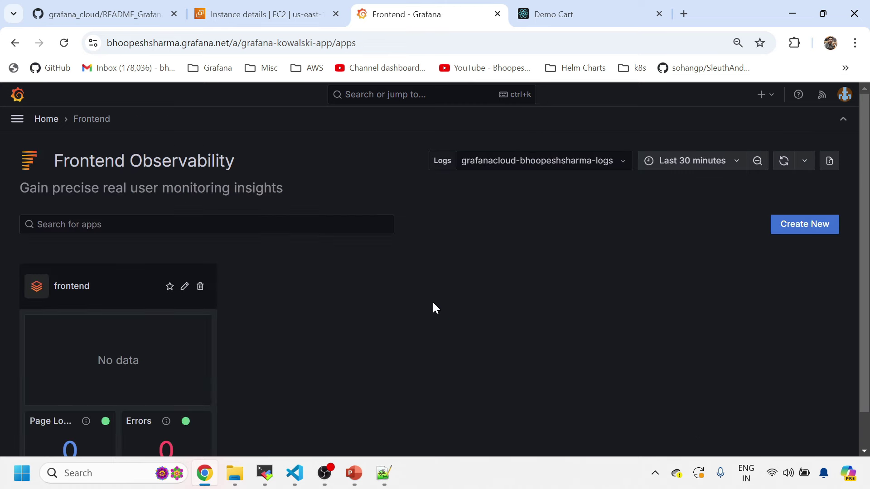
click(135, 288)
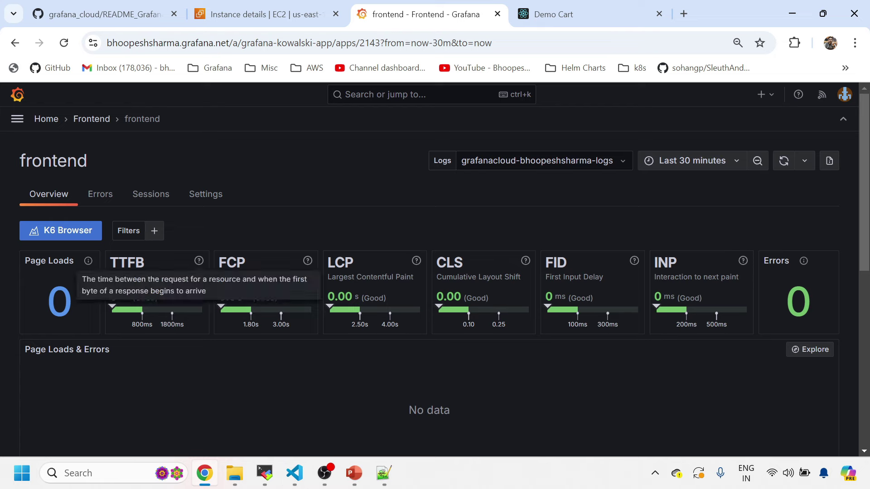
click(265, 473)
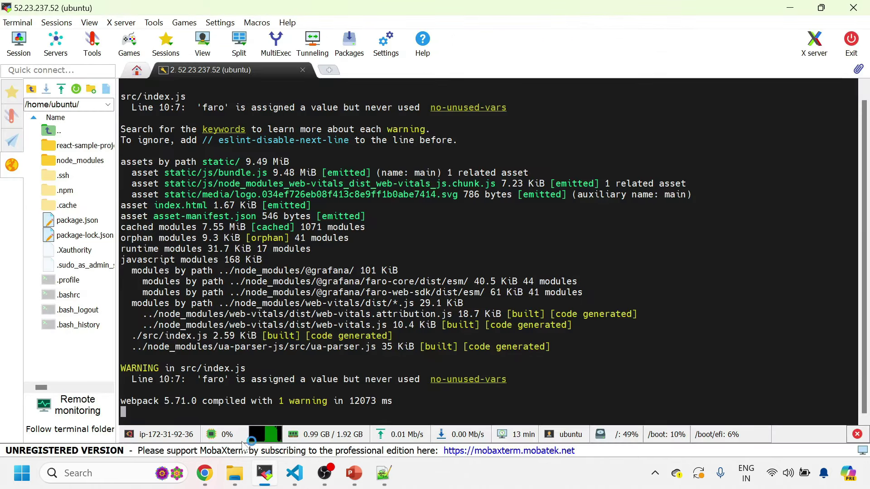
Load the Demo Cart store's home page by removing the product path from the address.
mouse_move(203, 477)
click(198, 433)
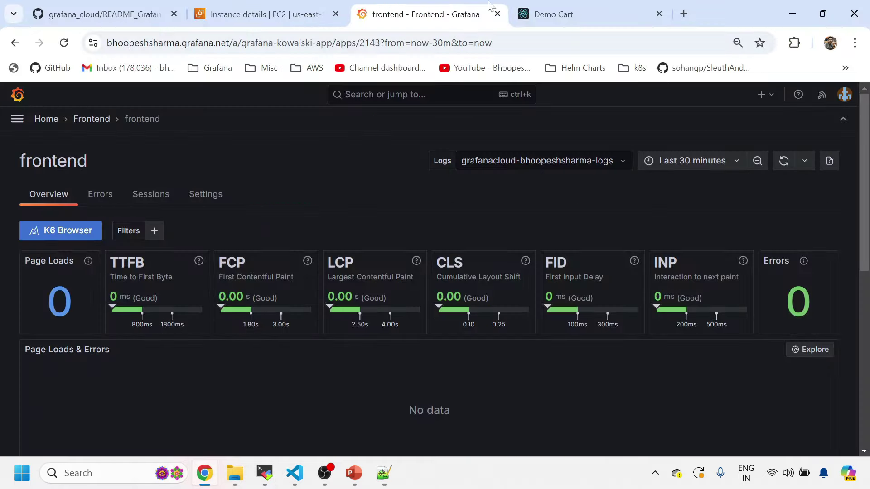
click(558, 14)
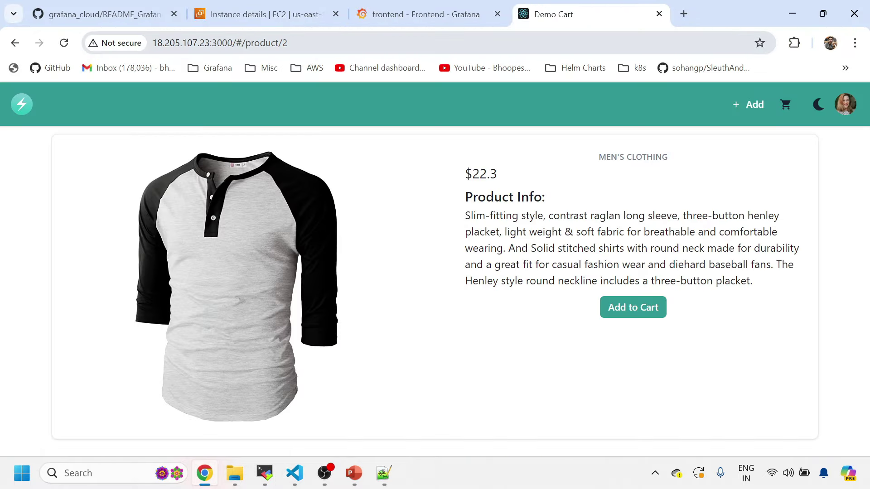
drag(232, 43, 290, 42)
key(BackSpace)
key(Return)
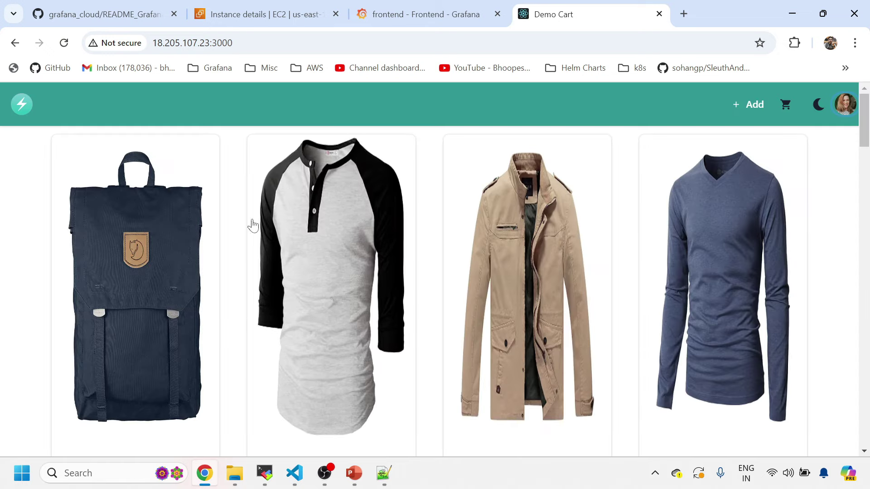
Add the backpack to the cart, then remove it from the cart page.
click(161, 272)
click(650, 265)
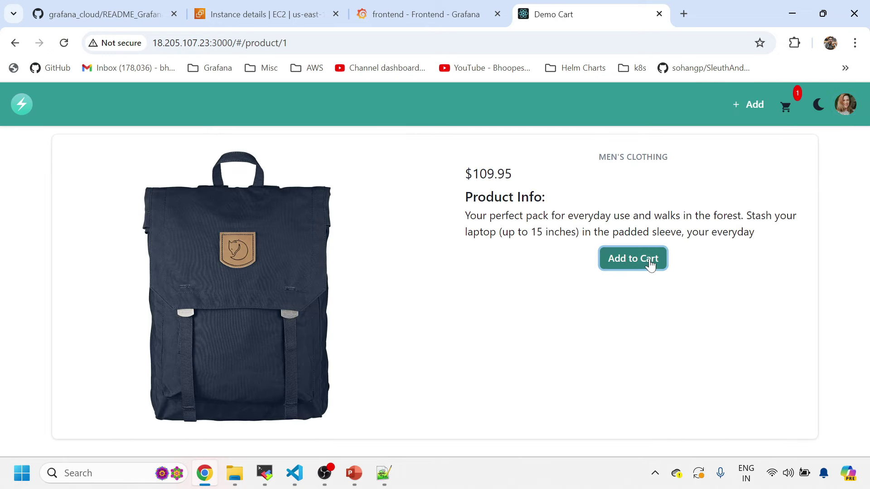
click(785, 107)
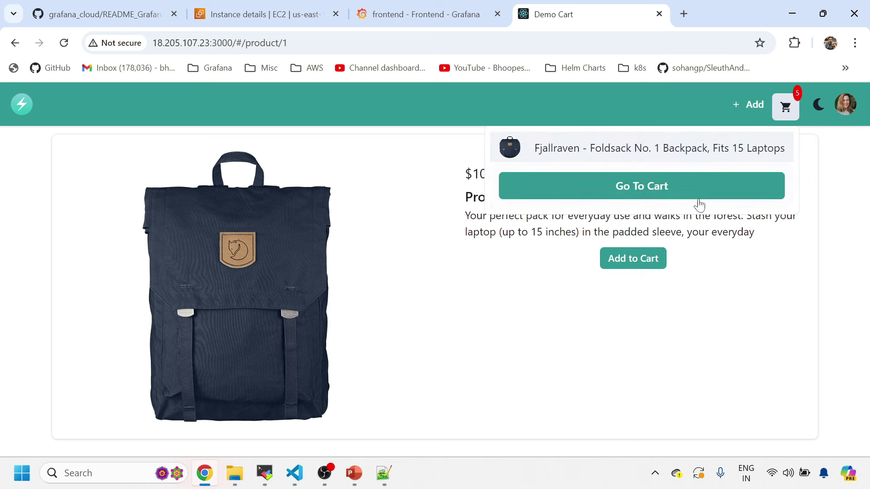
click(612, 188)
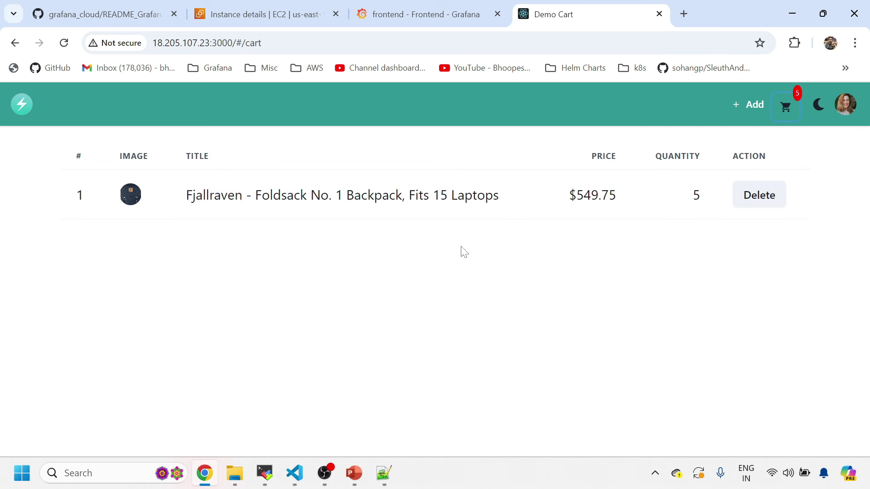
click(749, 201)
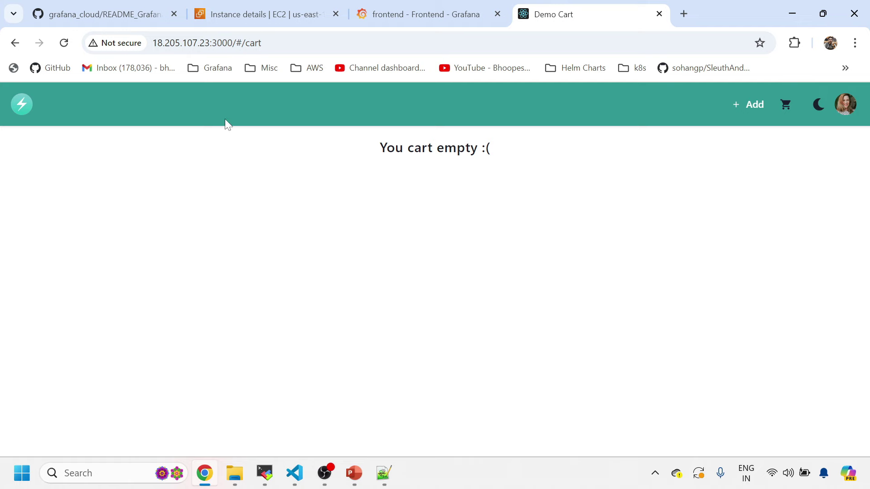
click(23, 108)
Add five jackets to the cart from the jacket's product page.
click(560, 284)
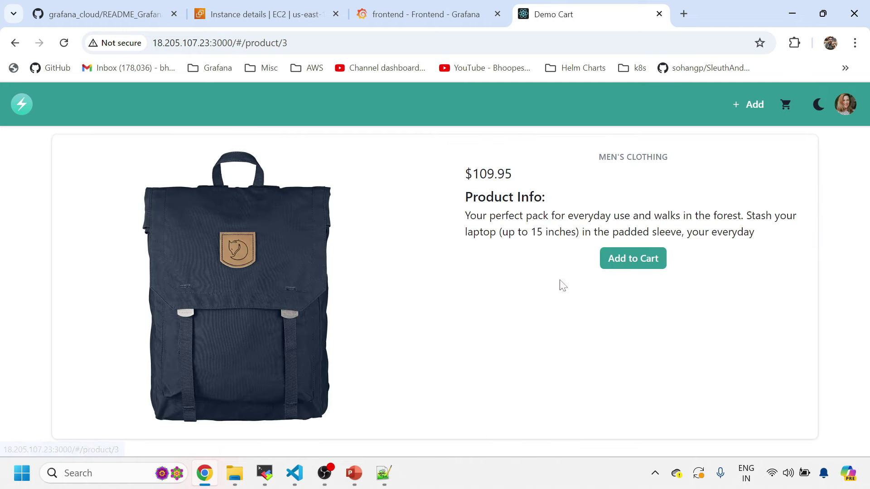
click(627, 308)
click(627, 308)
click(627, 308)
click(627, 308)
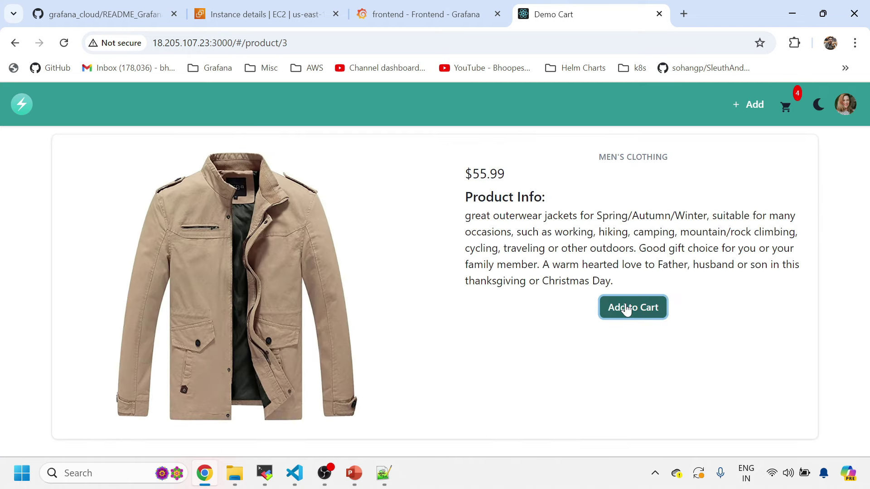
click(627, 308)
click(627, 308)
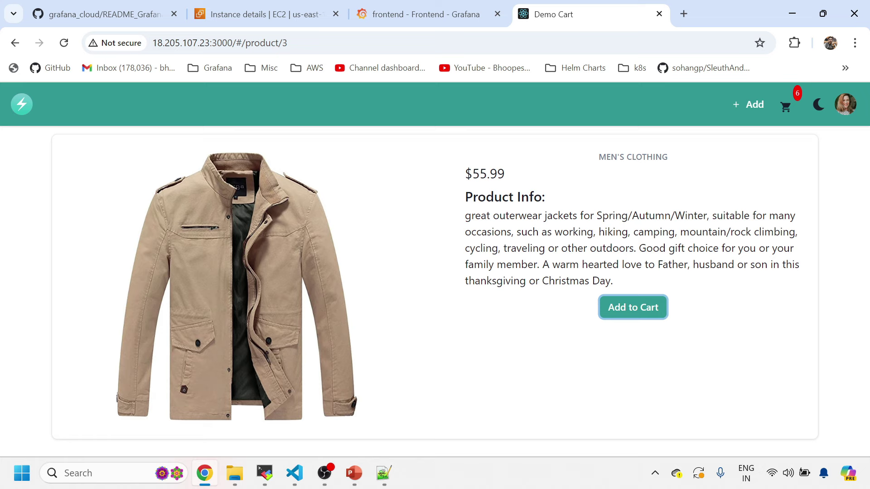
click(627, 317)
click(627, 317)
click(627, 317)
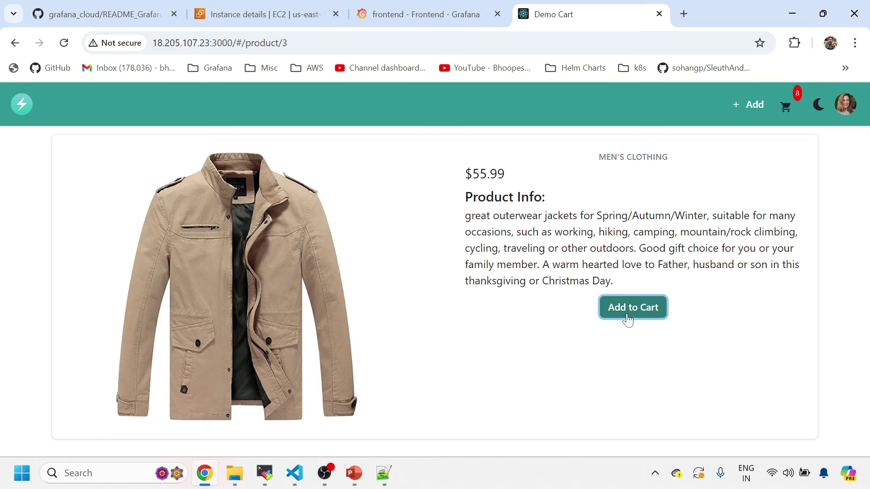
click(34, 109)
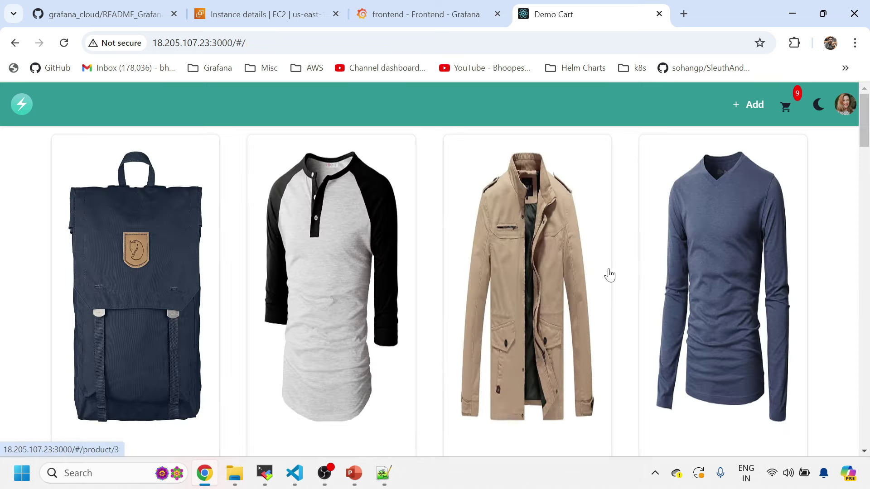
Add four SSDs to the cart from the SSD product page.
scroll(589, 294, down, 5)
scroll(573, 319, down, 5)
click(458, 297)
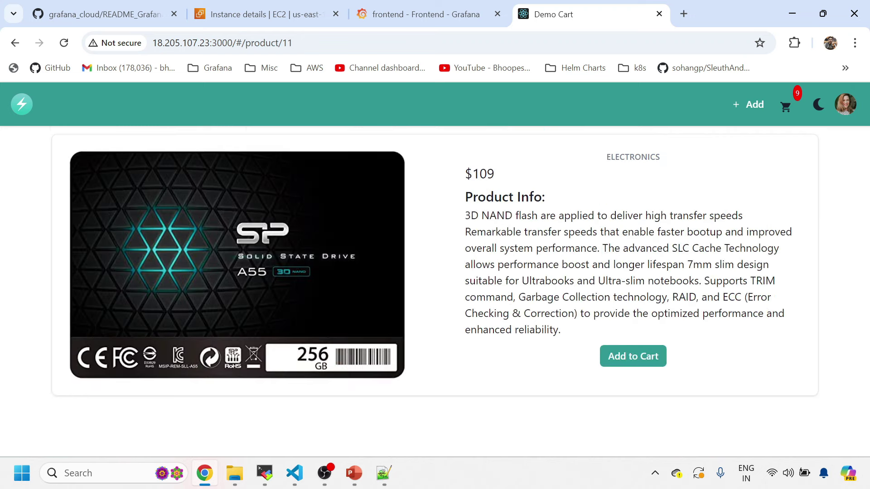
click(631, 361)
click(630, 361)
click(630, 361)
click(630, 361)
click(630, 361)
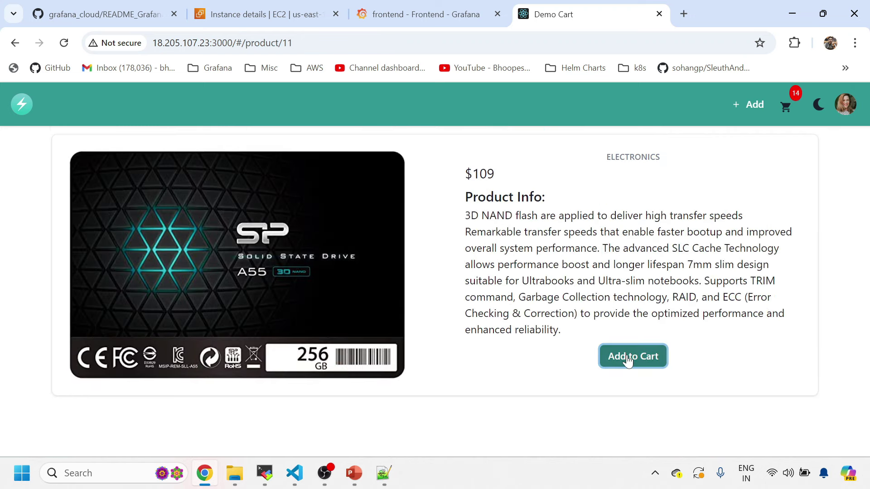
click(630, 361)
Open the full cart and delete the SSD and jacket rows, leaving it empty.
click(786, 107)
click(695, 223)
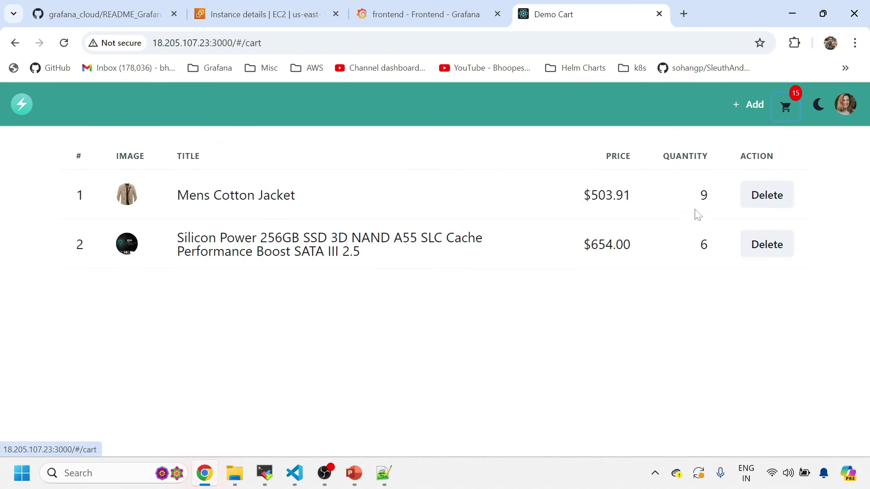
click(769, 241)
click(722, 194)
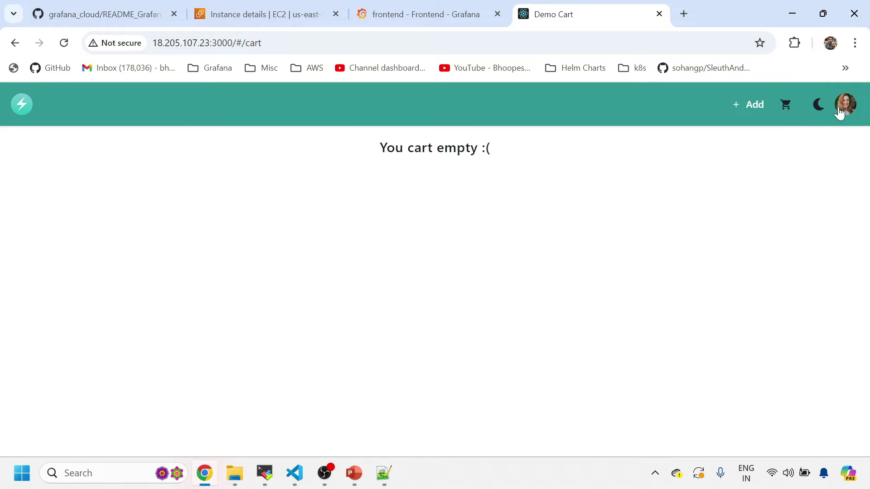
click(838, 113)
click(769, 171)
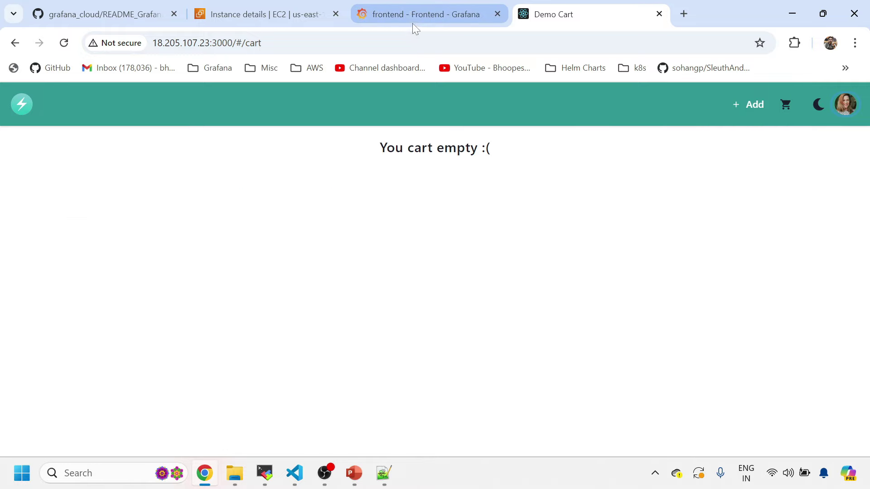
click(265, 473)
Refresh the frontend app overview to show 1 page load: FCP 3.04 s, LCP 3.35 s, INP 64 ms.
click(204, 473)
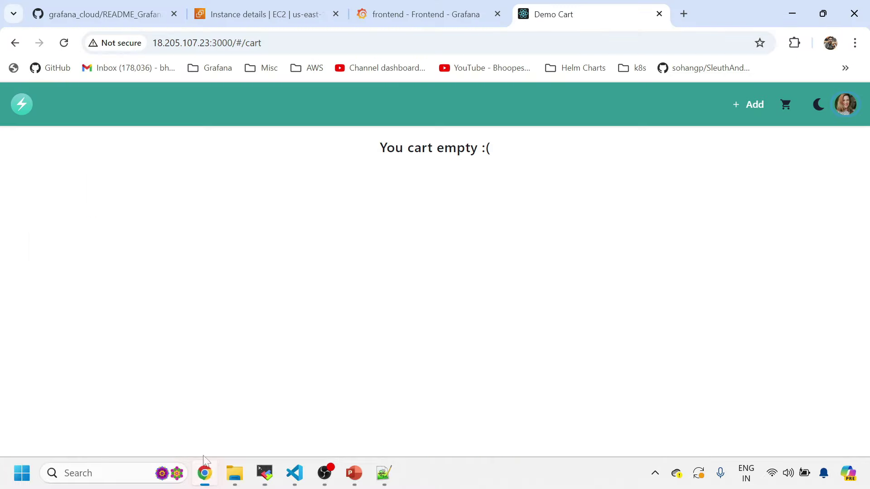
click(414, 16)
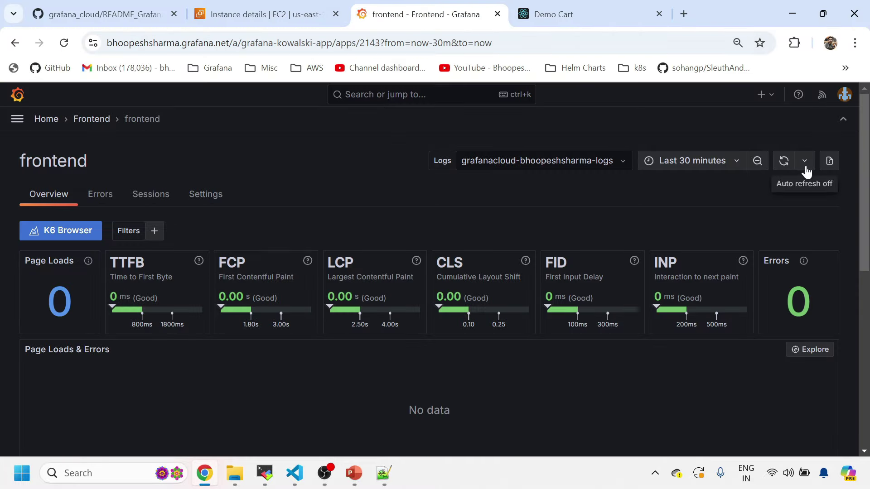
click(784, 162)
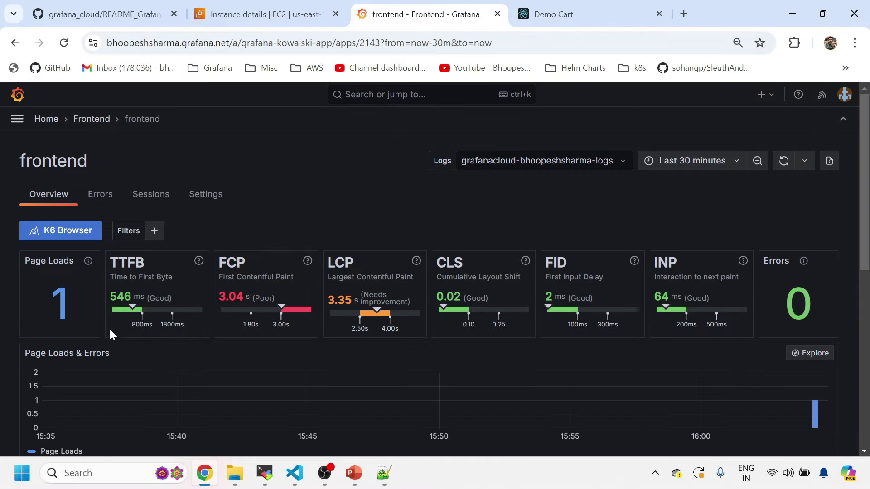
scroll(69, 312, down, 8)
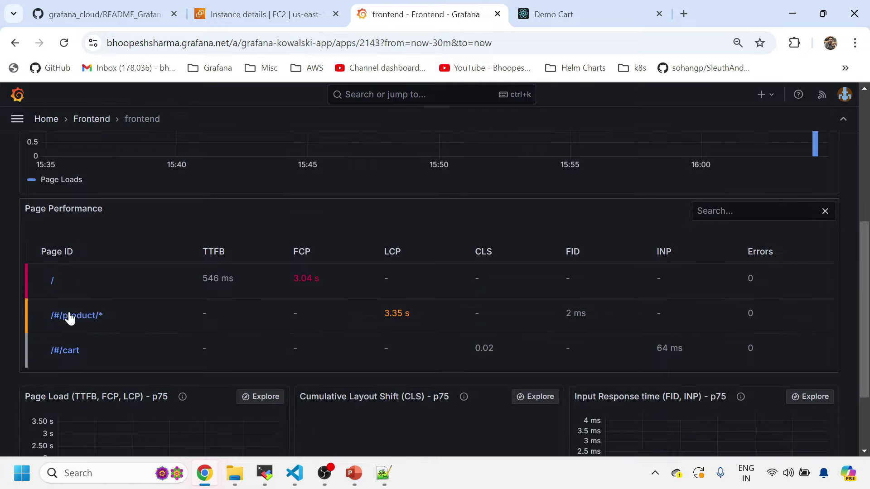
scroll(126, 339, down, 1)
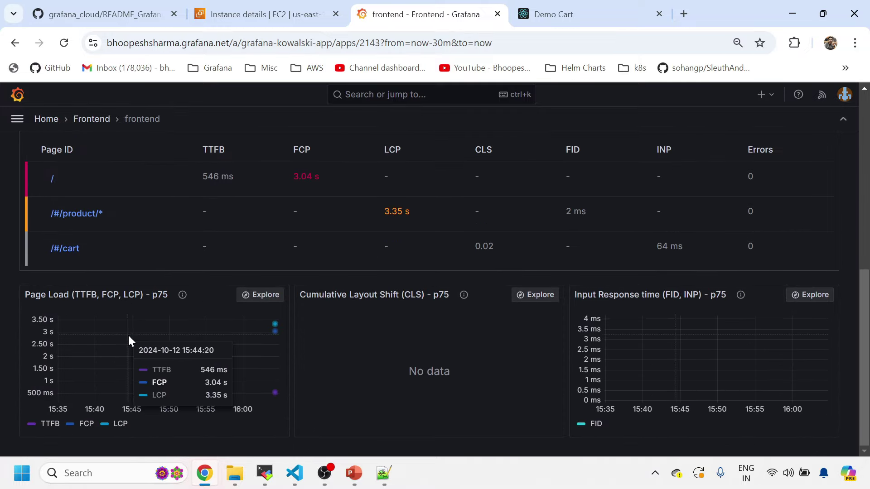
scroll(130, 333, up, 6)
scroll(122, 217, up, 2)
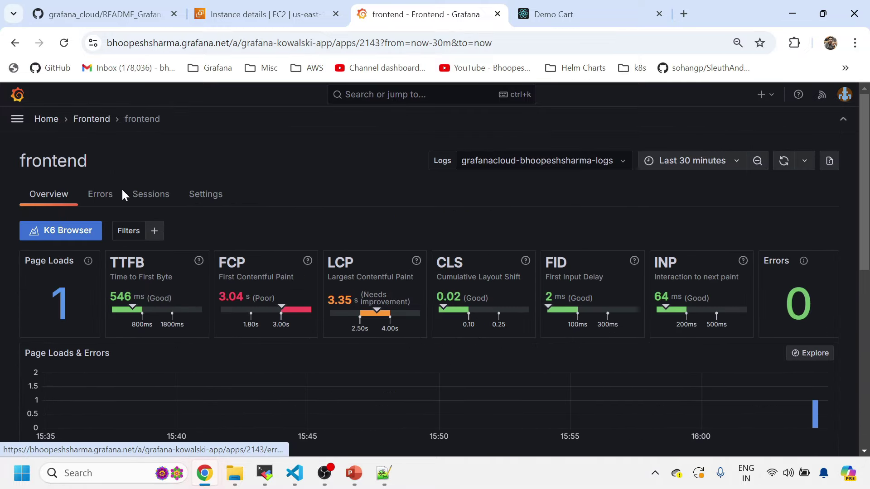
Confirm 0 errors in the Errors view, then return to Overview and review Page Performance.
click(109, 196)
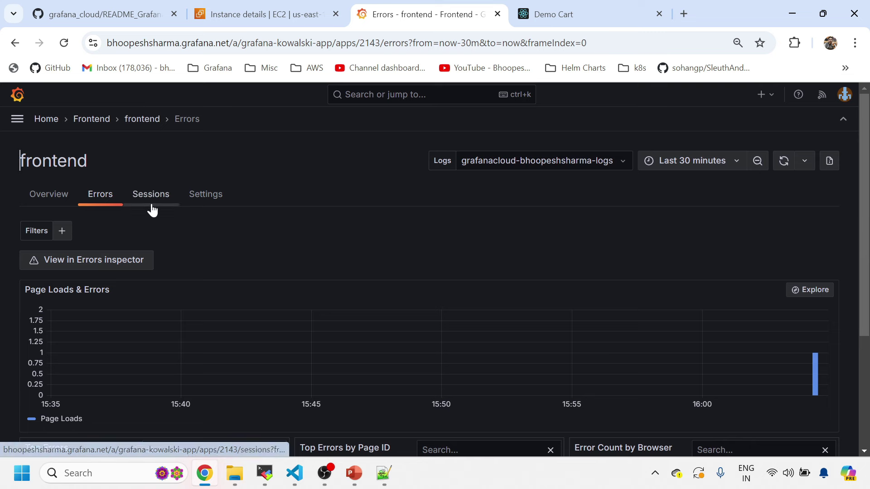
click(70, 200)
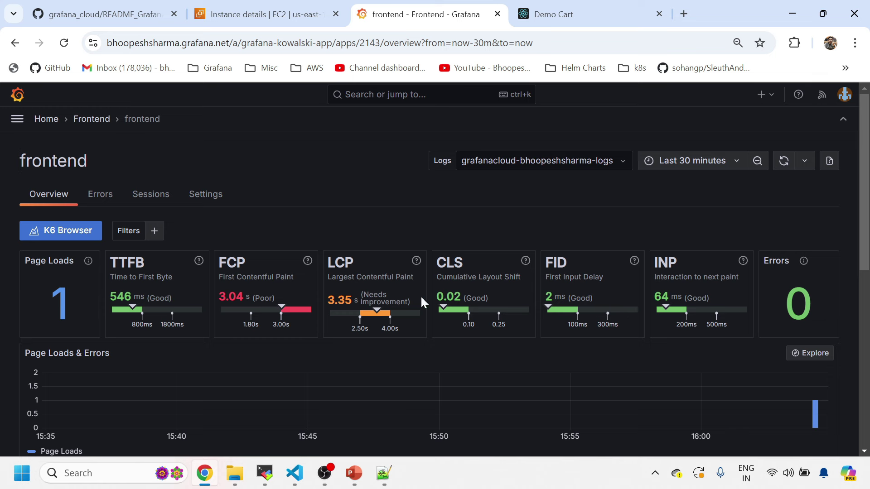
scroll(211, 333, down, 1)
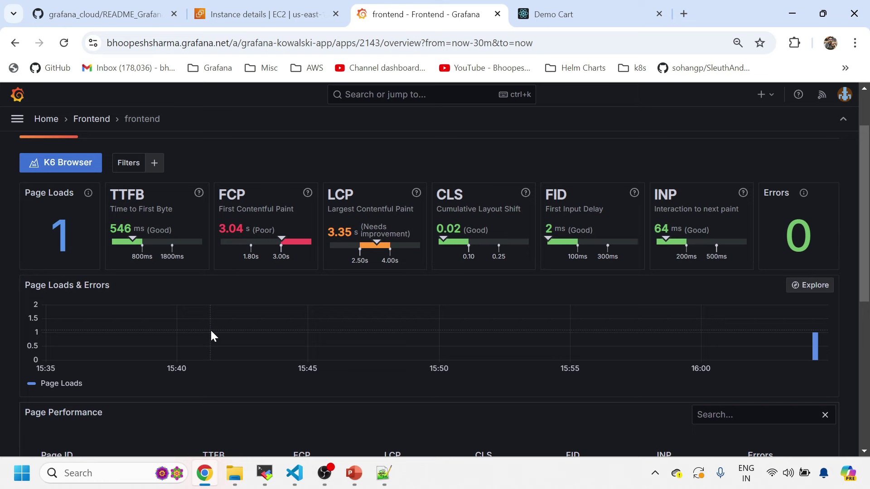
scroll(178, 277, down, 5)
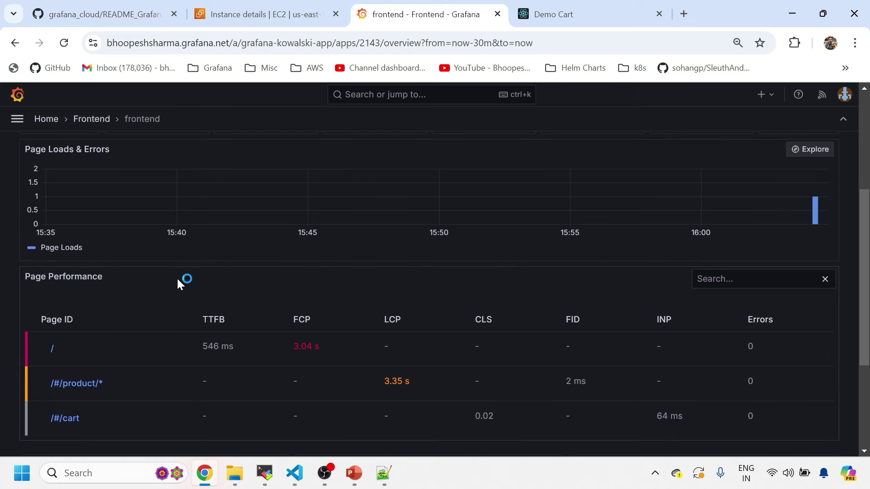
scroll(113, 408, down, 1)
scroll(150, 344, up, 8)
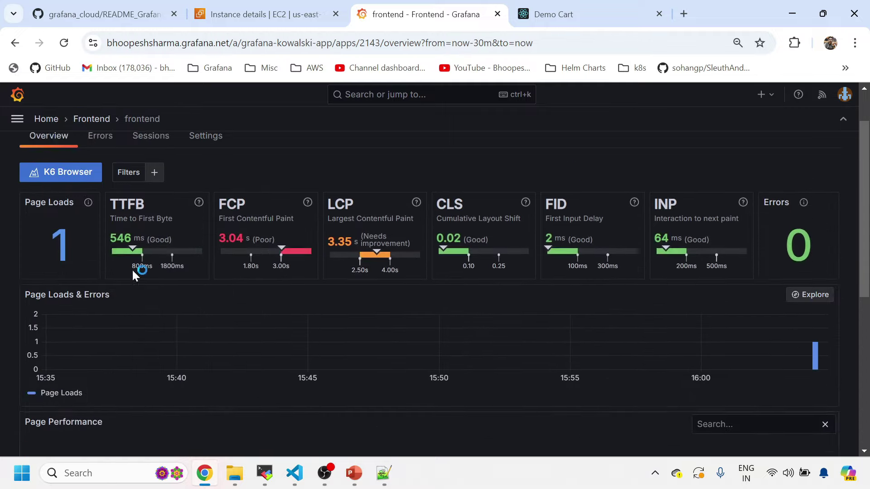
Open the Sessions list and the recorded session's details.
click(151, 194)
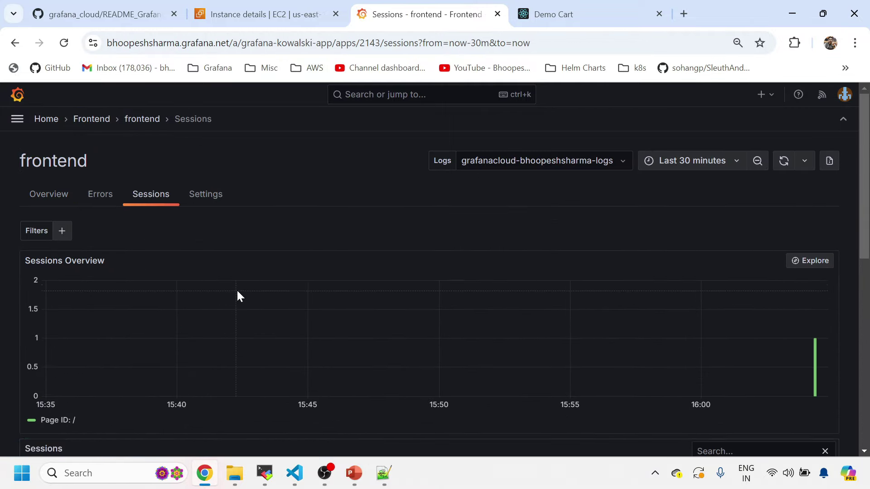
scroll(238, 291, down, 5)
scroll(238, 292, down, 1)
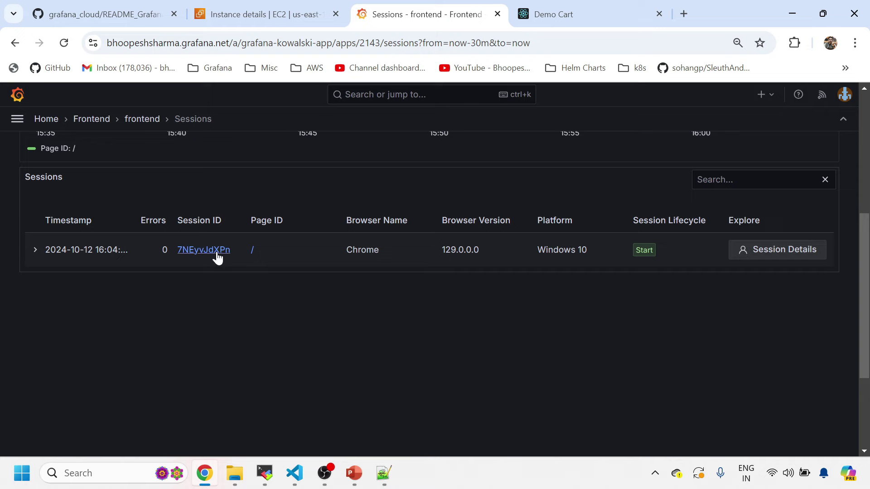
click(216, 252)
scroll(252, 272, down, 2)
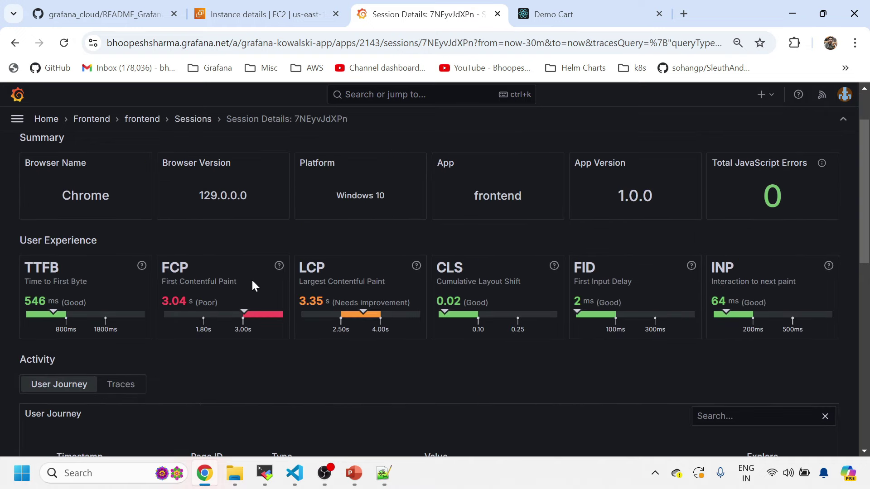
scroll(252, 290, down, 4)
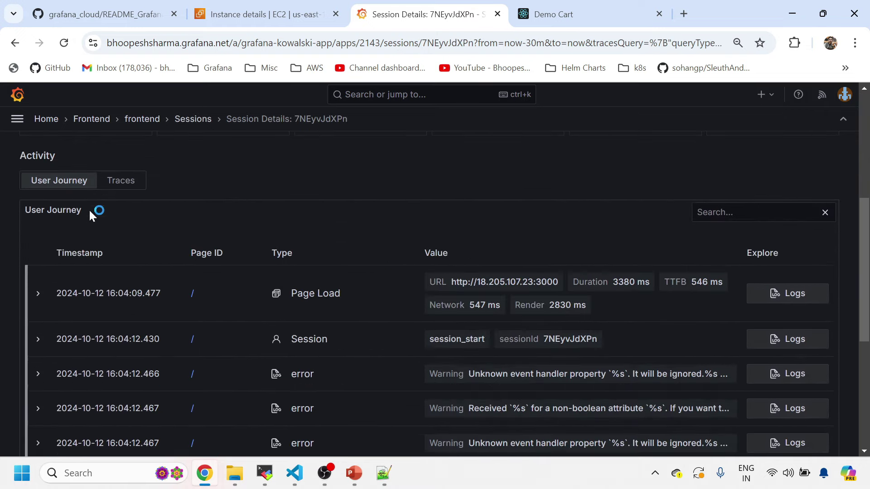
Review the session's traces and User Journey: 3380 ms page load, three warnings, FCP, TTFB, LCP.
click(120, 183)
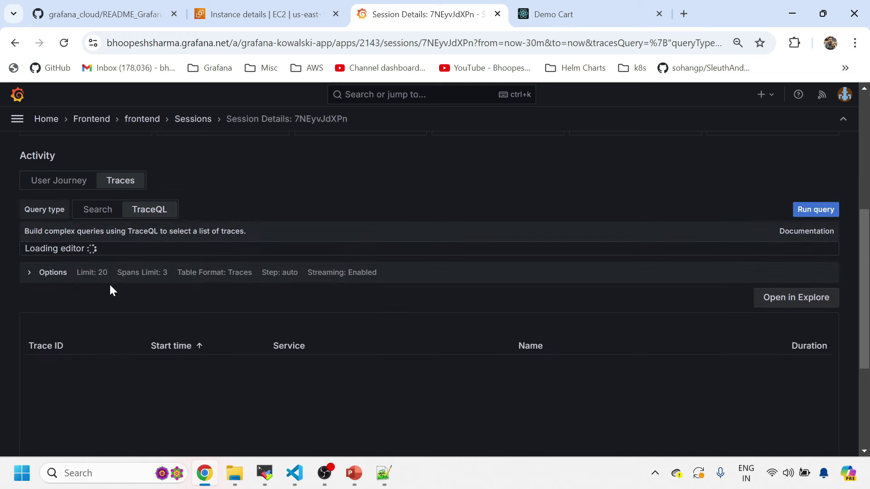
scroll(216, 295, down, 4)
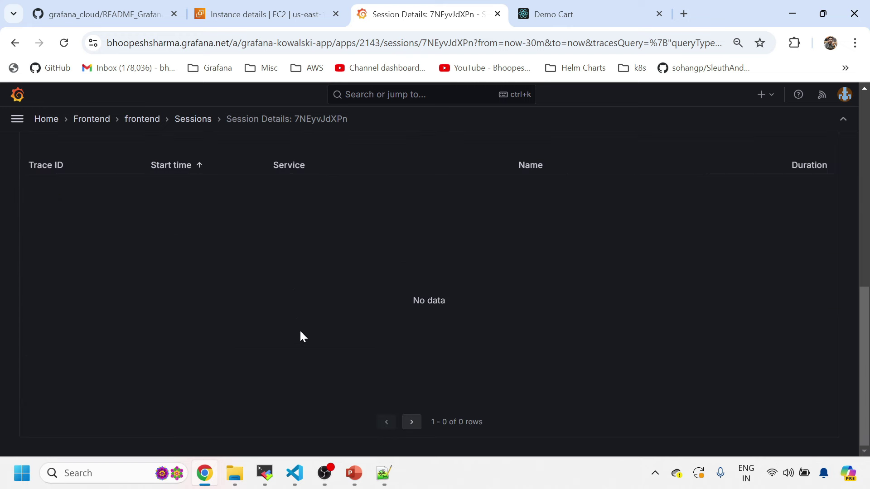
scroll(113, 210, up, 4)
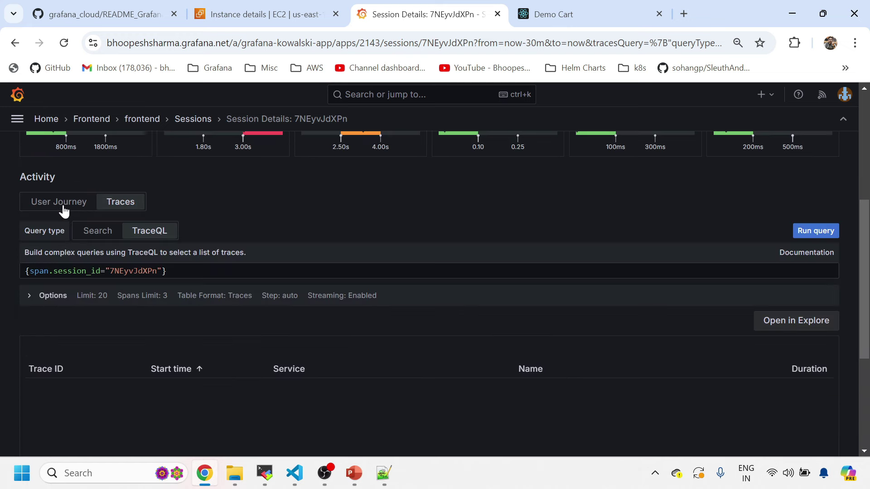
click(68, 207)
right_click(432, 22)
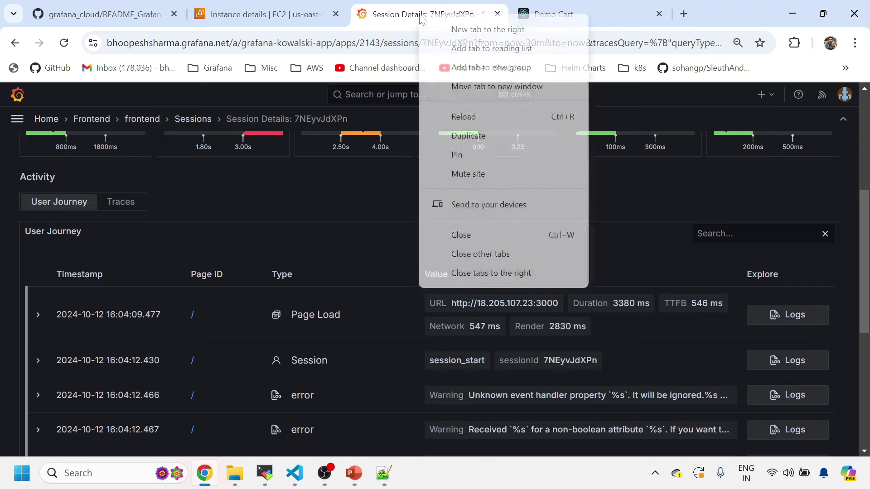
click(387, 252)
scroll(388, 252, down, 3)
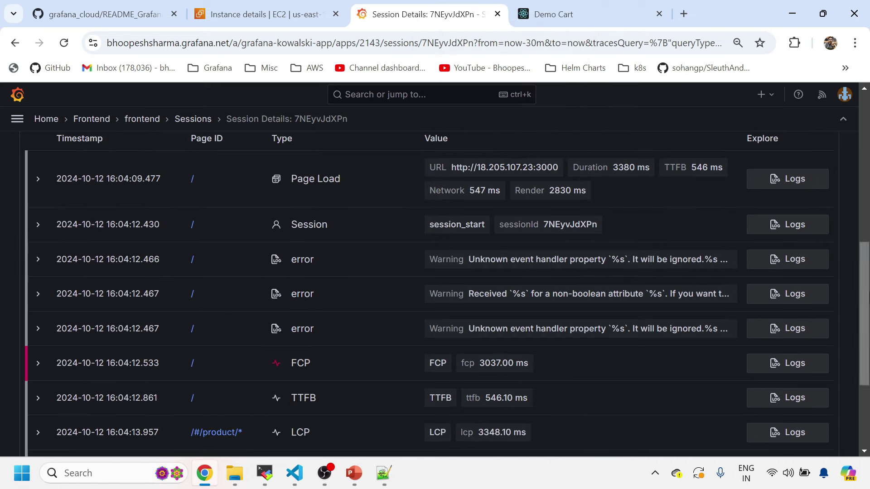
View the single session_start log line for the session in Explore.
click(799, 222)
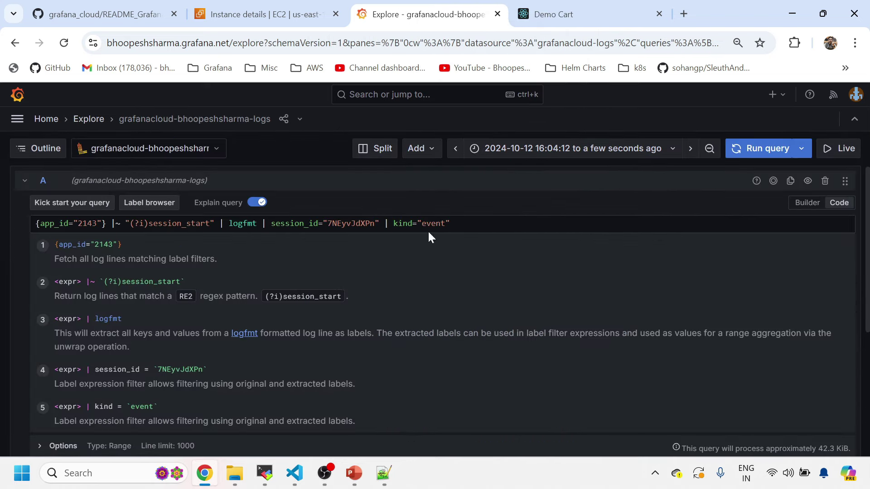
scroll(190, 304, down, 15)
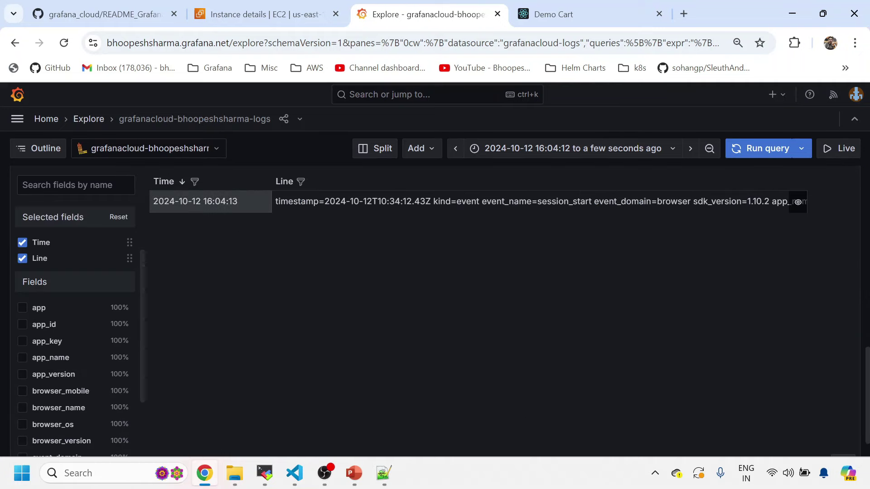
scroll(341, 209, up, 15)
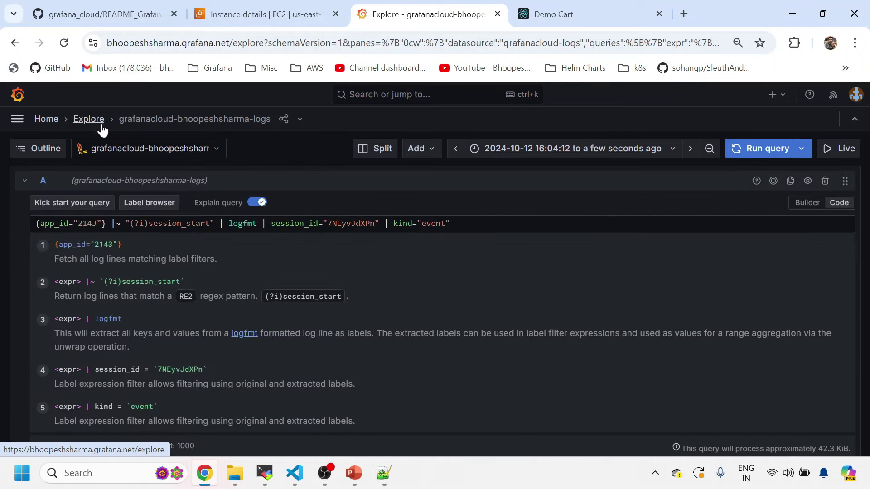
Return to the frontend app's overview via Frontend Observability.
click(17, 118)
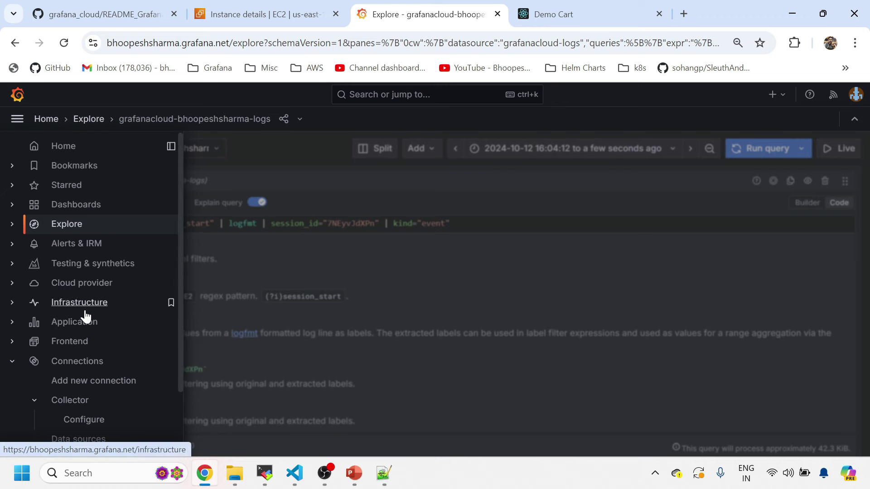
click(82, 343)
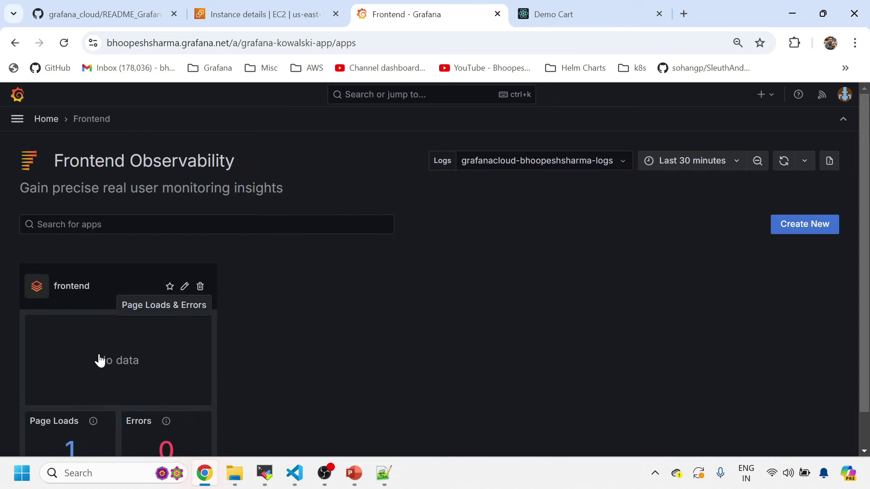
click(100, 360)
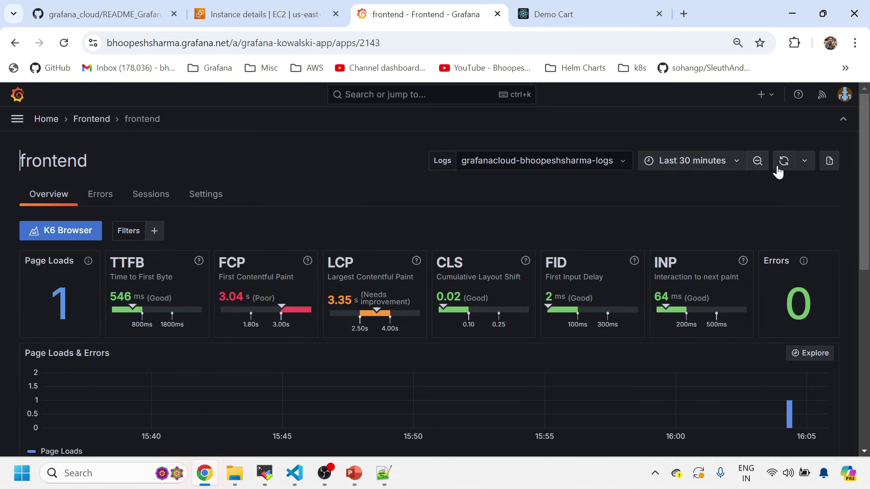
Duplicate the frontend tab and open Explore with the traces data source.
right_click(386, 14)
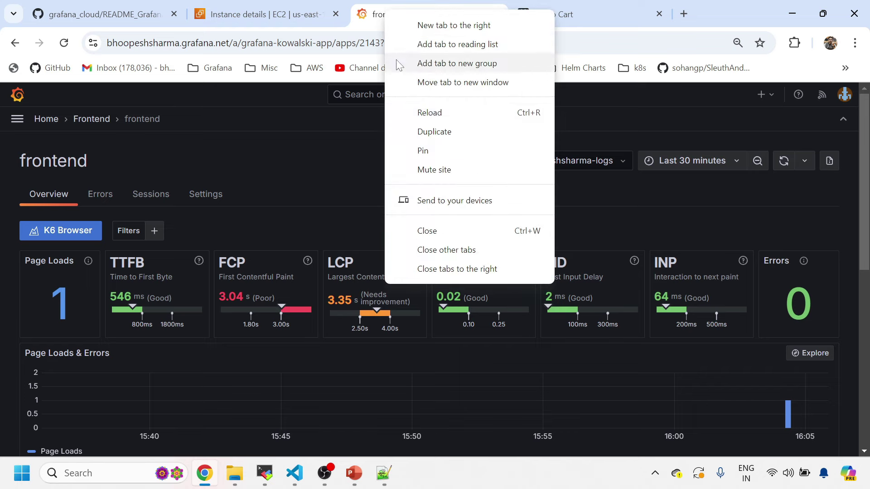
click(434, 132)
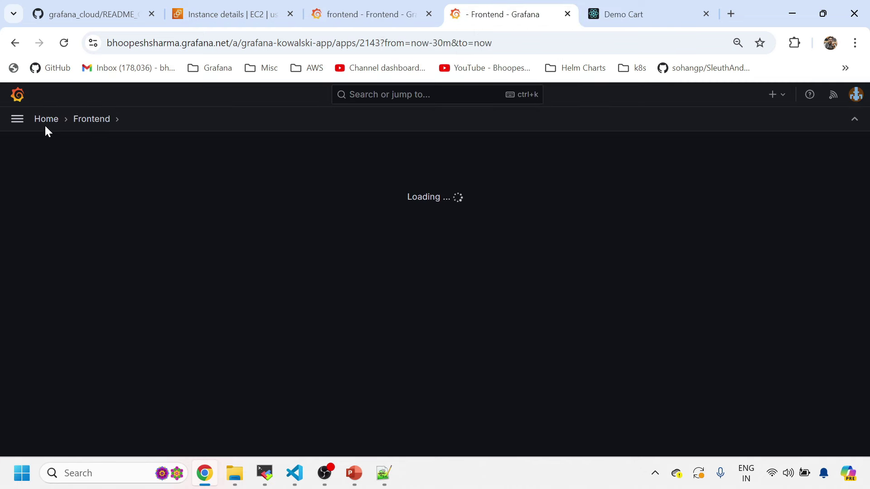
click(17, 119)
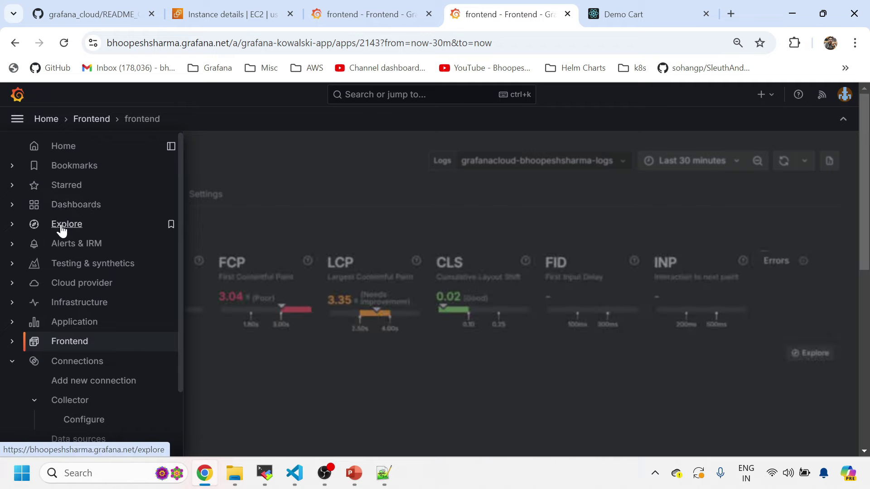
click(59, 224)
click(163, 148)
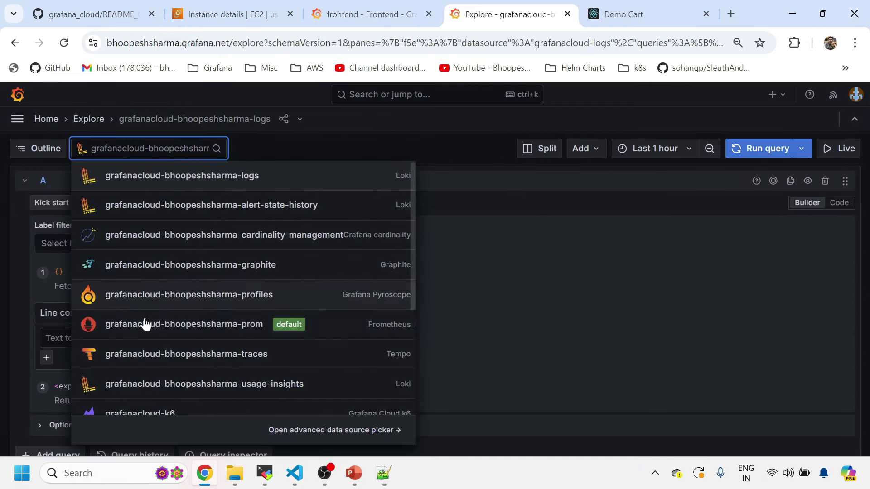
click(151, 353)
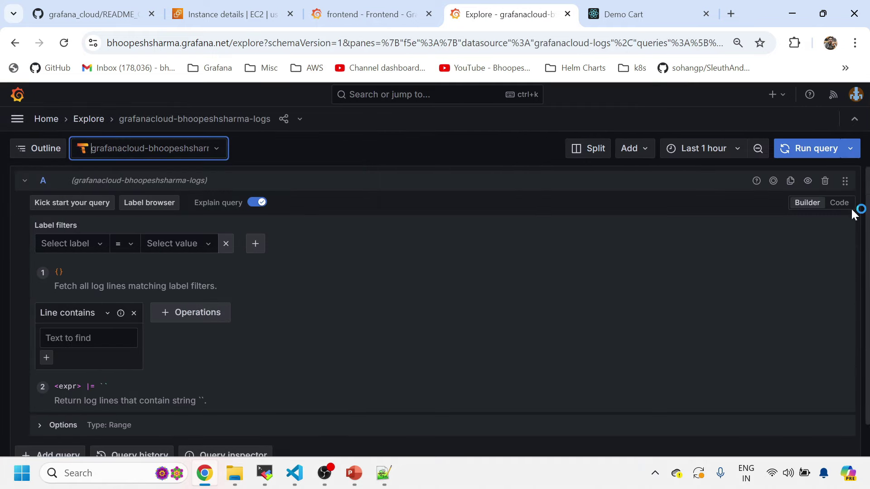
Run a trace Search over the last 30 minutes until all 3 jobs finish, then go Home.
click(731, 149)
click(688, 246)
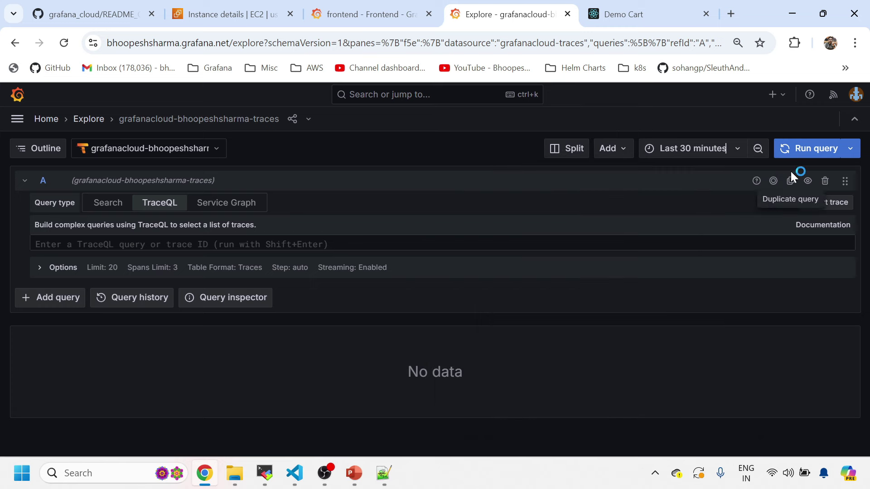
click(790, 154)
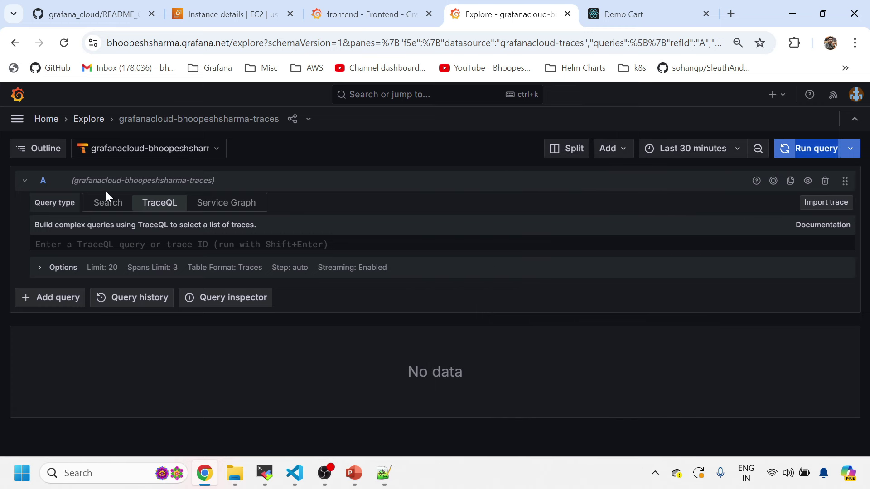
click(108, 202)
click(804, 154)
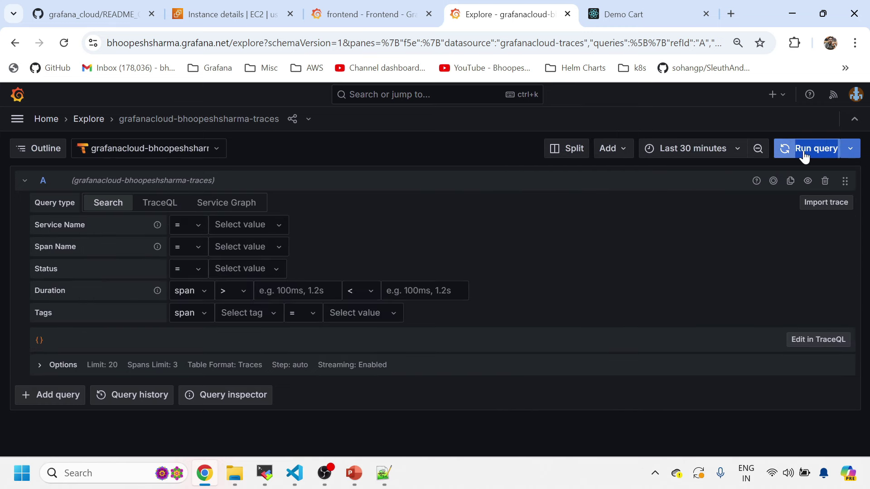
scroll(330, 394, down, 1)
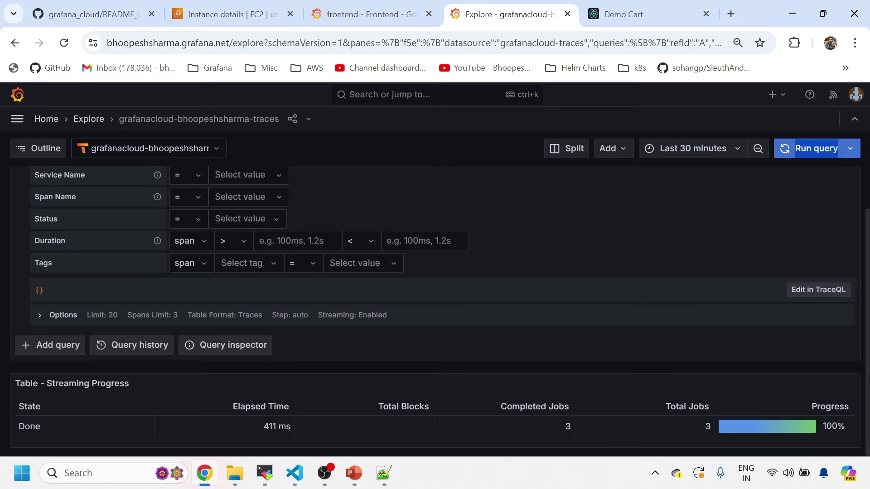
click(805, 149)
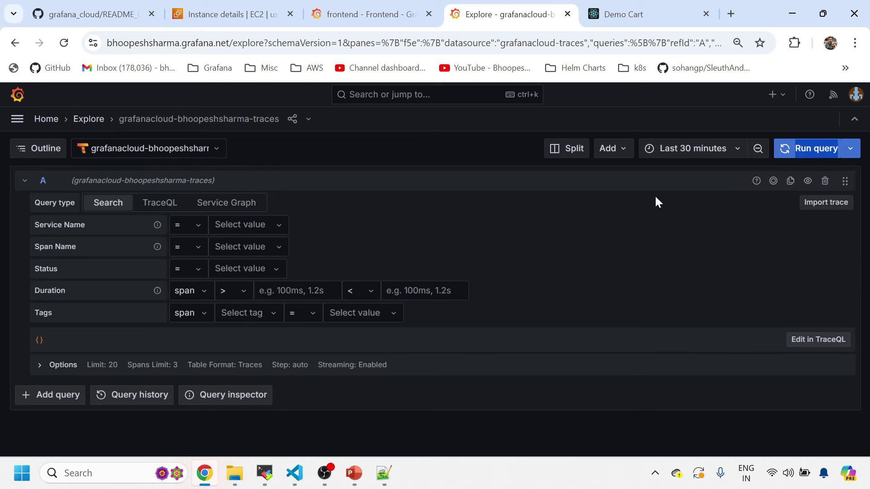
scroll(336, 317, down, 1)
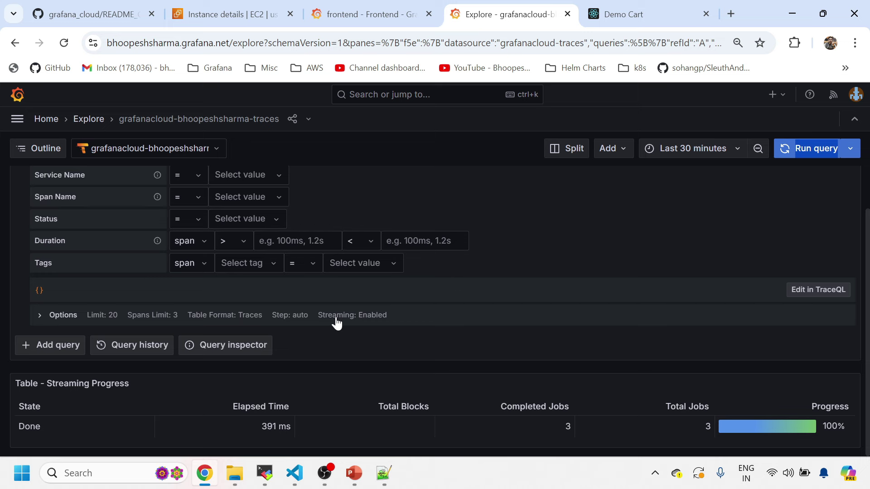
click(784, 149)
click(97, 122)
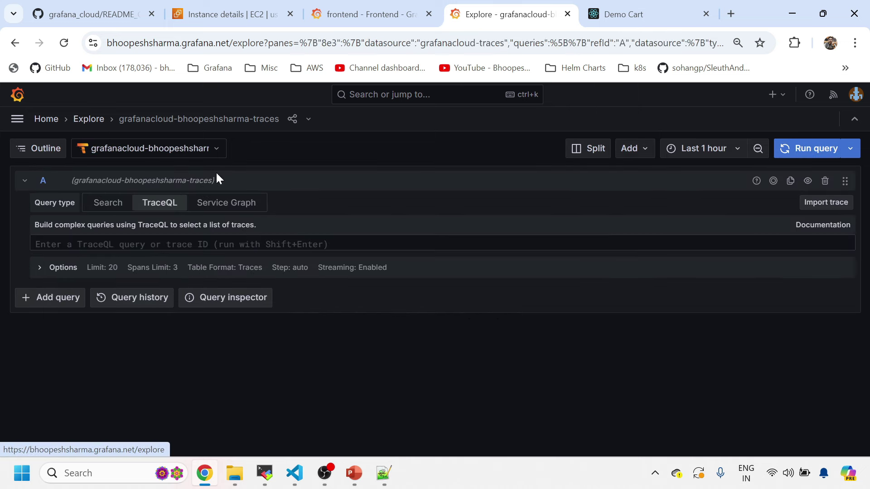
click(52, 126)
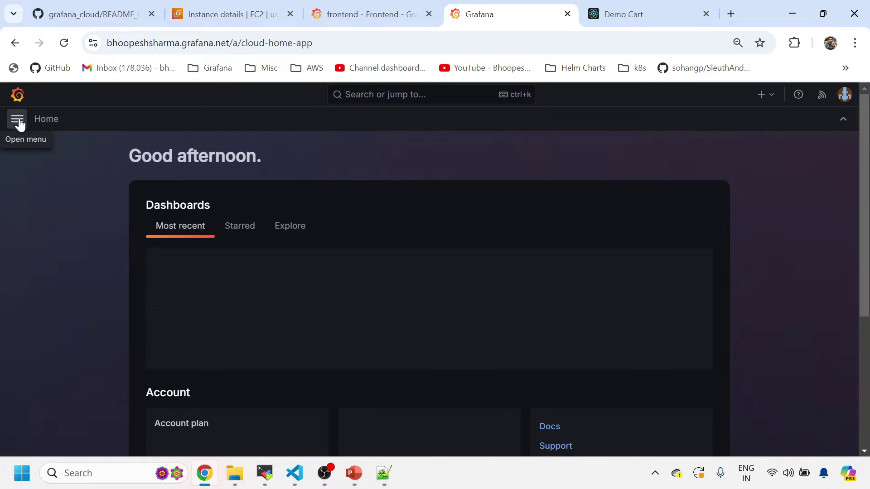
Reopen the frontend overview's Page Performance for / and /#/product/*, then view the empty Demo Cart.
click(18, 119)
click(59, 343)
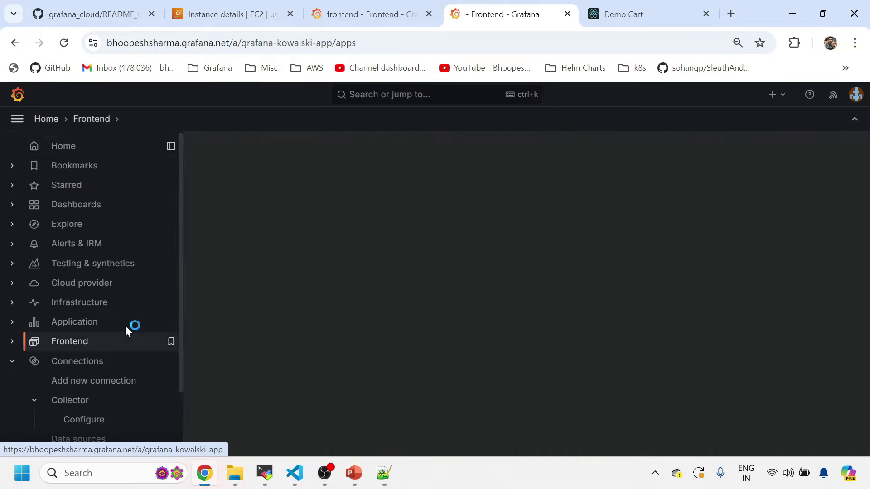
click(107, 334)
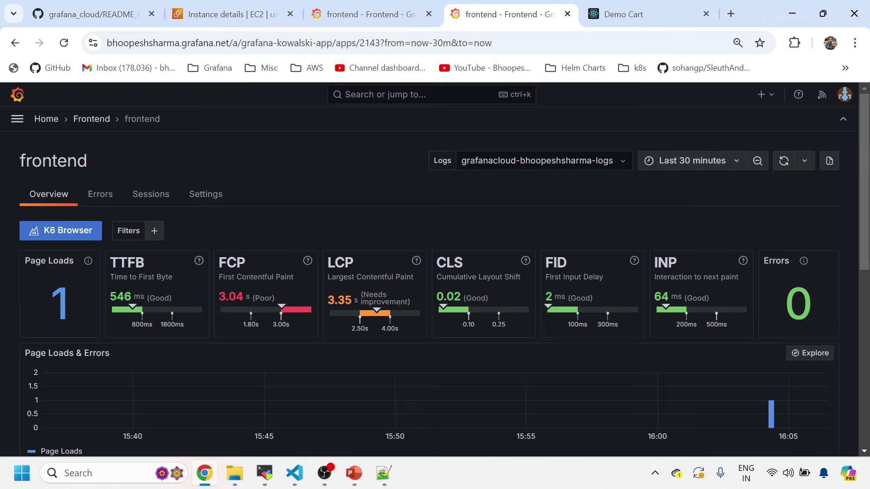
scroll(177, 259, down, 3)
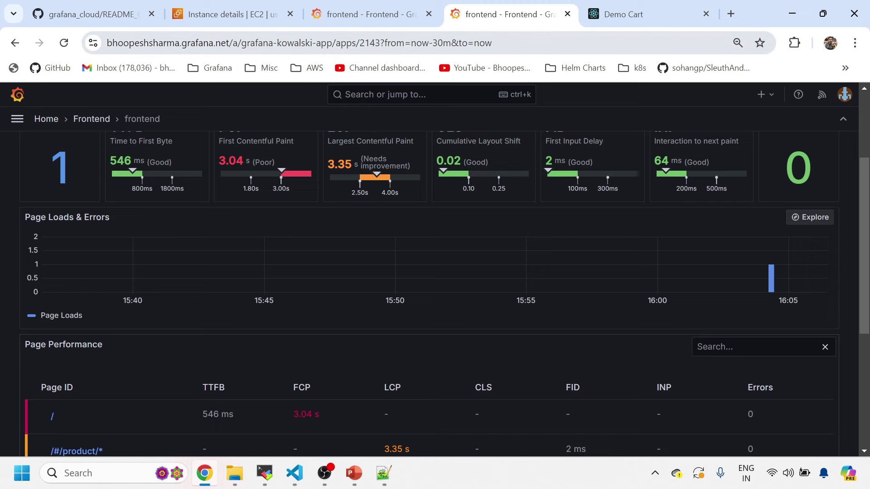
click(644, 14)
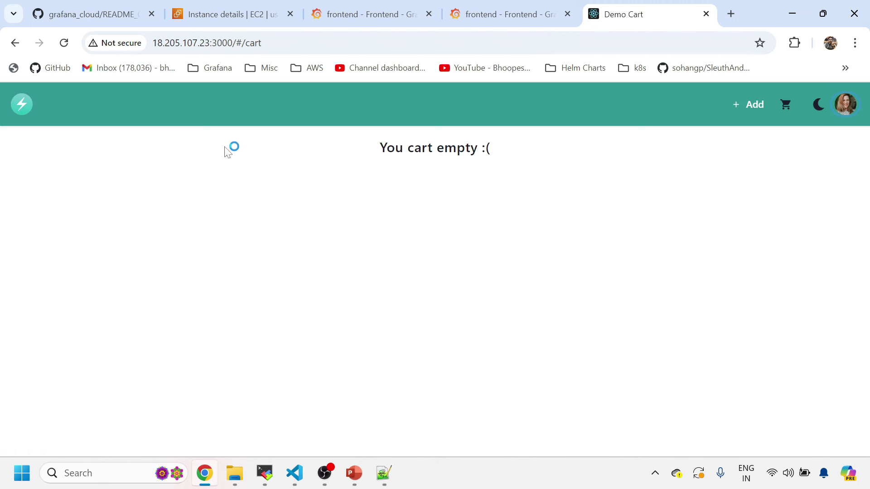
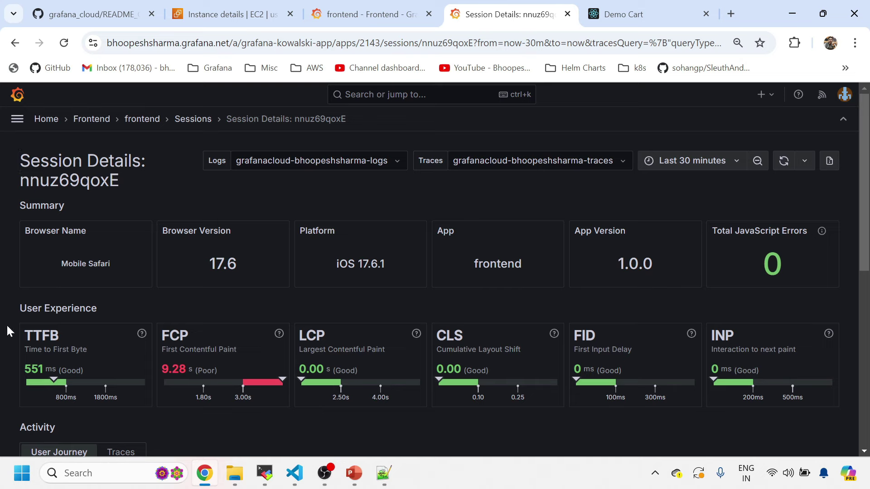
Run a traces Search query in Explore covering the last 30 minutes.
scroll(183, 305, down, 6)
scroll(224, 326, down, 2)
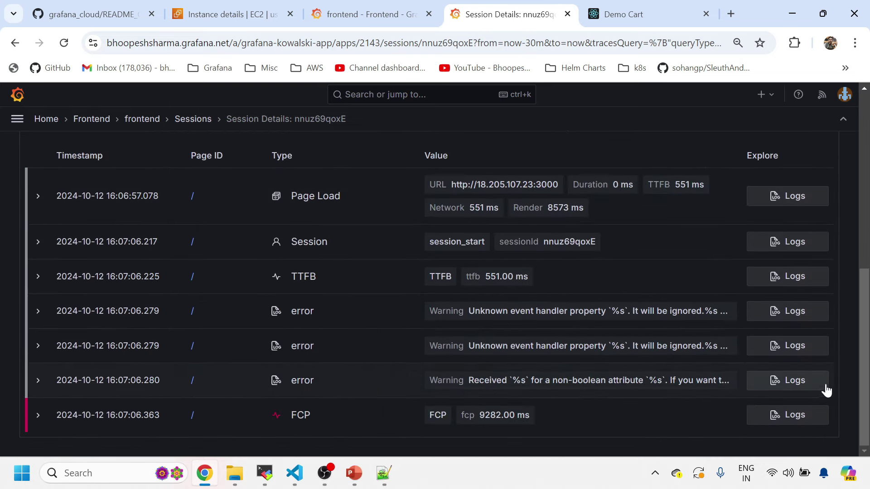
scroll(265, 222, up, 1)
scroll(268, 228, up, 8)
click(371, 14)
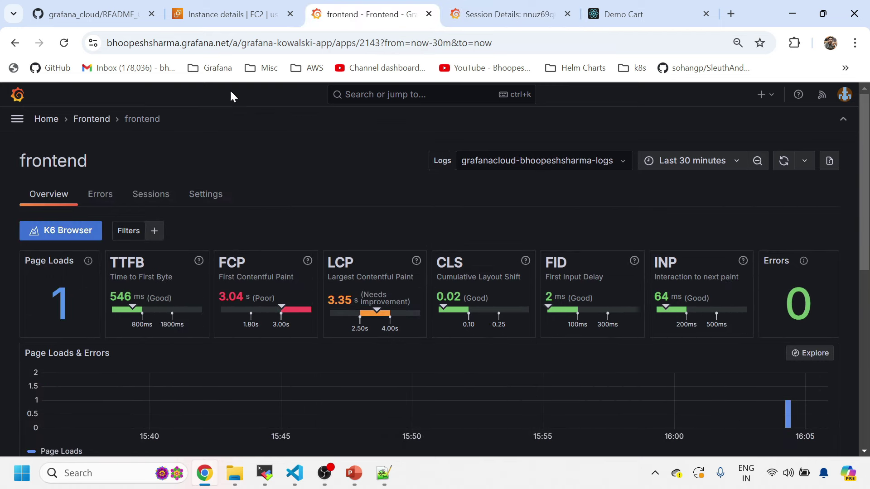
click(19, 121)
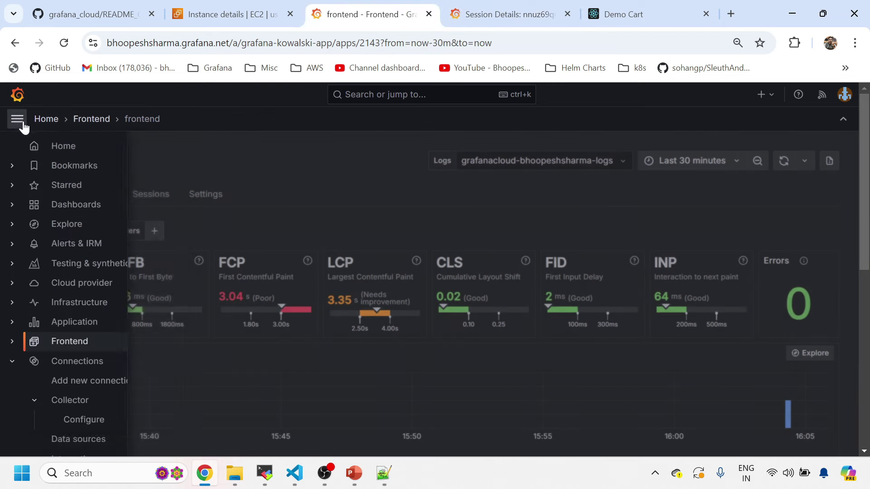
click(72, 226)
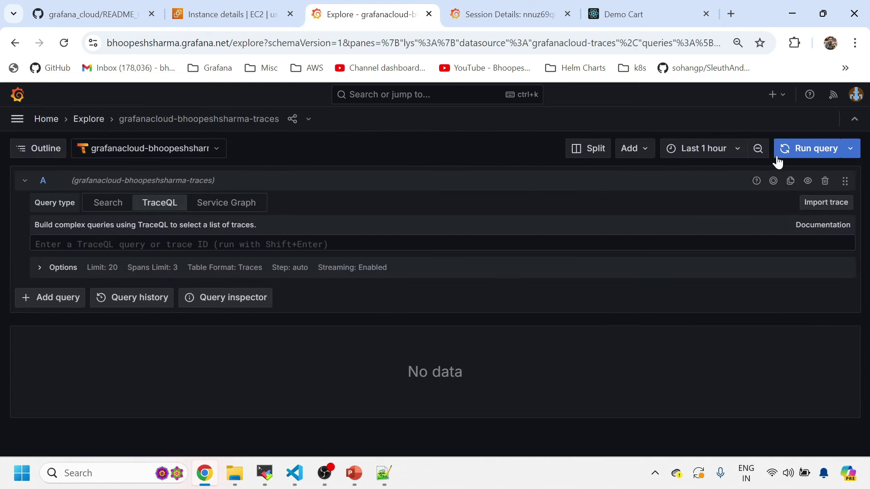
click(787, 151)
click(709, 150)
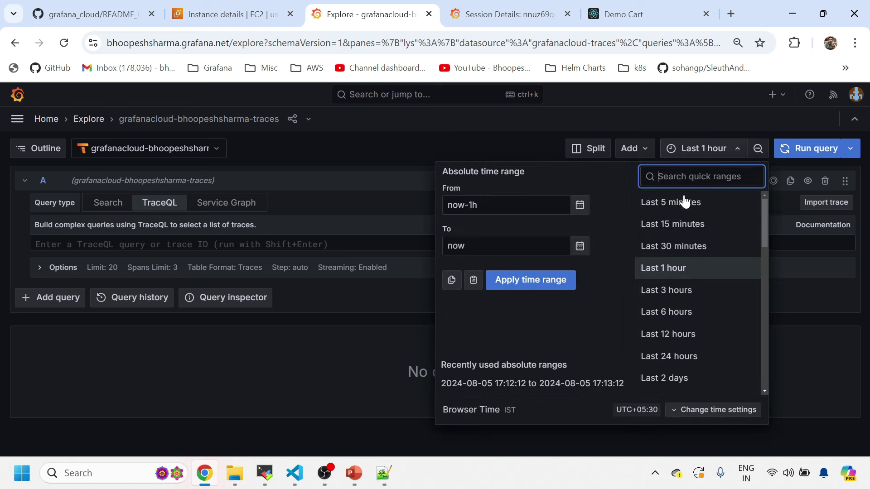
click(684, 246)
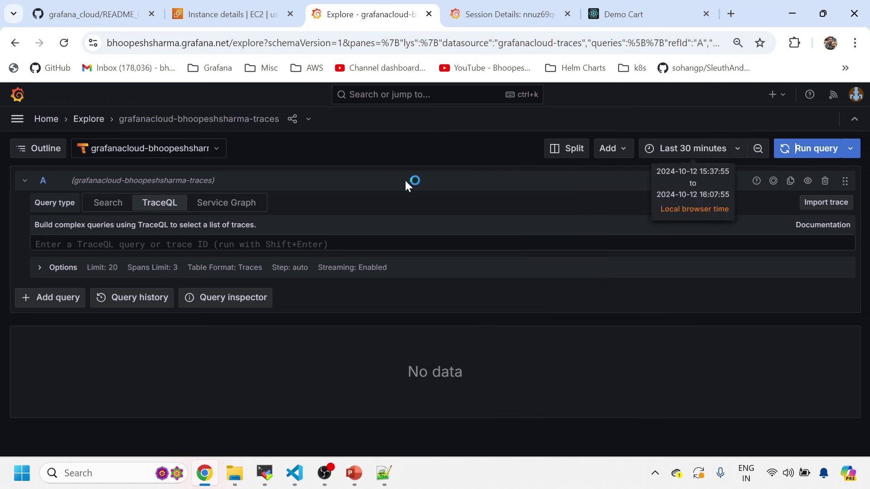
click(108, 202)
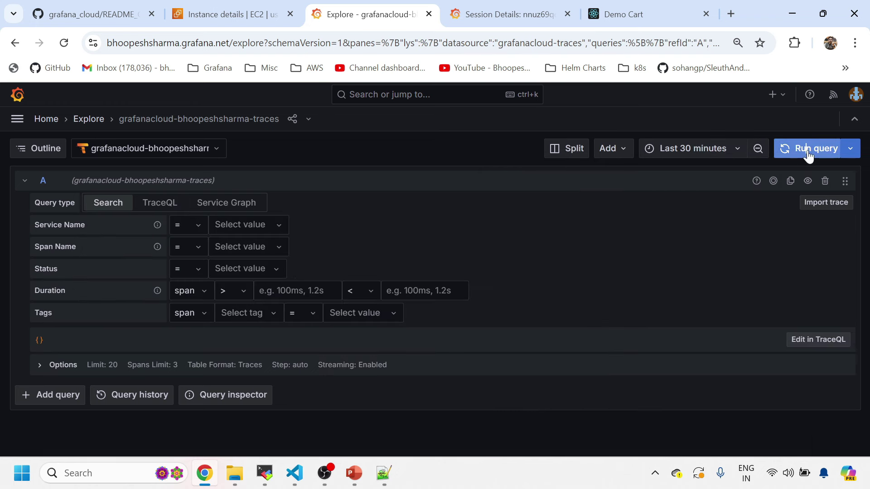
scroll(349, 341, down, 2)
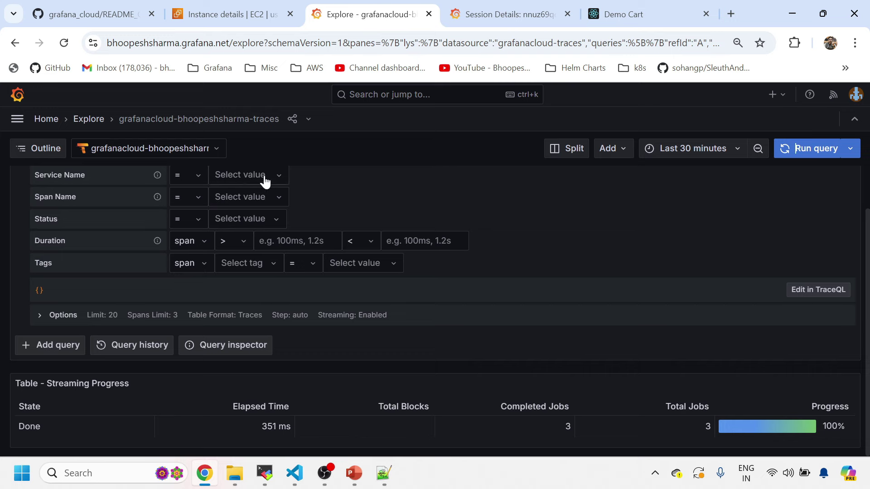
Open the frontend app's overview in Frontend Observability and review its sessions.
click(492, 15)
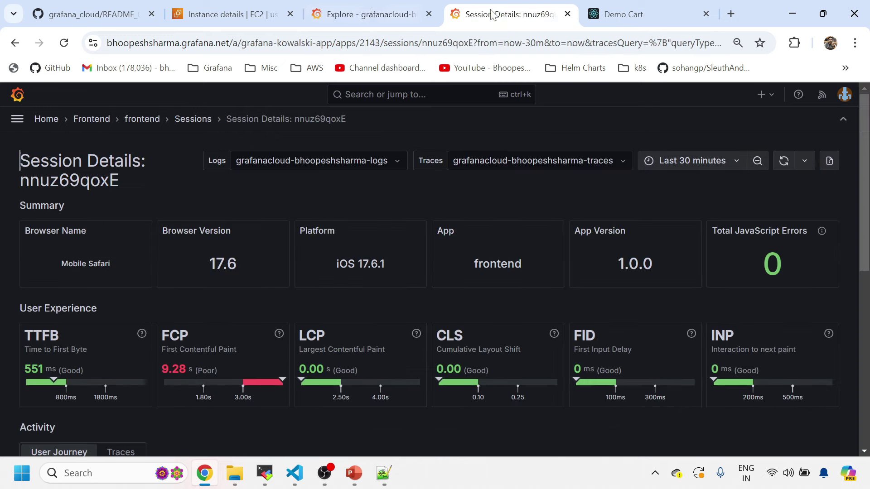
click(368, 14)
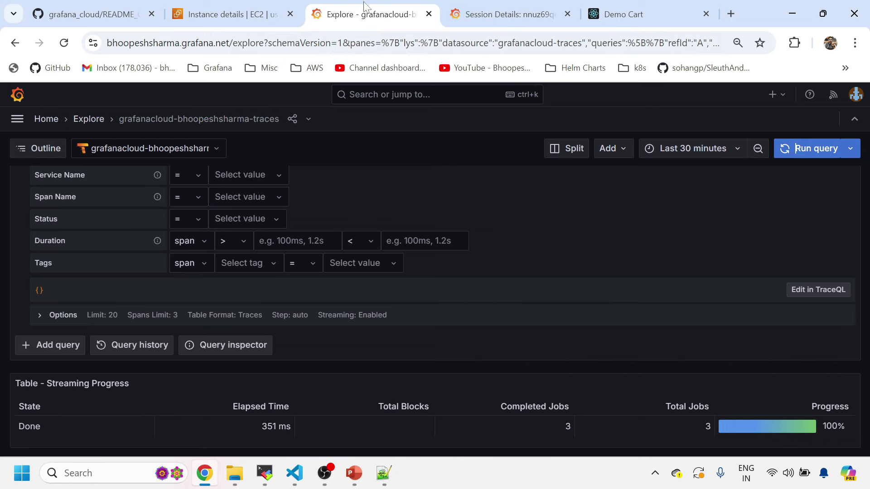
click(16, 121)
click(68, 343)
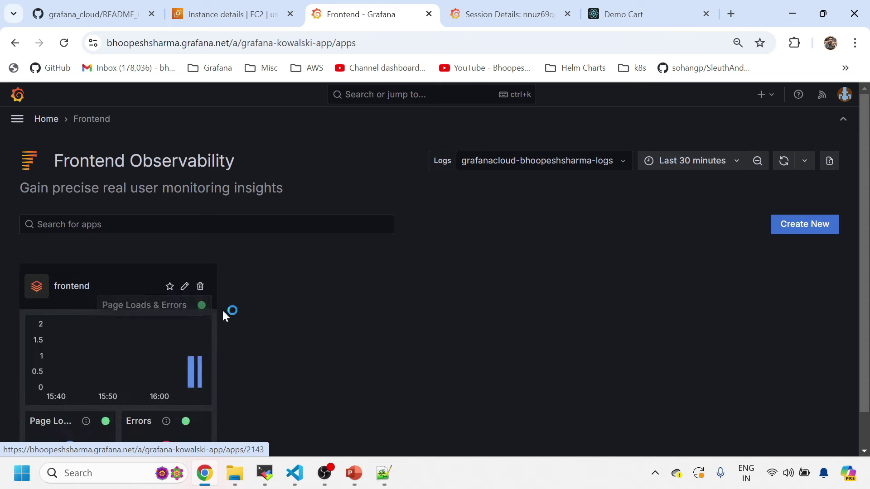
click(121, 286)
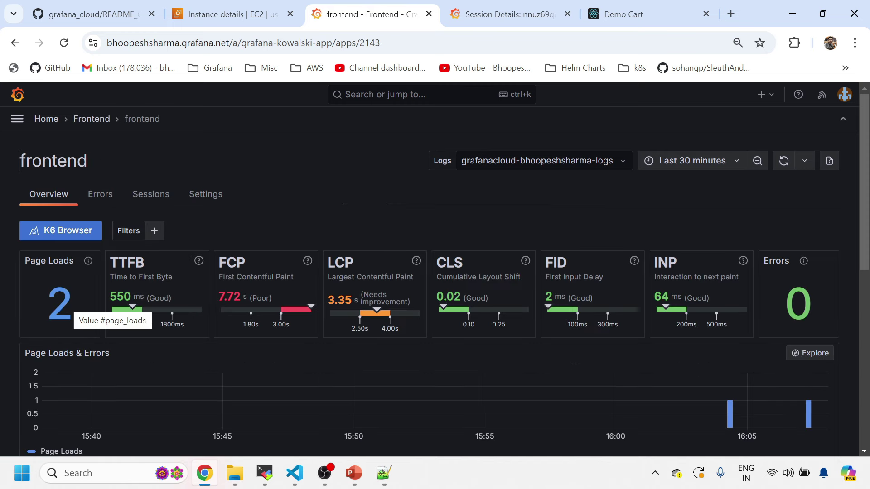
click(154, 195)
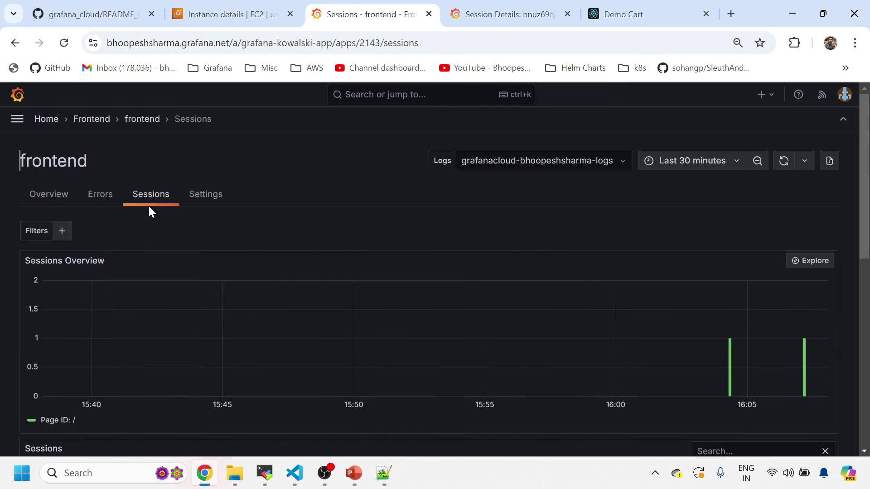
click(149, 207)
click(53, 201)
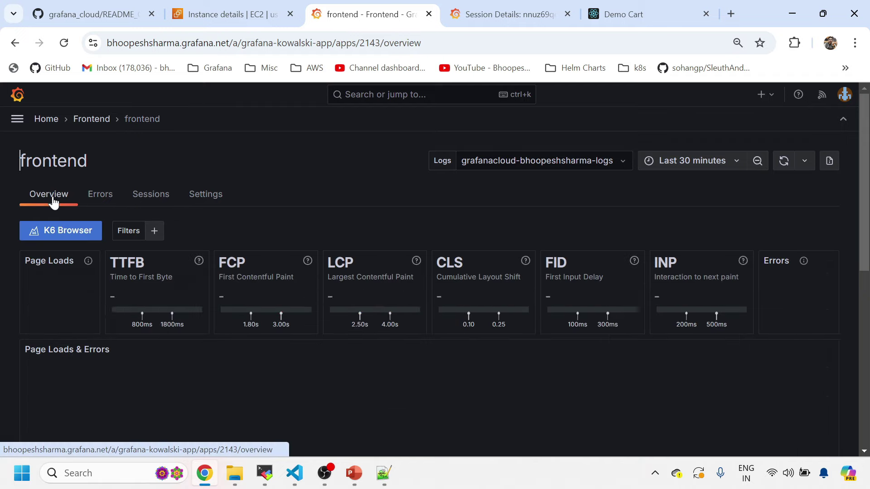
click(265, 474)
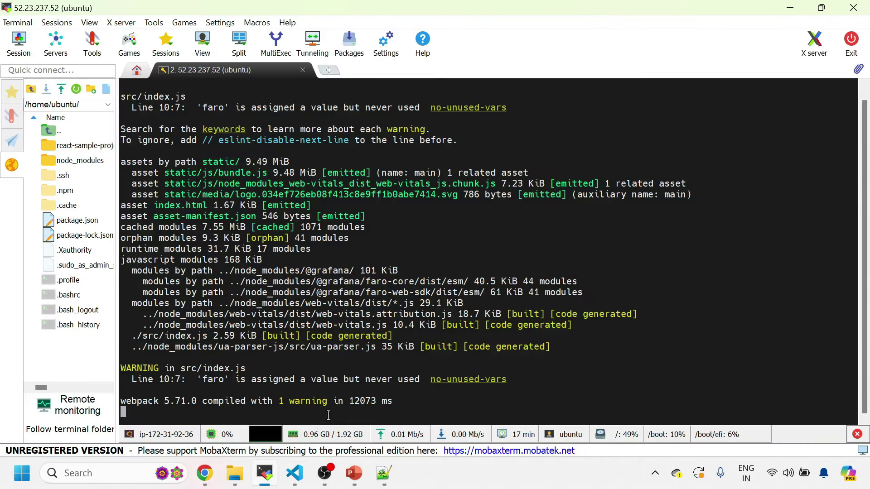
Stop the dev server and select the faro-web-tracing package name in the README.
key(ctrl+c)
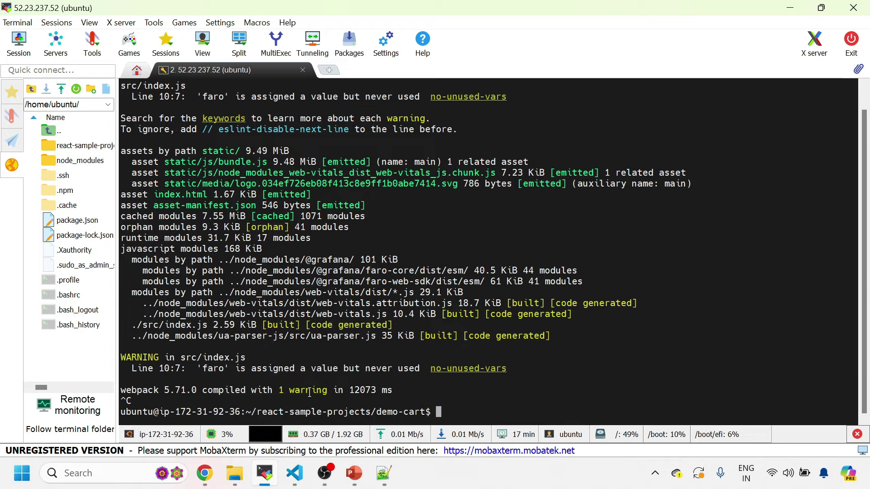
click(296, 476)
scroll(521, 253, down, 6)
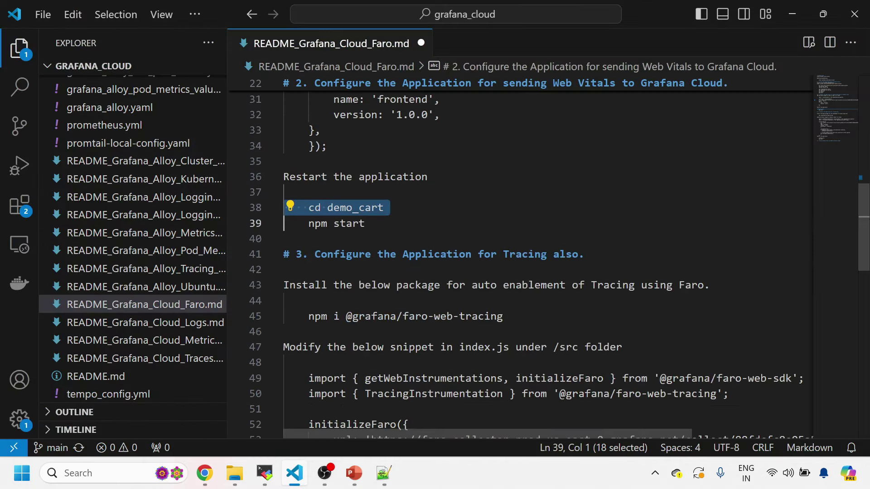
drag(402, 214, 503, 213)
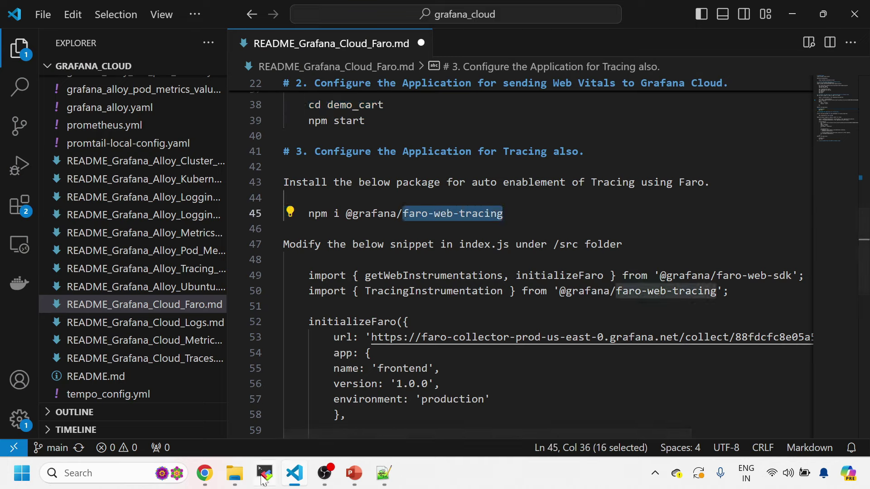
key(alt+Tab)
Move into src, list its files with ls -ltr, and open index.js in vi.
text(cd )
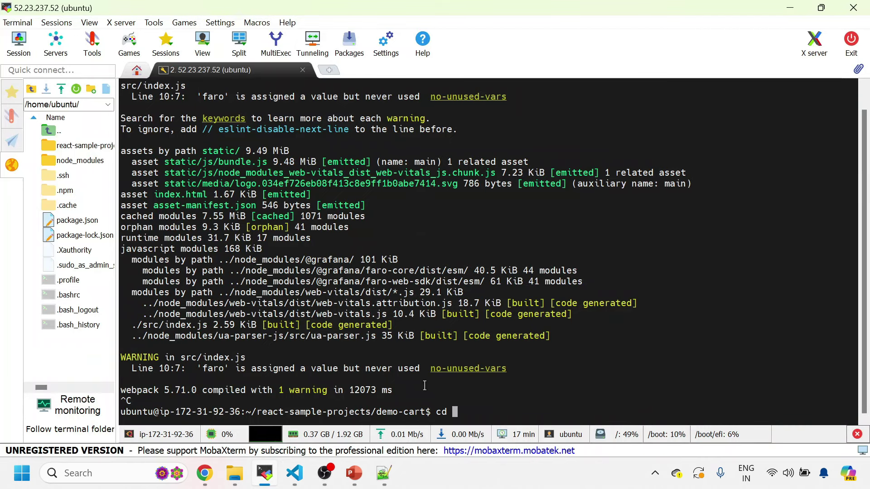
text(src/)
key(Return)
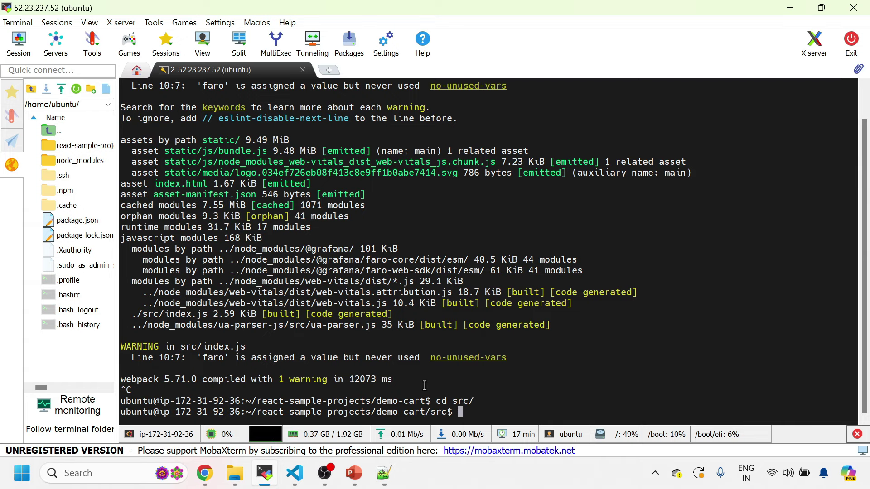
text(ls -ltr)
key(Return)
text(vi index.js)
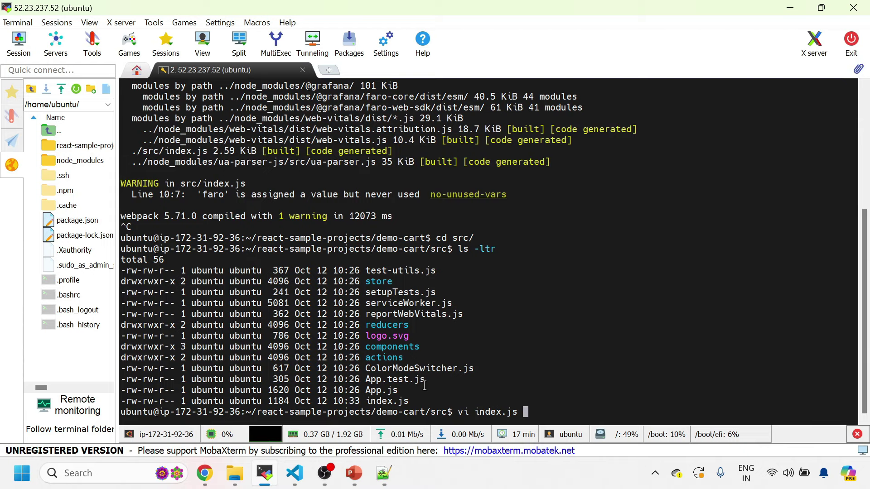
key(Return)
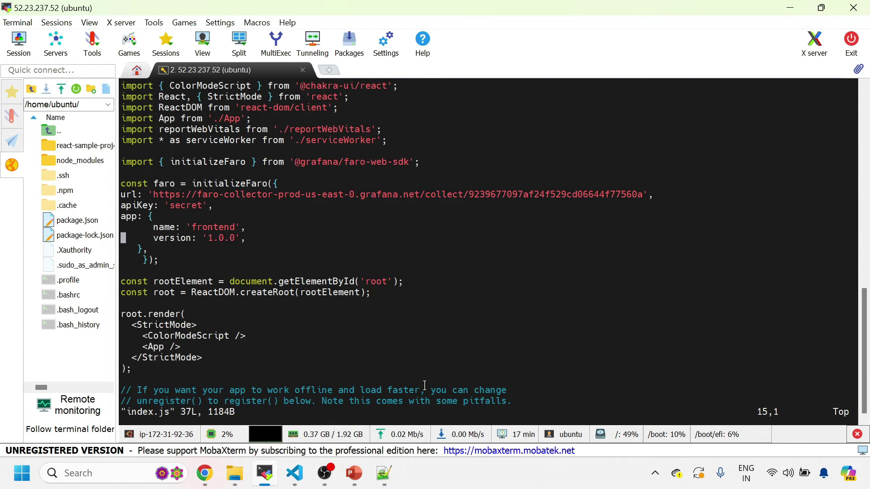
Insert a blank line below the faro-web-sdk import in index.js.
key(i)
key(Up)
key(Up)
key(Up)
key(Up)
key(Up)
key(Up)
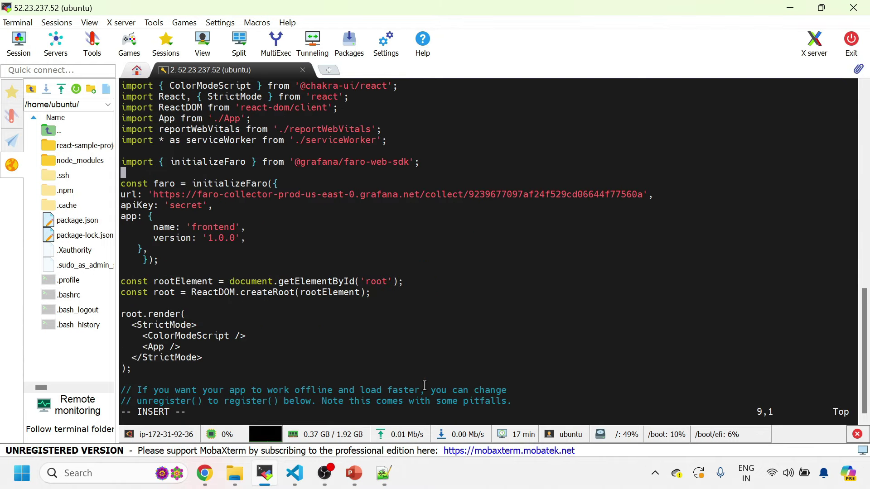
key(Return)
key(Up)
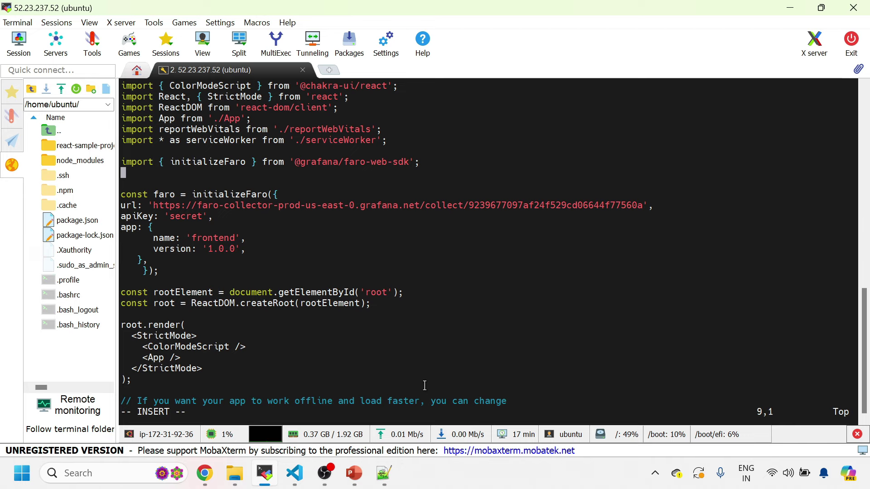
key(alt+Tab)
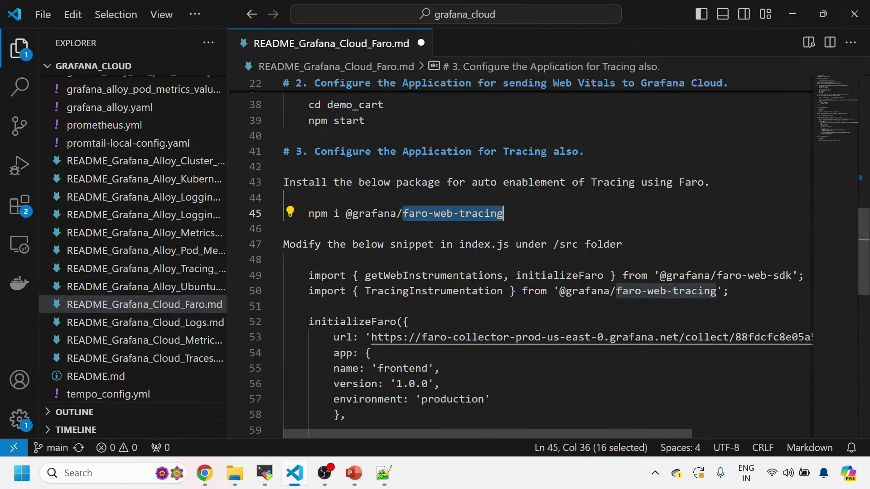
Paste the README's two tracing import lines into index.js and delete the duplicate initializeFaro import.
drag(729, 291, 283, 276)
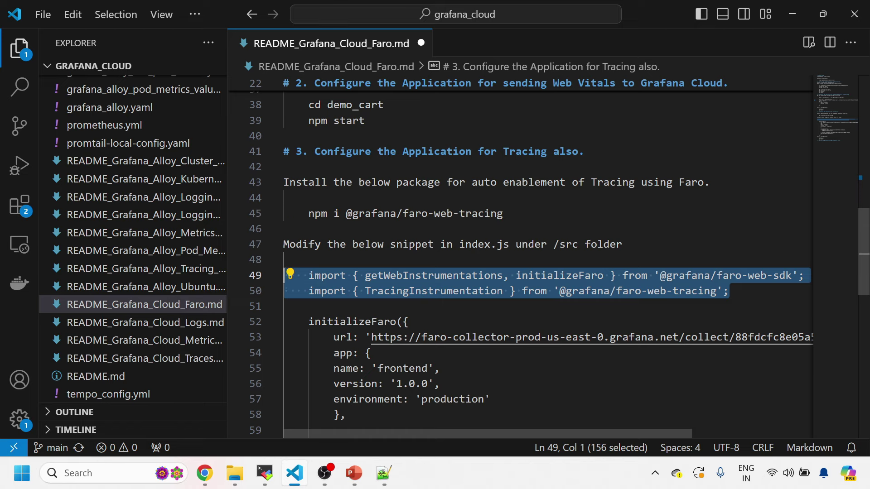
key(alt+Tab)
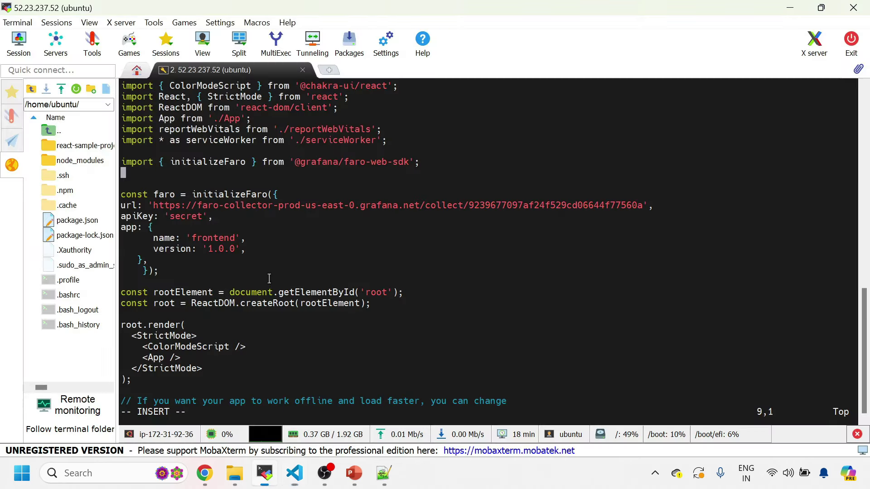
right_click(213, 179)
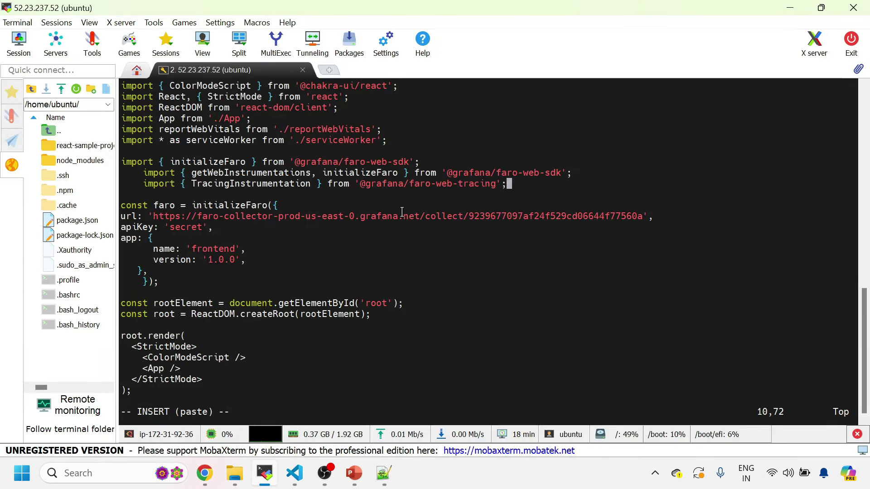
key(Up)
key(Up)
key(Escape)
key(d)
key(d)
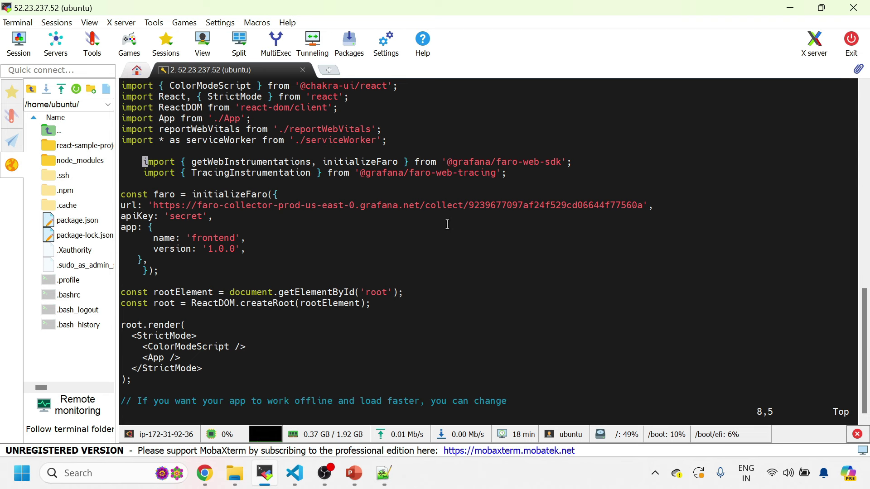
Strip the leading spaces from both Faro import lines.
key(Left)
key(i)
key(BackSpace)
key(BackSpace)
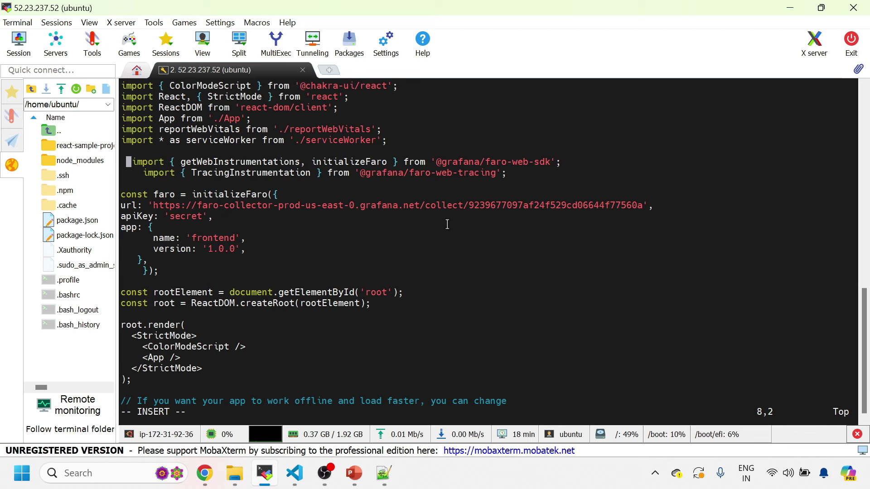
key(BackSpace)
key(Delete)
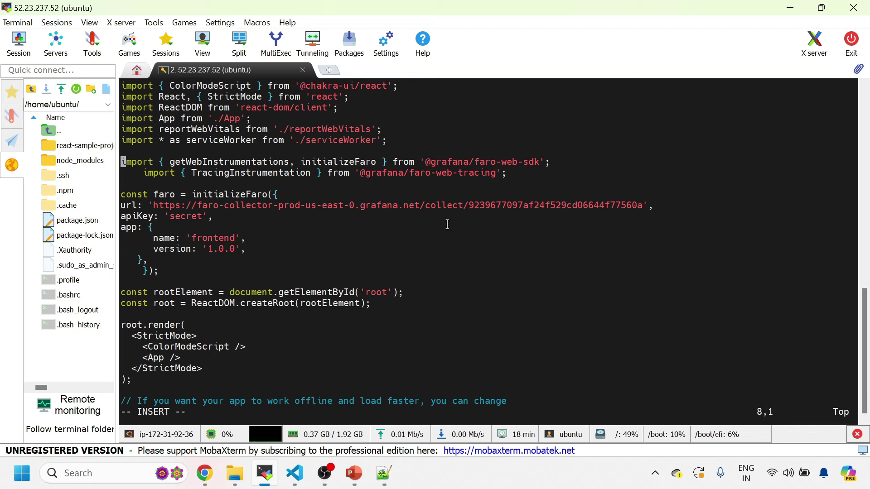
key(Down)
key(Delete)
key(Delete)
key(Delete)
key(Delete)
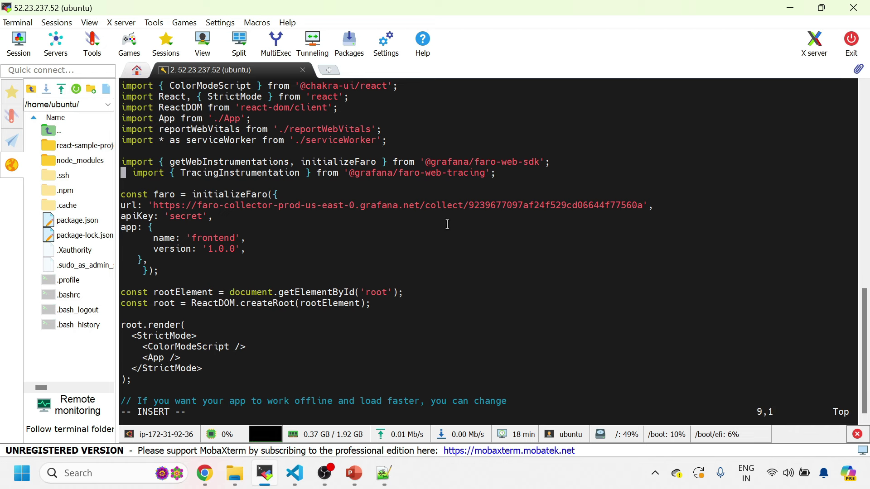
key(Down)
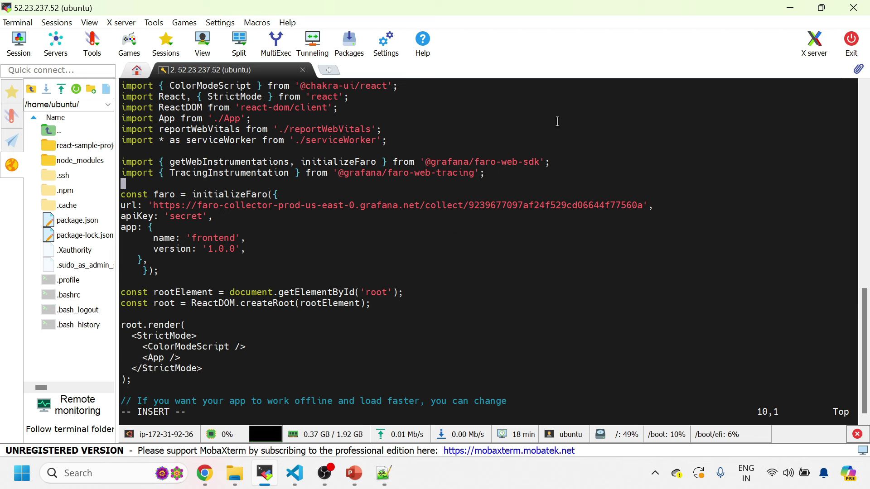
Highlight getWebInstrumentations, TracingInstrumentation and the Faro package path in the imports.
drag(219, 162, 339, 163)
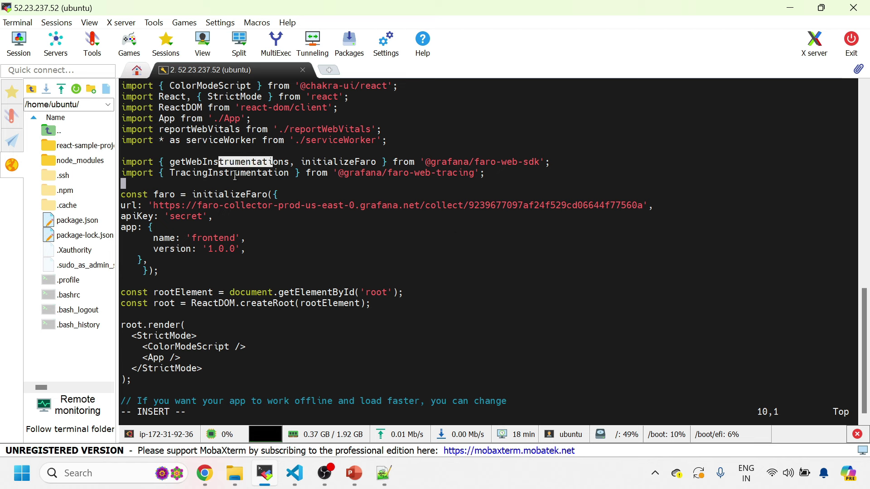
drag(180, 173, 285, 172)
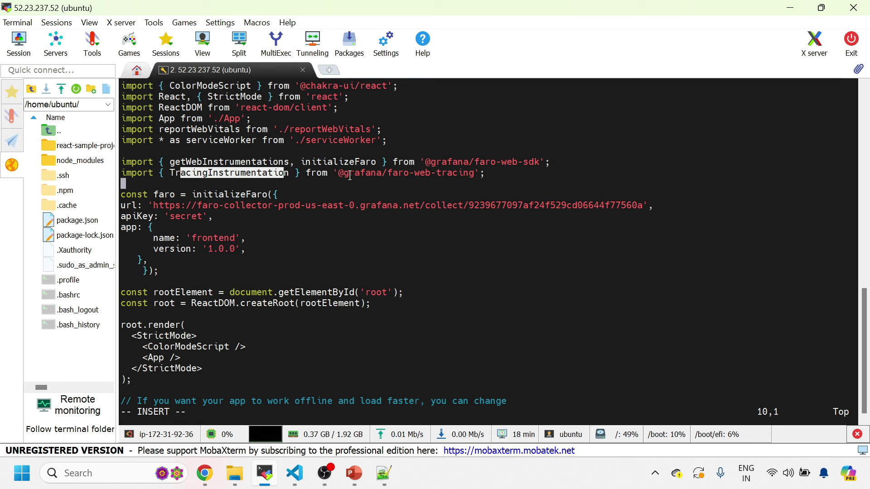
mouse_move(387, 173)
mouse_down()
mouse_move(462, 177)
mouse_move(498, 163)
mouse_move(540, 171)
mouse_move(538, 163)
mouse_up()
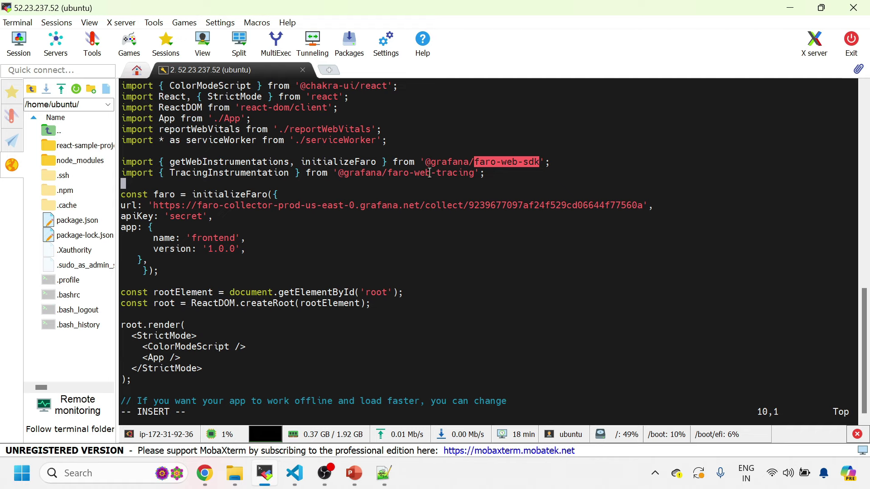
key(alt+Tab)
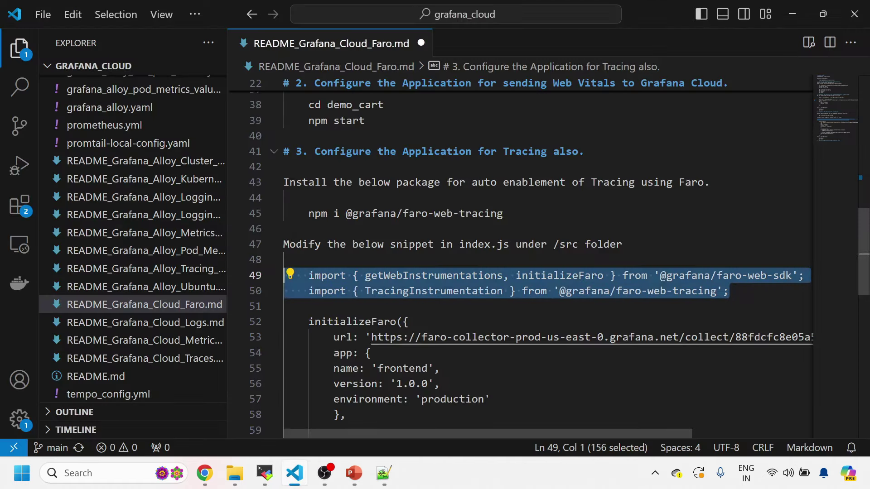
Replace the collector URL on README line 53 with the app's own URL from Notepad++.
scroll(521, 263, down, 4)
scroll(521, 262, down, 2)
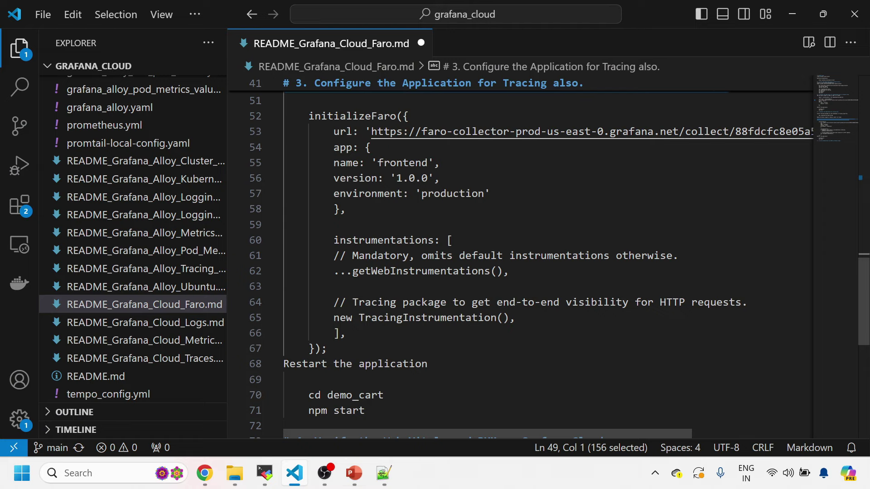
key(alt+Tab)
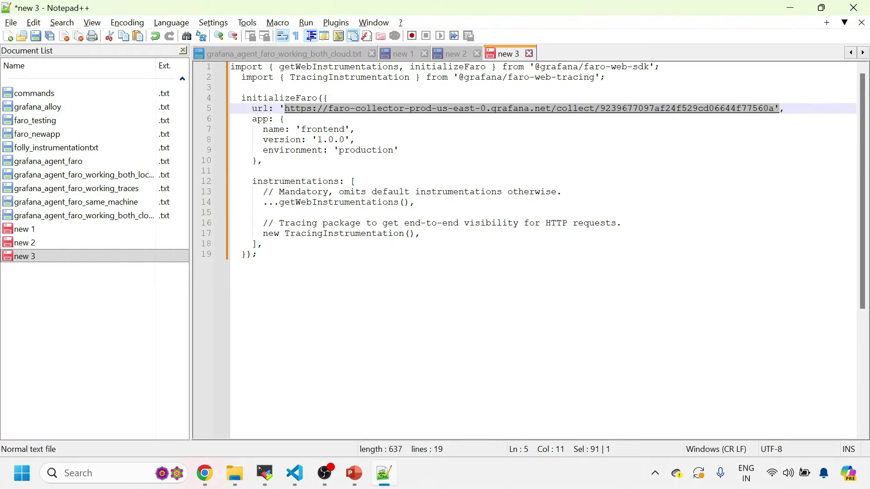
key(alt+Tab)
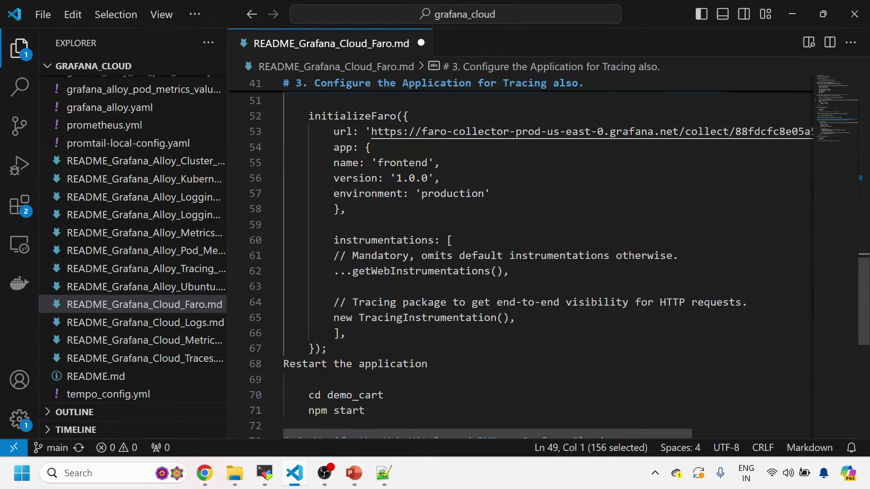
drag(372, 132, 802, 132)
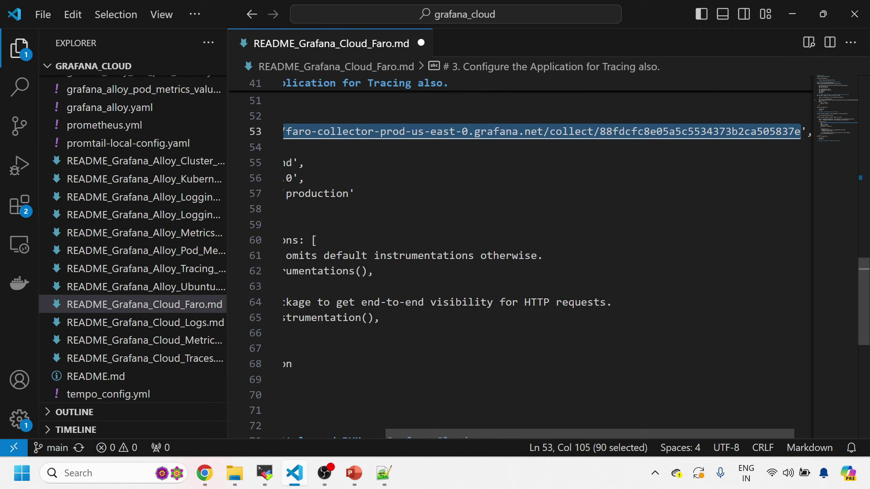
key(BackSpace)
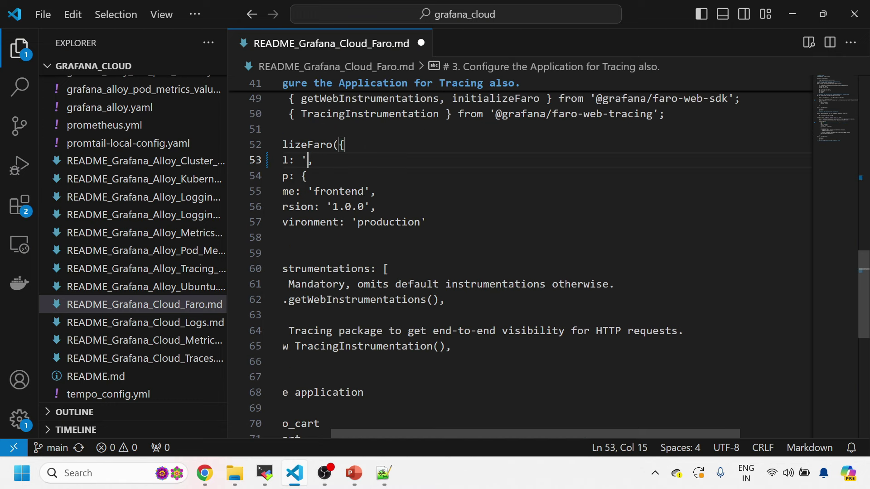
key(ctrl+v)
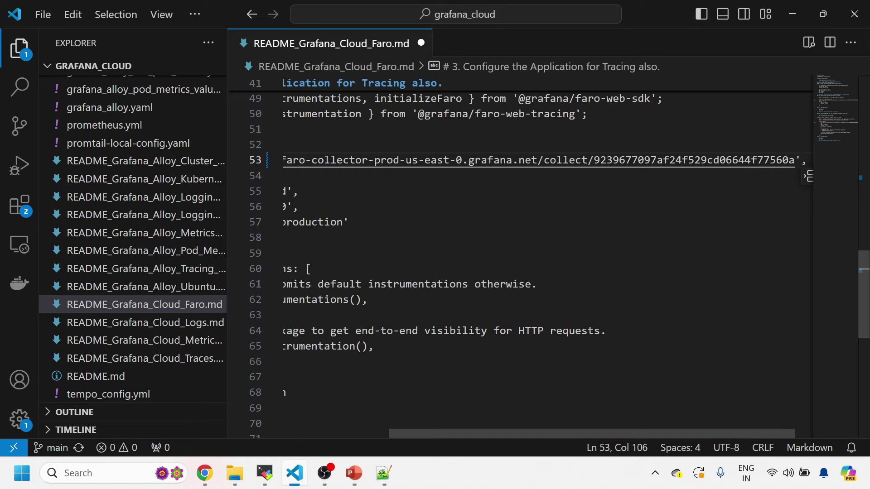
drag(537, 432, 271, 431)
Copy the initializeFaro configuration block from the README.
drag(334, 393, 223, 154)
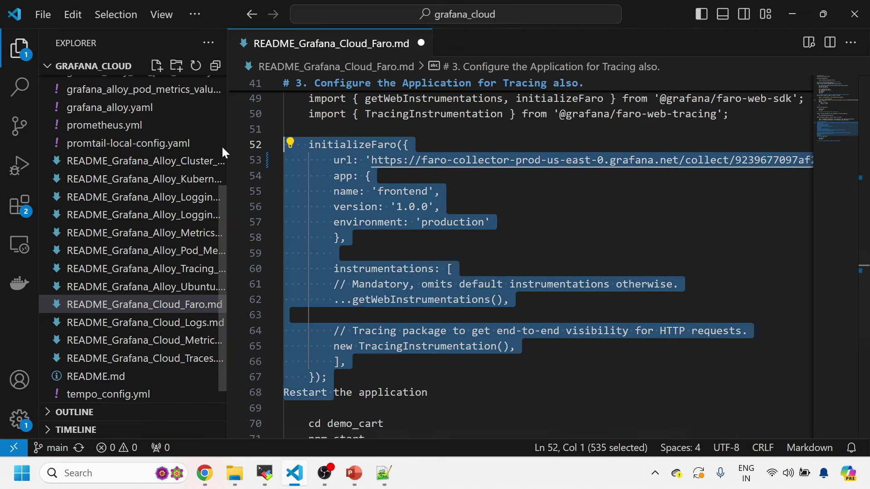
key(alt+Tab)
key(alt+Tab)
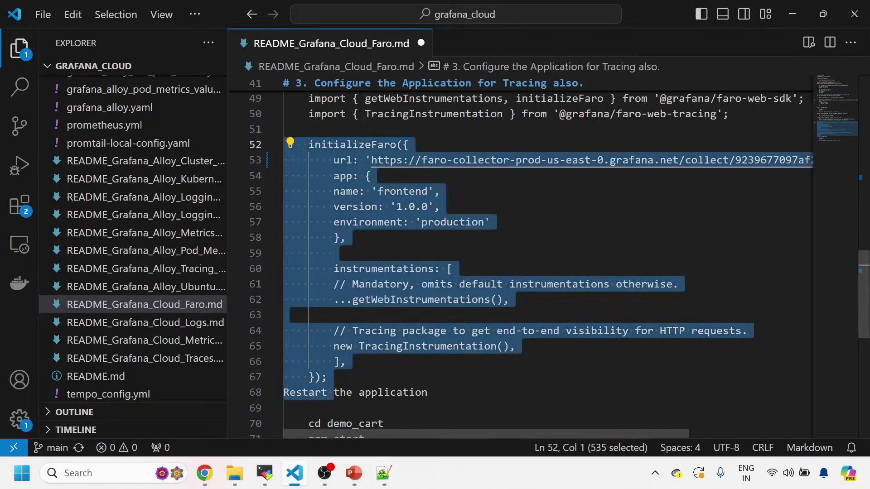
drag(327, 377, 239, 144)
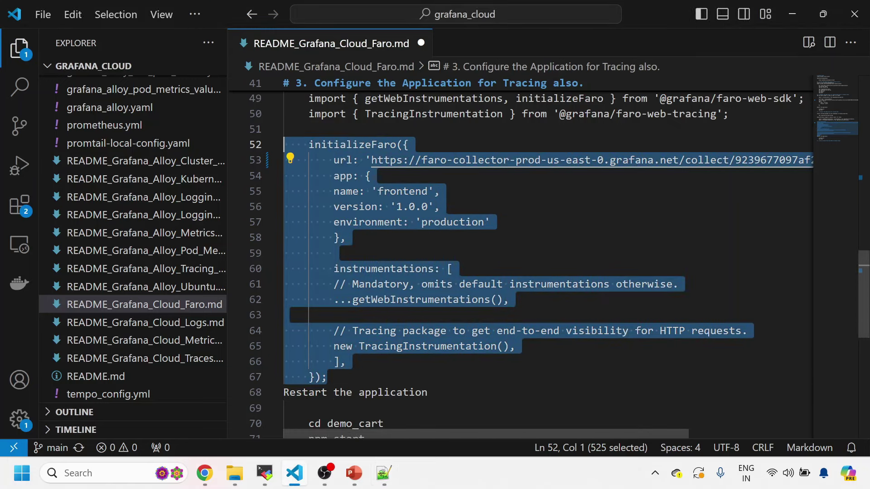
key(alt+Tab)
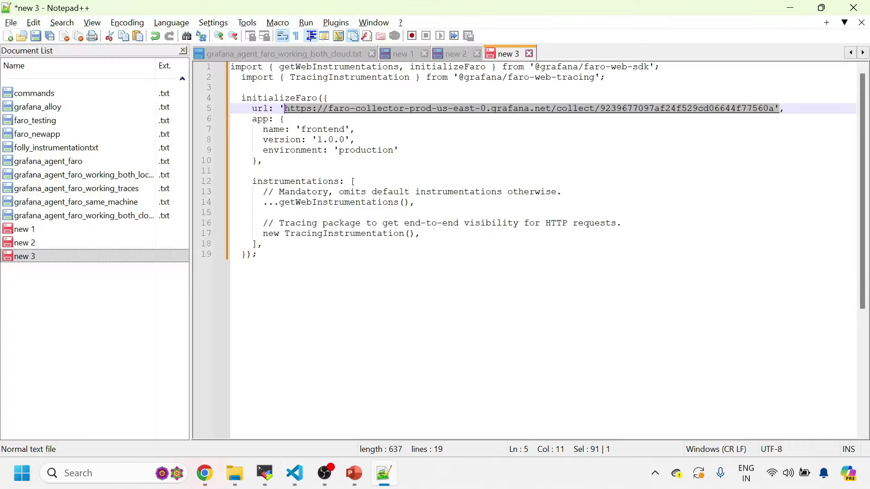
key(alt+Tab)
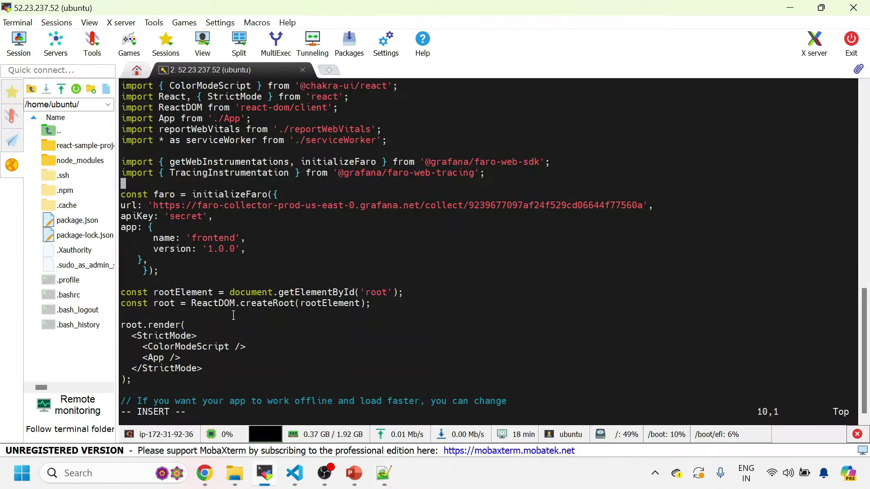
Delete the old const faro block with its apiKey in vi, leaving a blank line.
key(Down)
key(Escape)
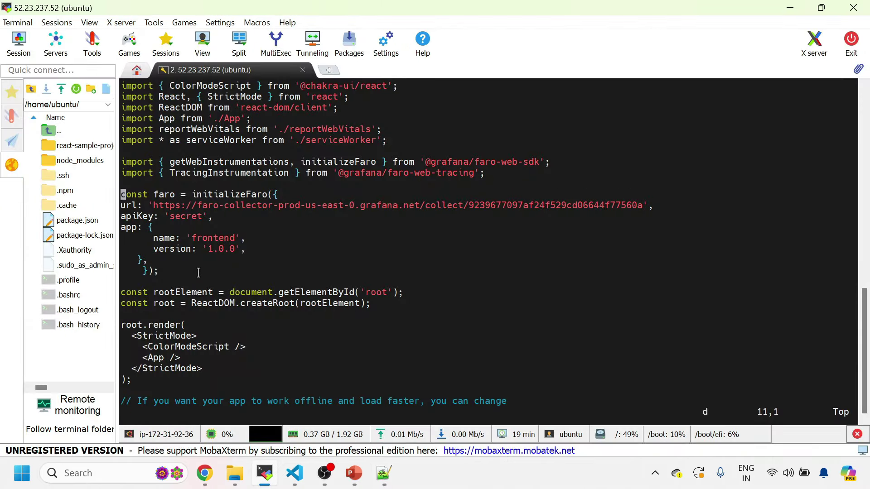
key(d)
key(d)
key(d)
key(d)
key(d)
key(d)
key(d)
key(d)
key(d)
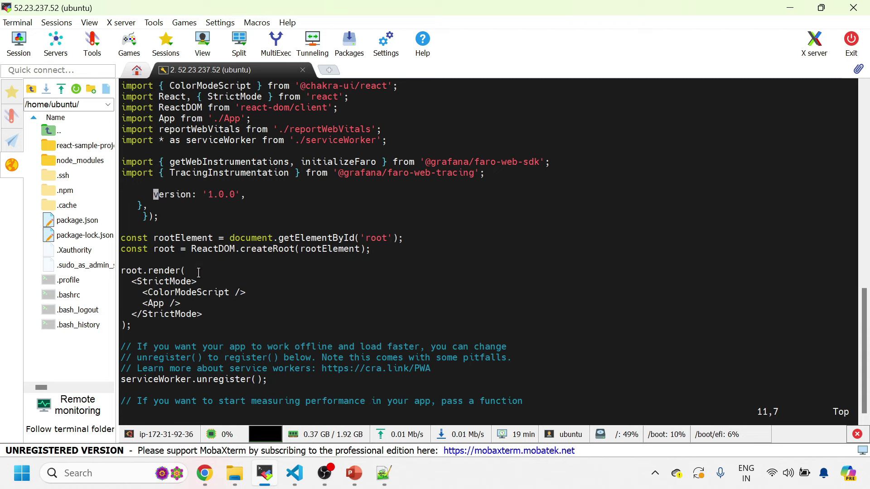
key(d)
key(d)
key(d)
key(d)
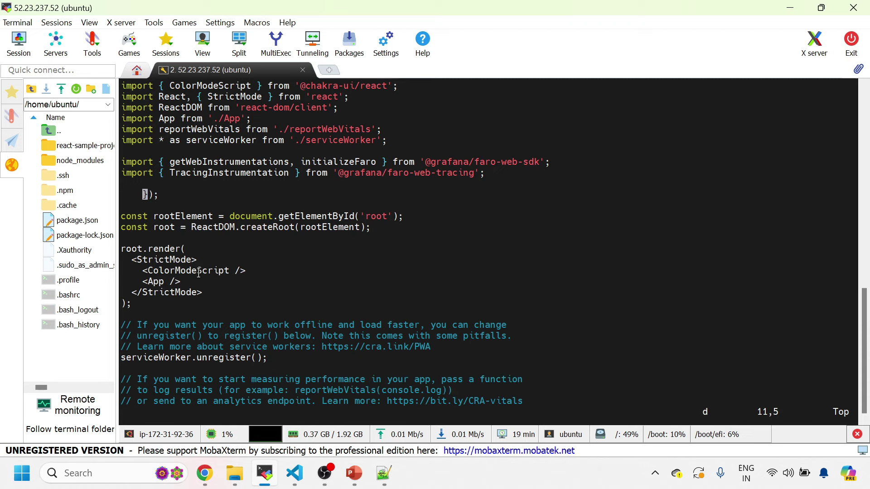
key(d)
key(i)
key(Return)
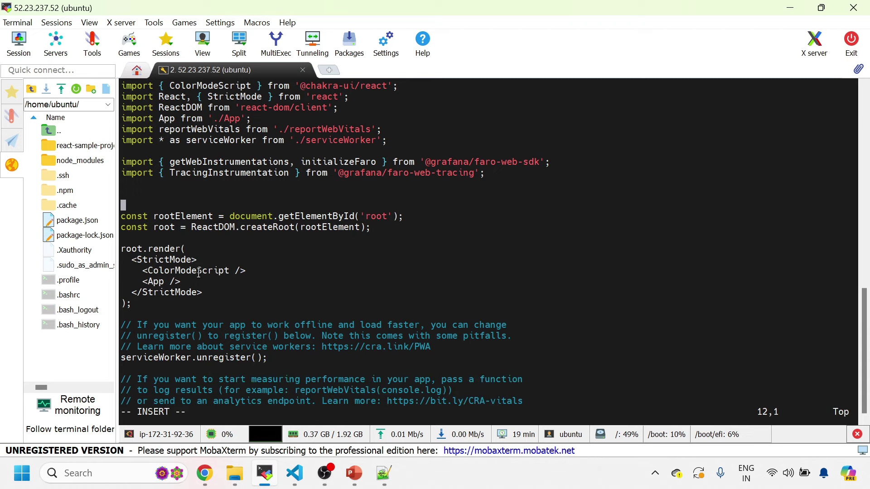
key(alt+Tab)
key(alt+Tab)
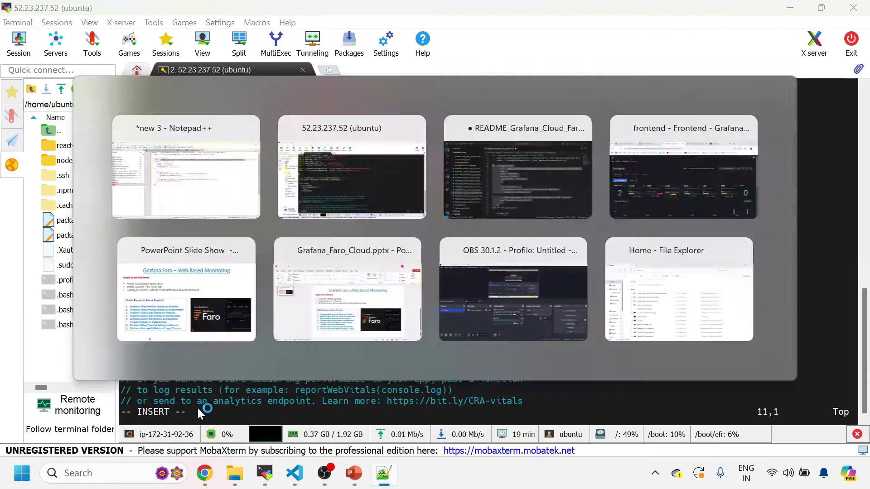
Paste the new initializeFaro block with TracingInstrumentation into index.js.
click(290, 469)
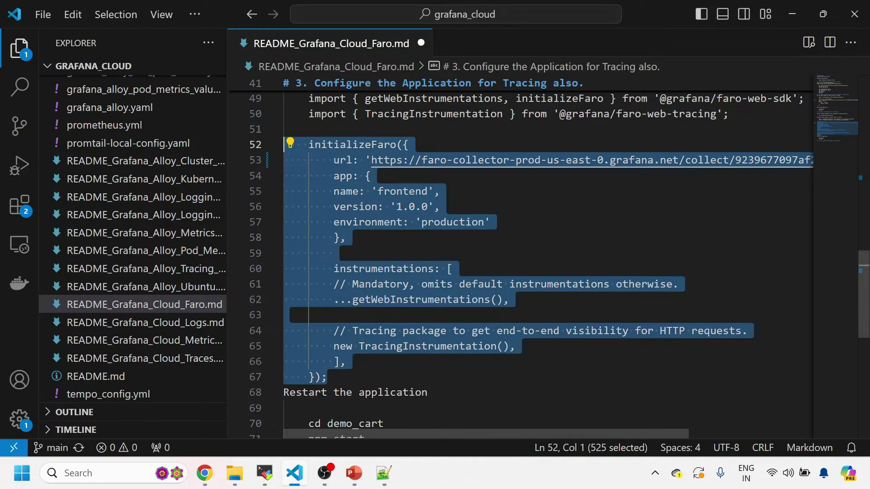
key(alt+Tab)
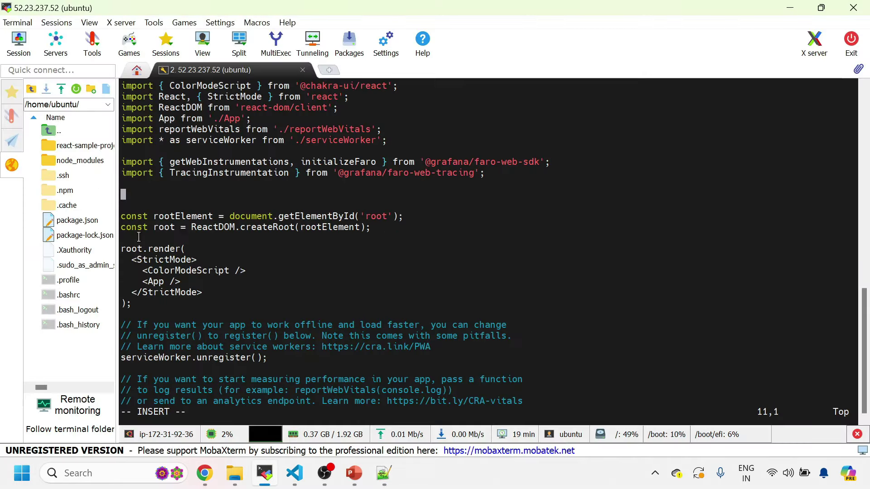
right_click(129, 195)
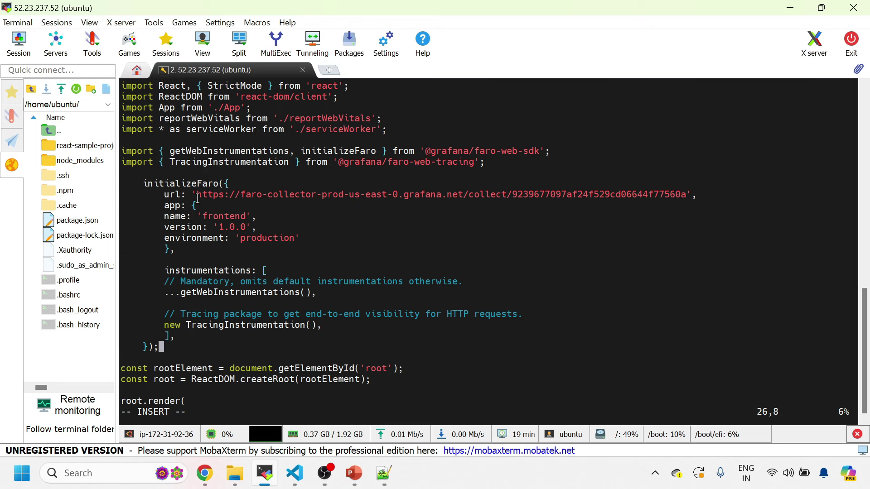
key(Escape)
Save index.js with :wq and return to the demo-cart folder with cd ..
text(:wq!)
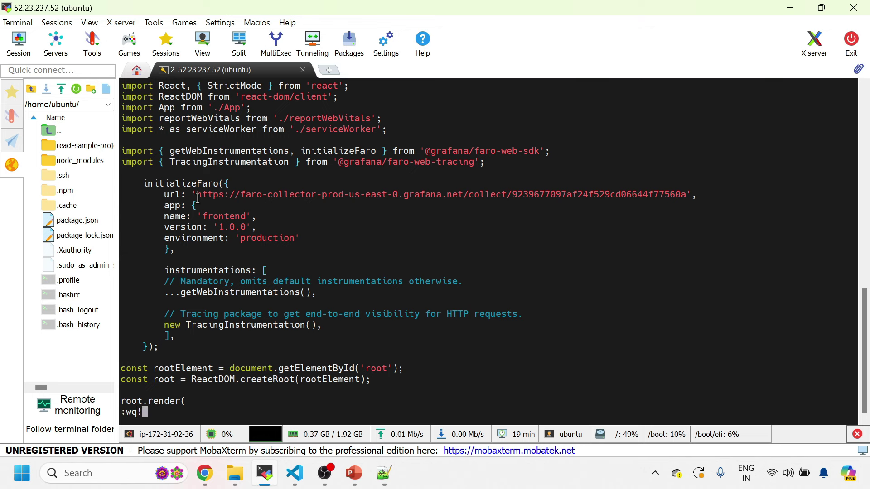
key(Return)
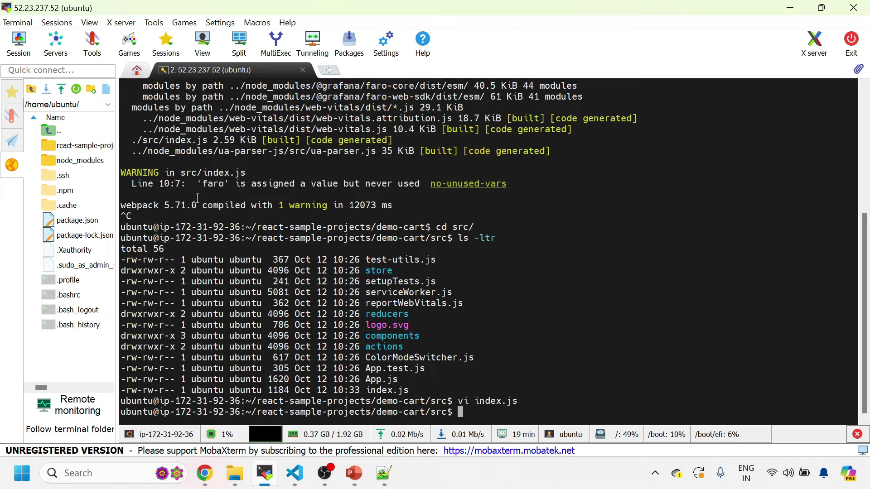
text(cd ..)
key(Return)
key(alt+Tab)
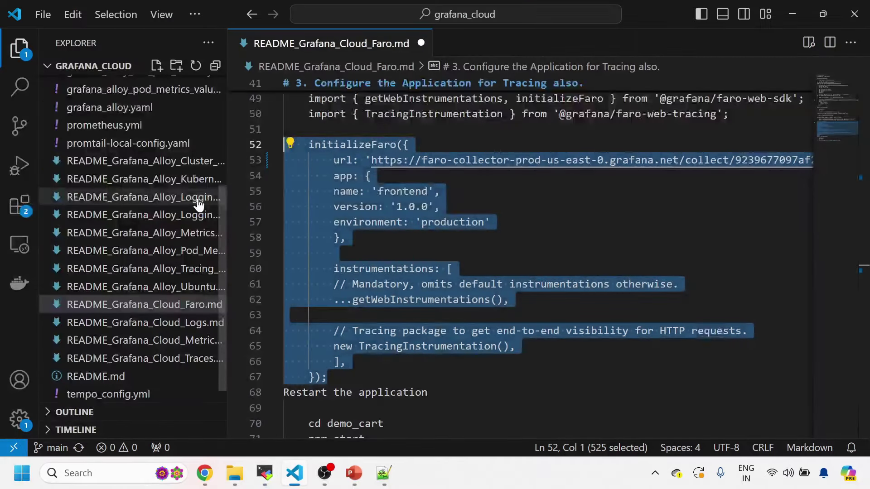
scroll(521, 254, up, 2)
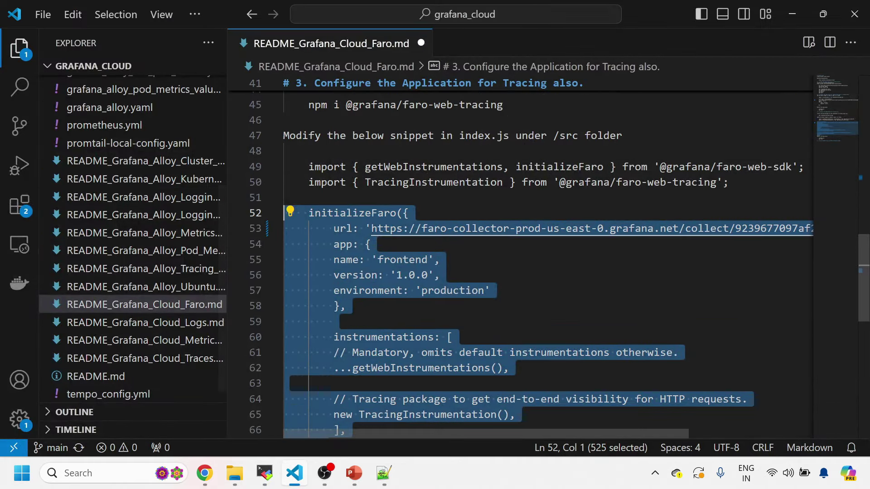
triple_click(371, 105)
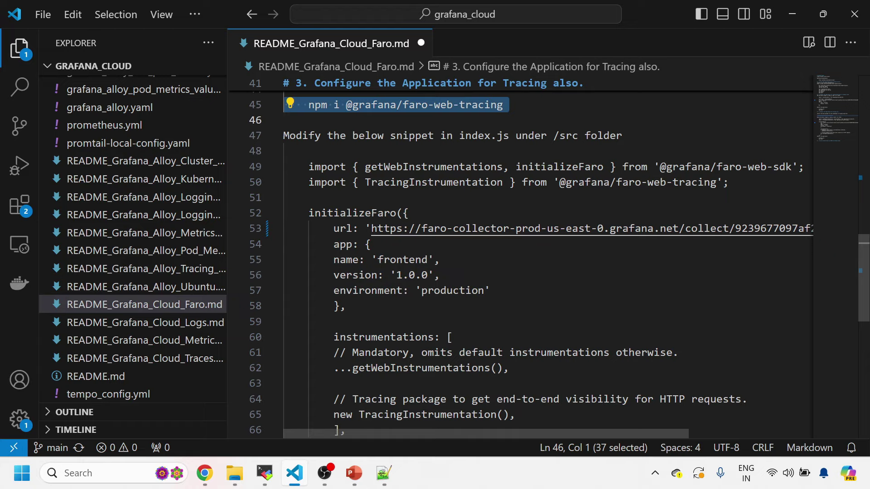
key(ctrl+c)
key(alt+Tab)
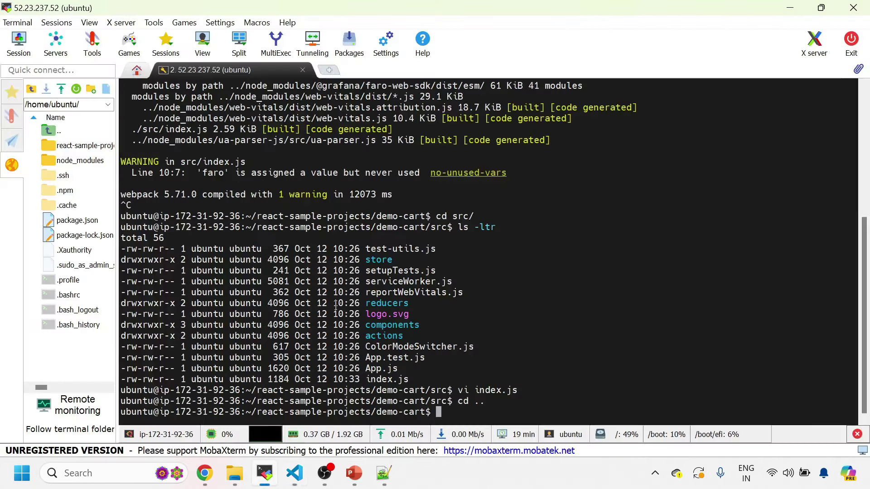
right_click(443, 308)
key(Return)
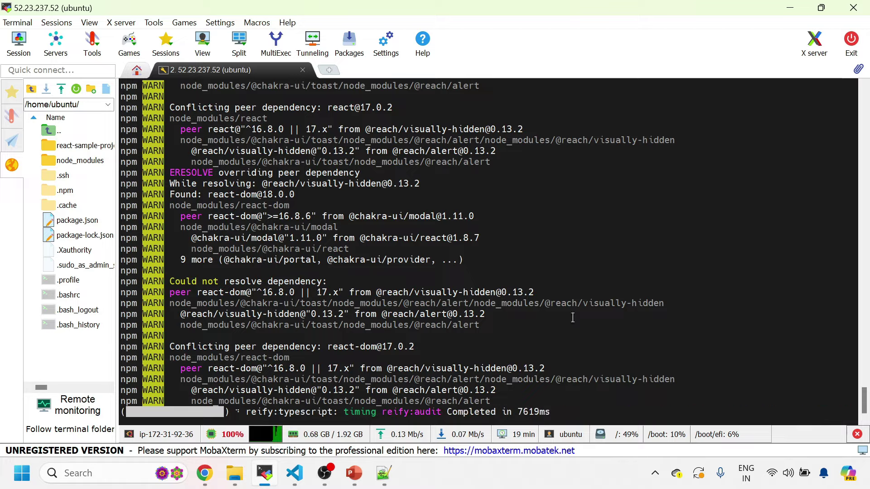
Once the tracing install finishes, copy npm start from the README and run it in the terminal.
click(295, 473)
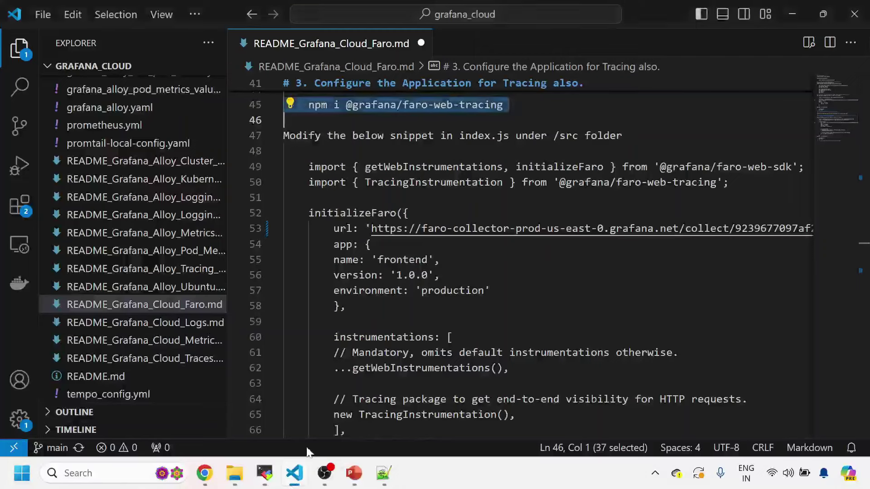
scroll(521, 253, up, 2)
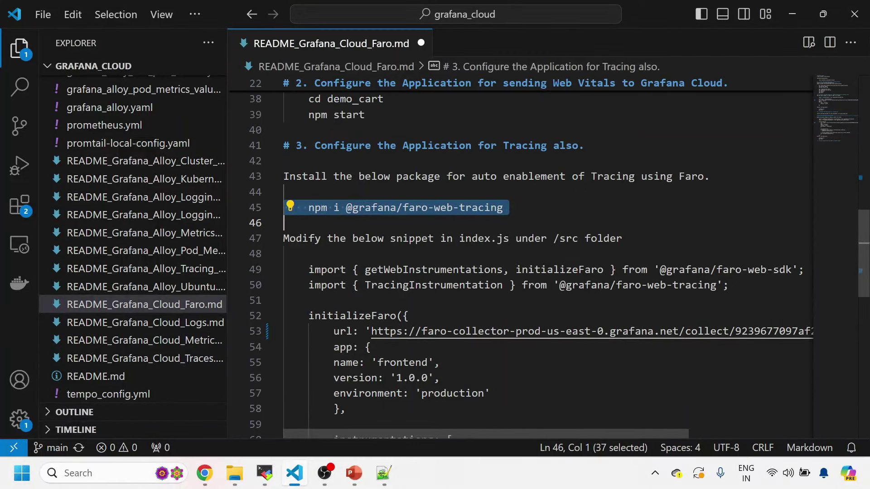
click(434, 208)
scroll(521, 254, down, 2)
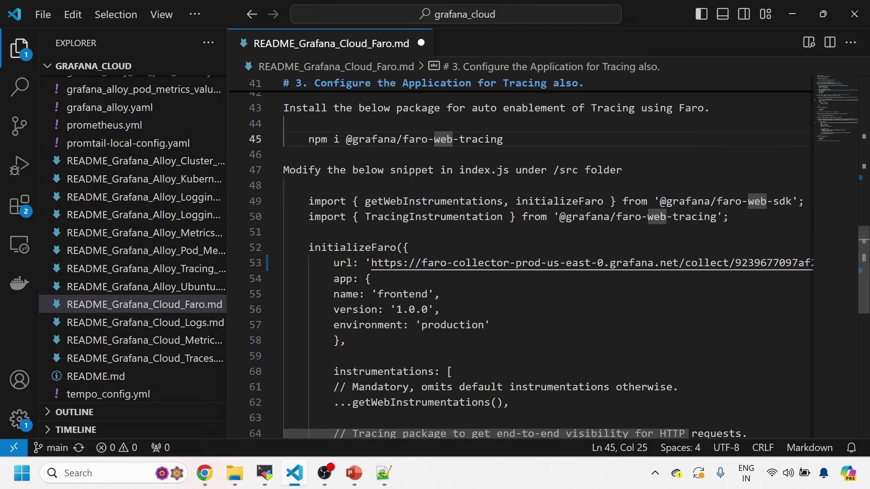
scroll(521, 254, down, 2)
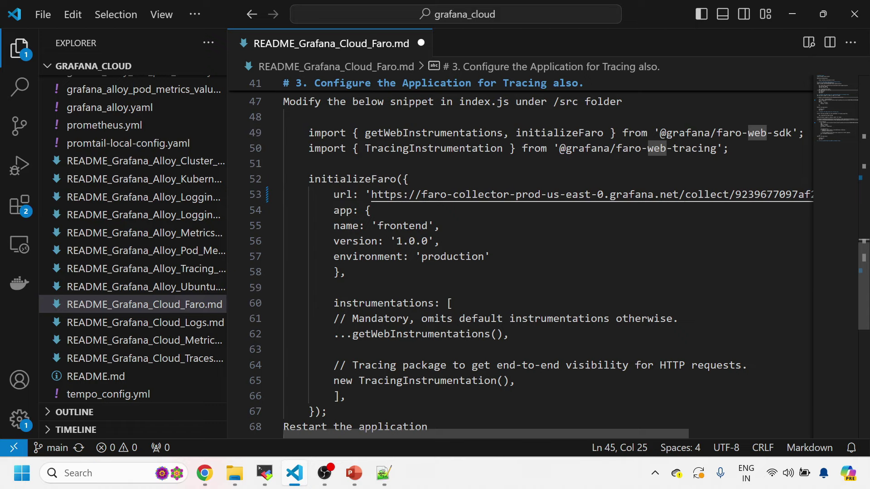
scroll(521, 253, down, 2)
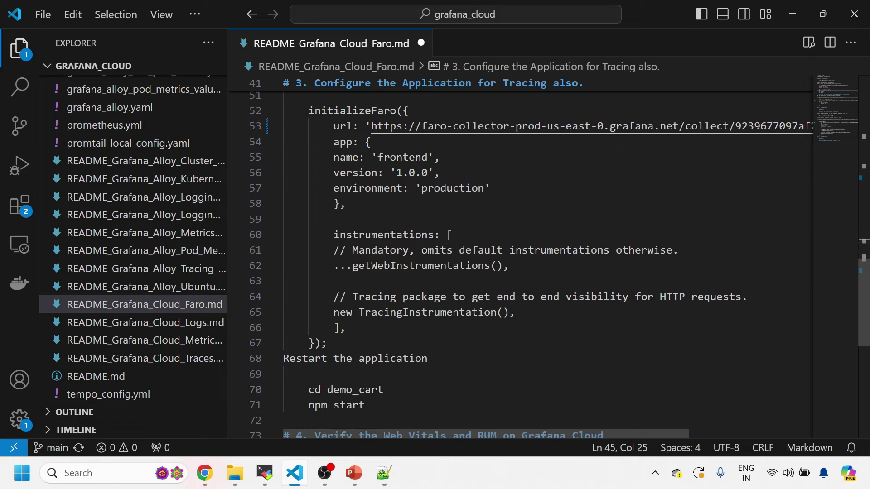
click(264, 473)
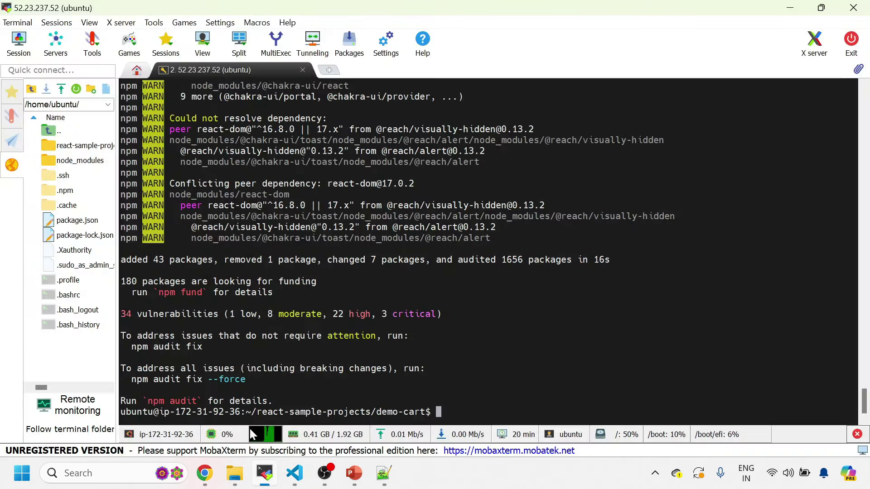
click(265, 473)
triple_click(348, 371)
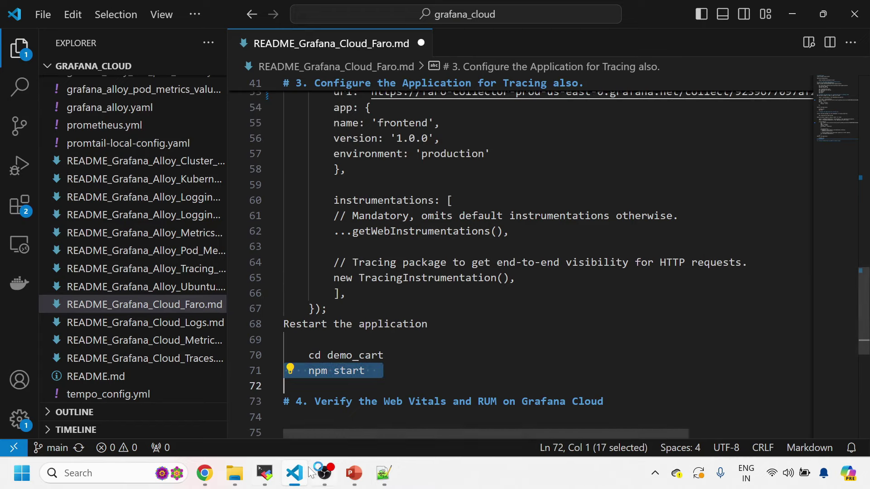
click(265, 473)
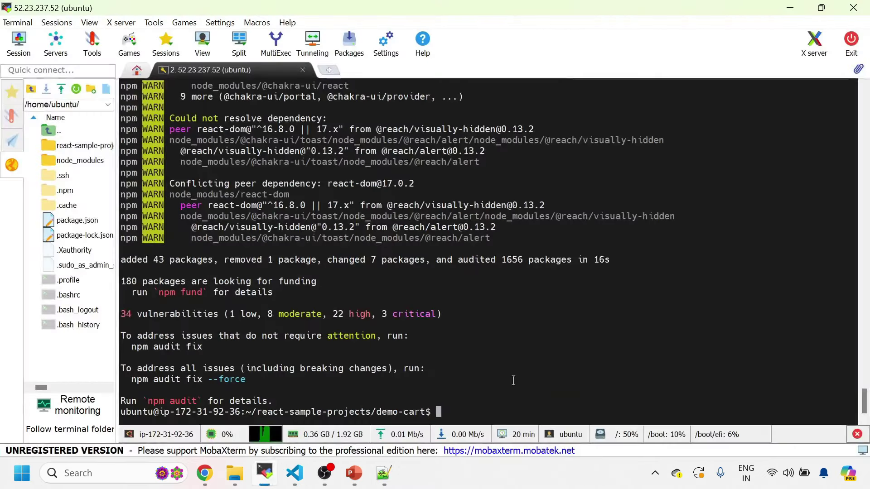
right_click(556, 342)
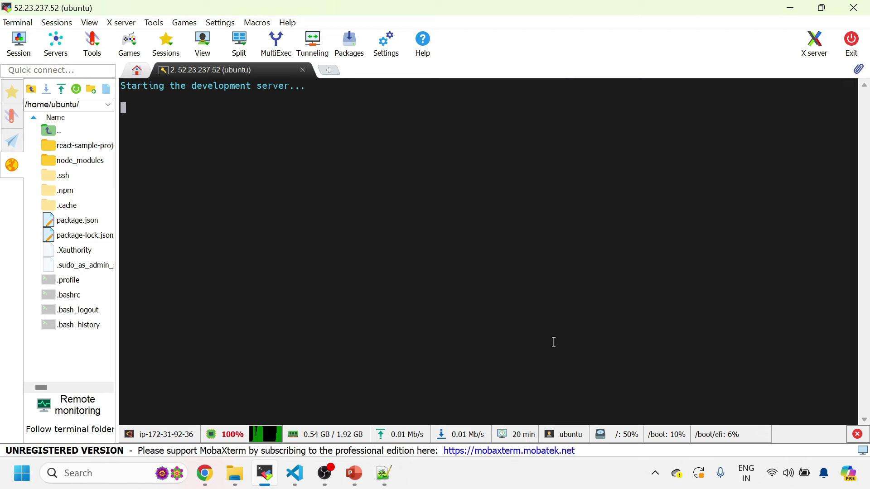
Reopen Demo Cart in a fresh browser tab at the site root.
mouse_move(212, 485)
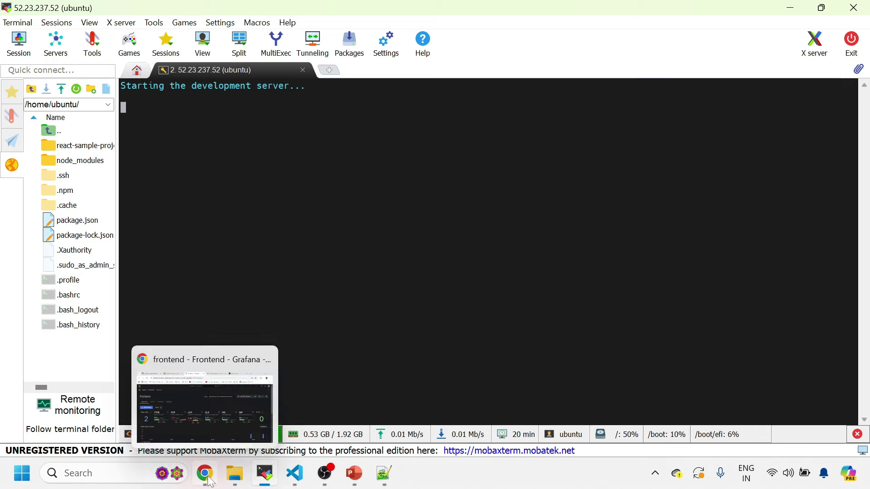
click(204, 390)
click(669, 11)
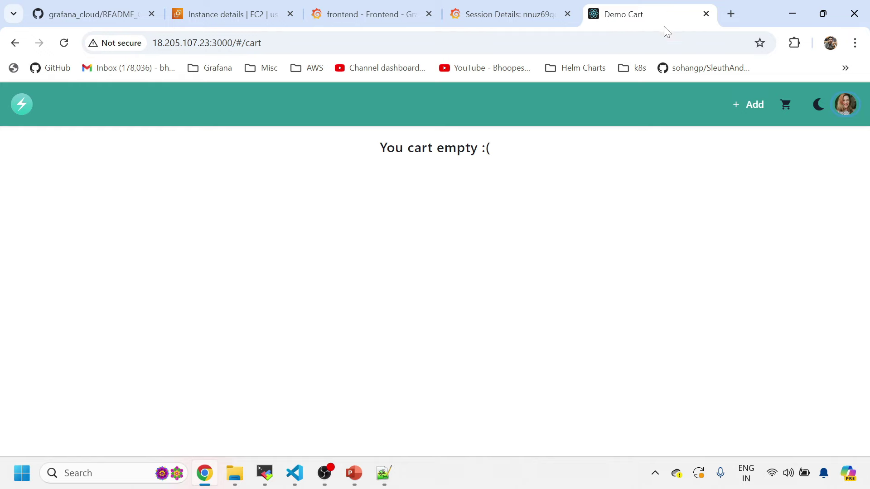
click(573, 43)
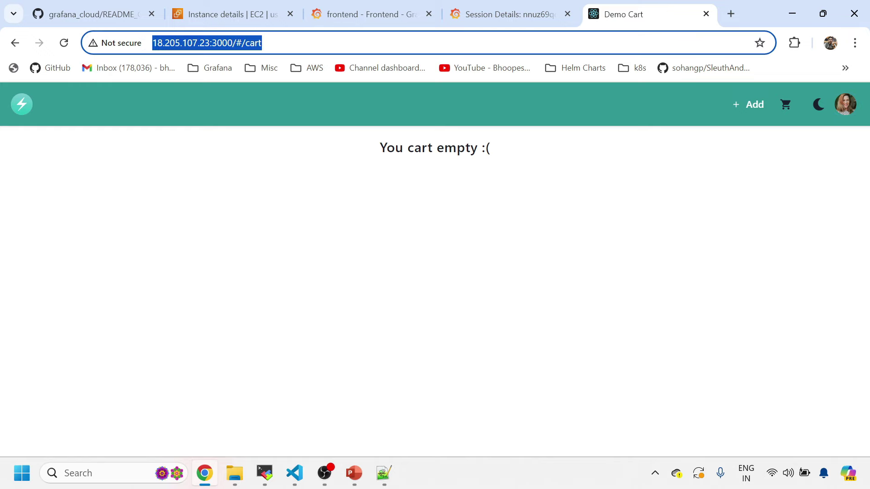
click(706, 14)
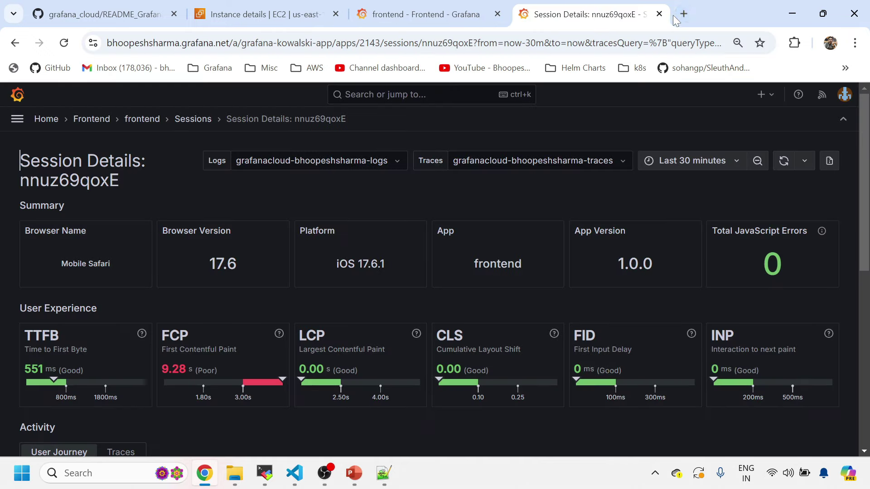
click(688, 9)
key(ctrl+v)
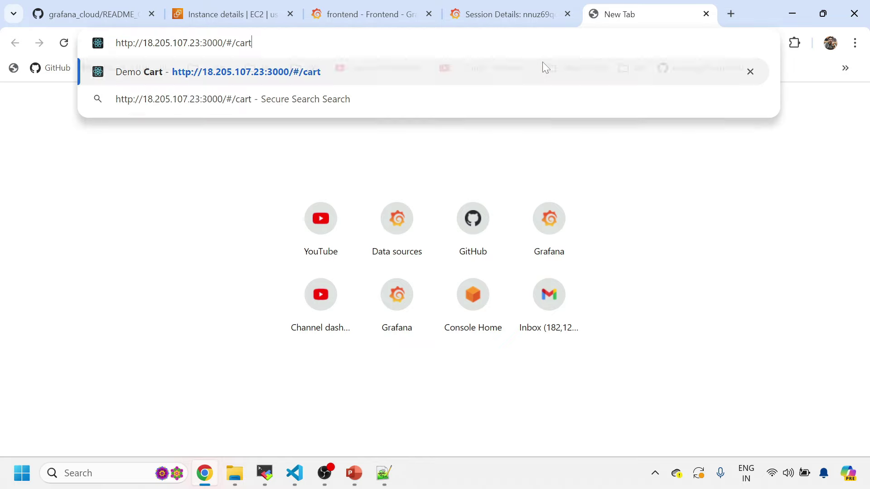
key(BackSpace)
key(BackSpace)
key(BackSpace)
key(BackSpace)
key(BackSpace)
key(BackSpace)
key(BackSpace)
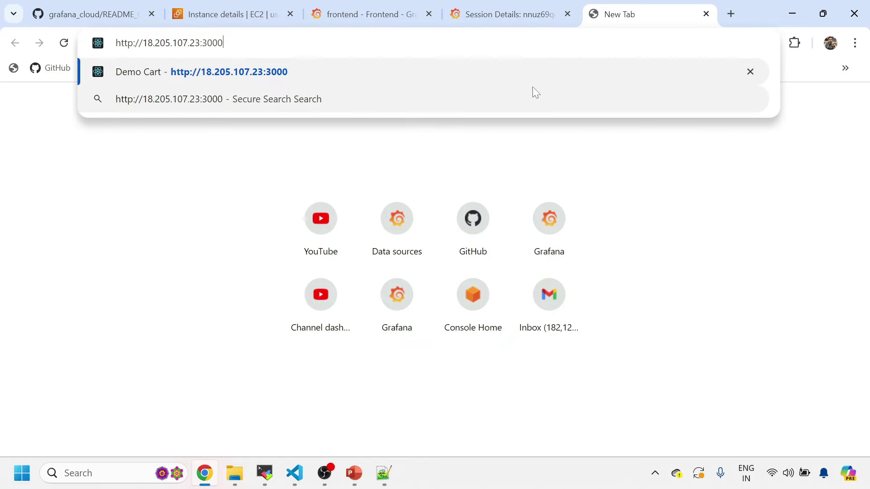
key(Return)
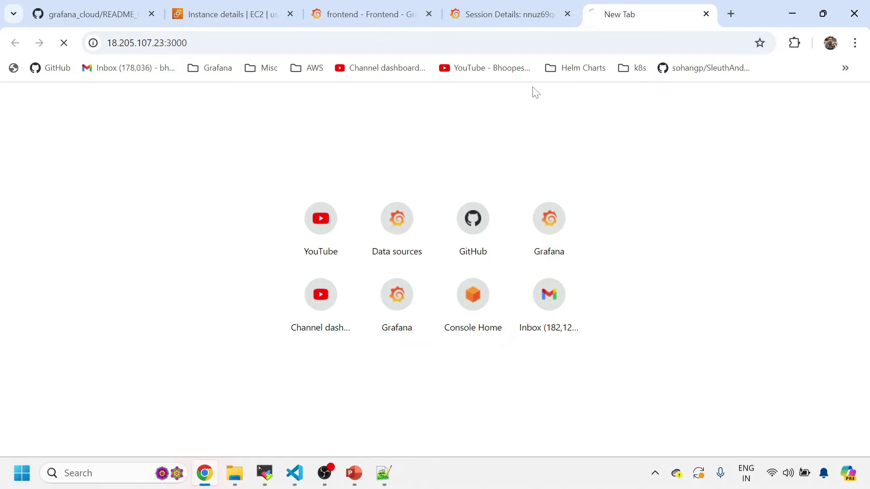
Wait on the dev server output until the Demo Cart page is ready.
click(265, 473)
click(268, 473)
click(266, 474)
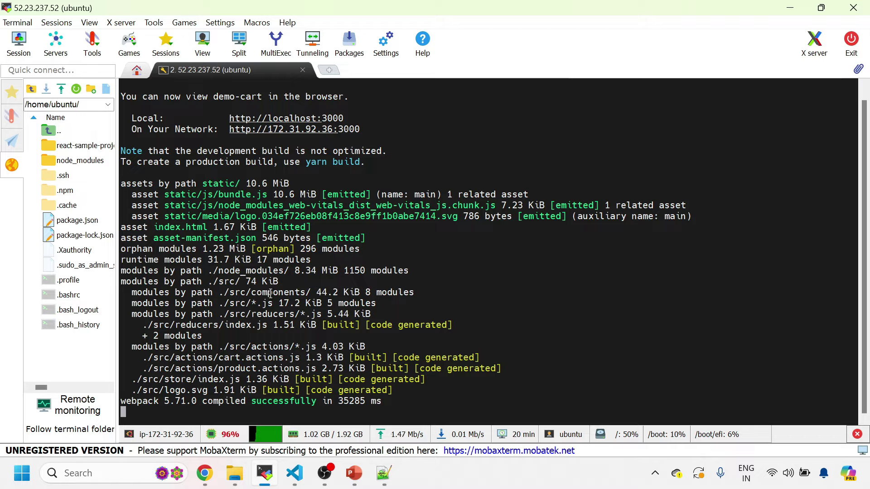
key(alt+Tab)
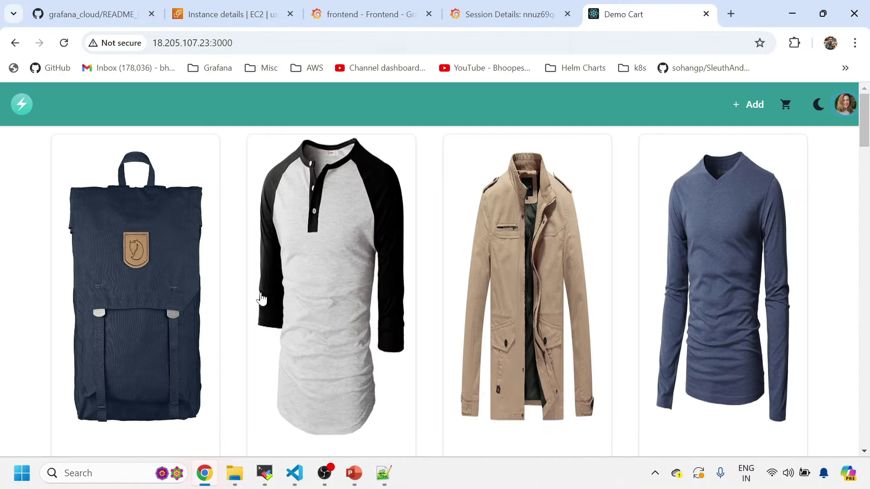
Add the backpack to the cart, then remove it from the cart page.
click(136, 259)
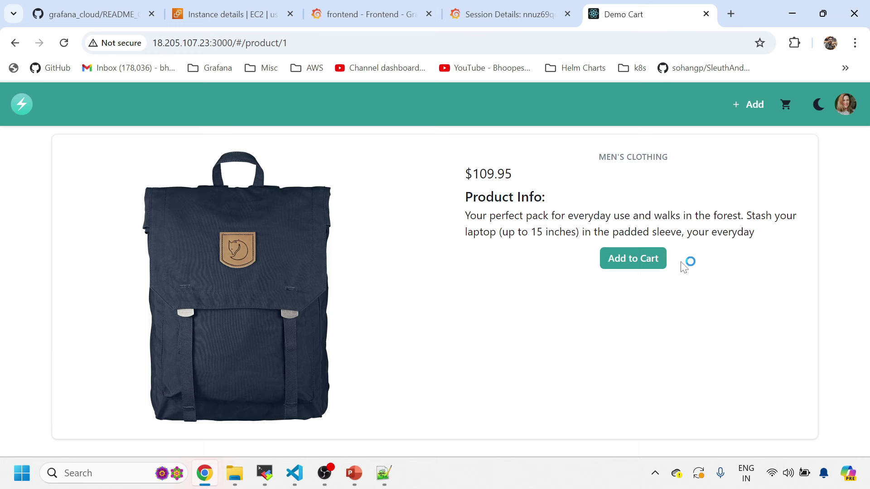
click(648, 265)
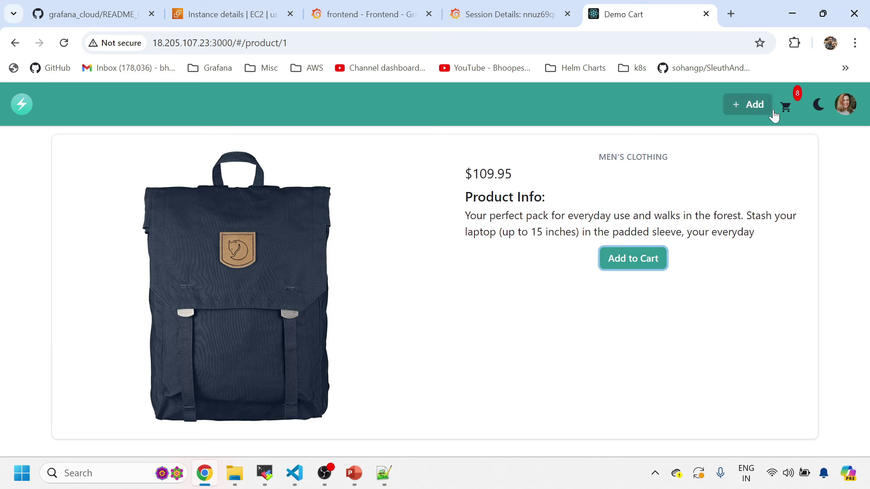
click(785, 107)
click(657, 199)
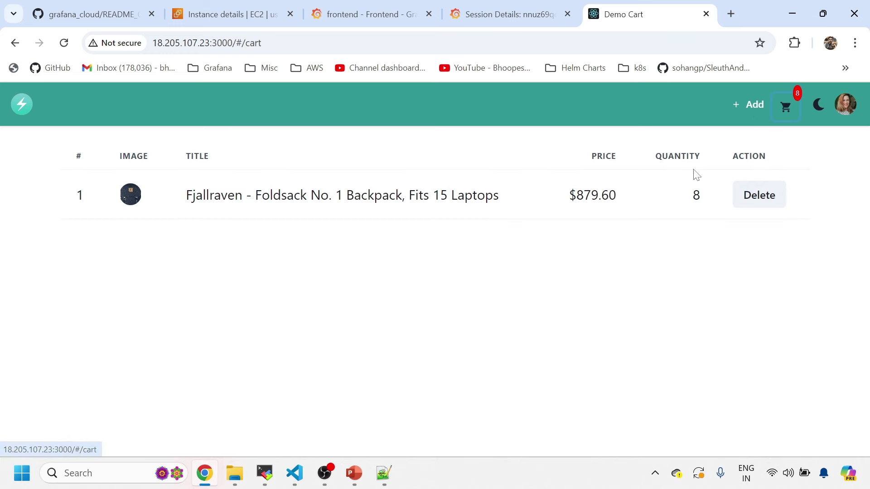
click(760, 194)
Browse the user menu, profile menu, cart preview and add-product form, then return to products.
click(838, 117)
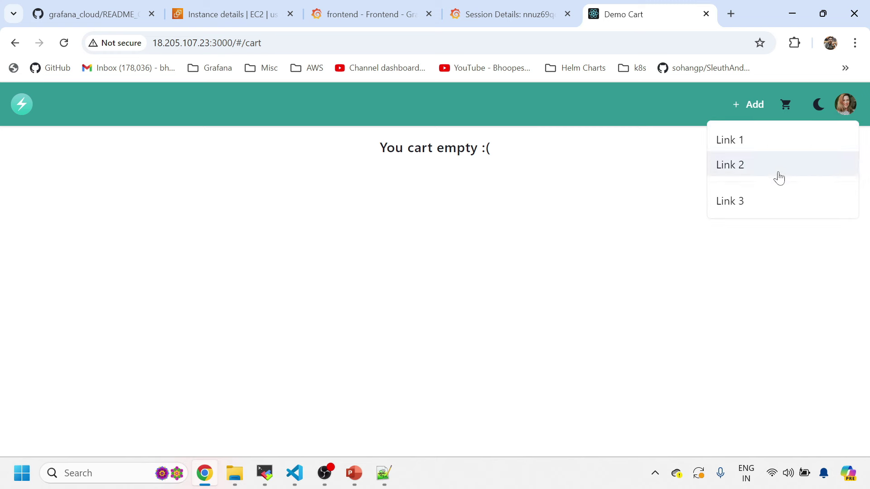
click(770, 177)
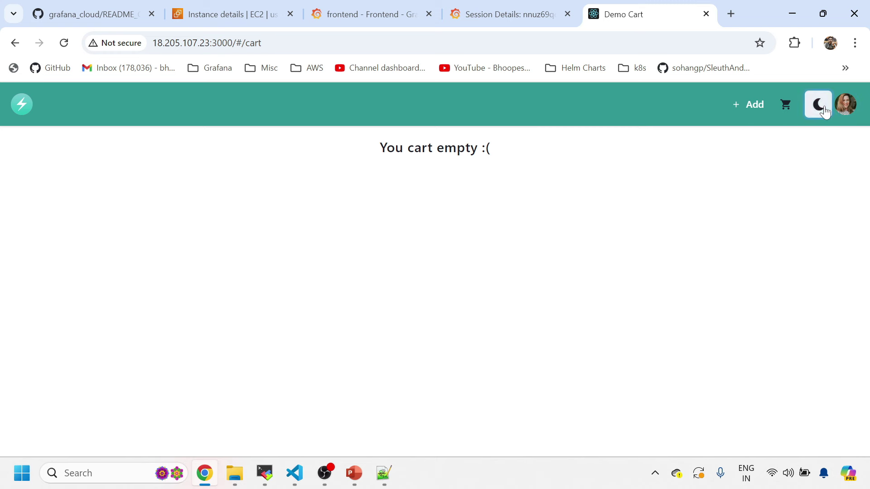
click(786, 105)
click(751, 107)
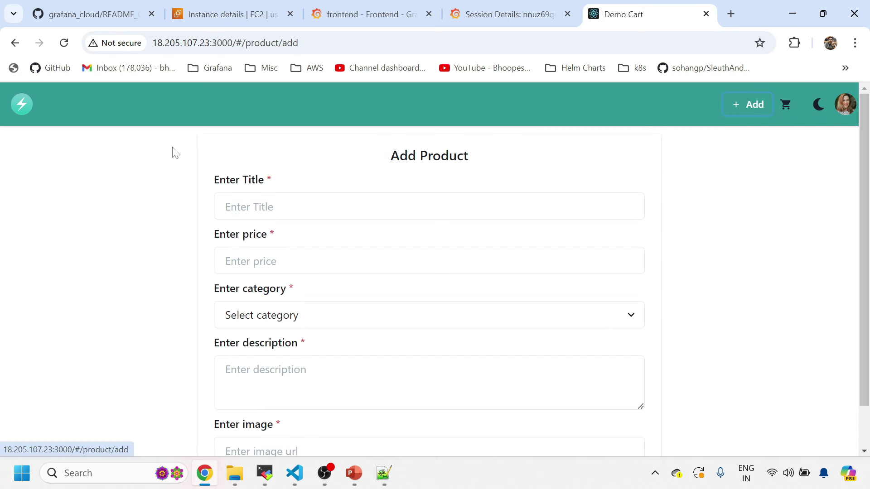
click(23, 104)
Add the red Opna women's shirt to the cart repeatedly, then delete it from the cart.
scroll(426, 303, down, 20)
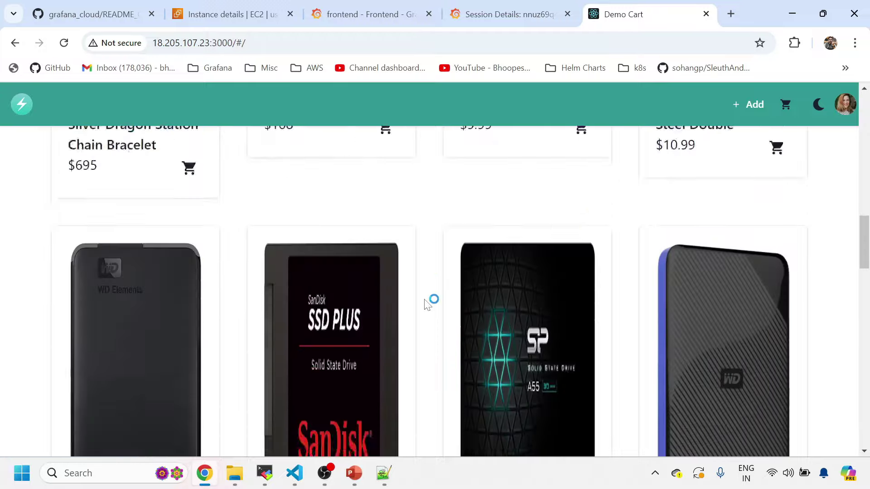
click(525, 272)
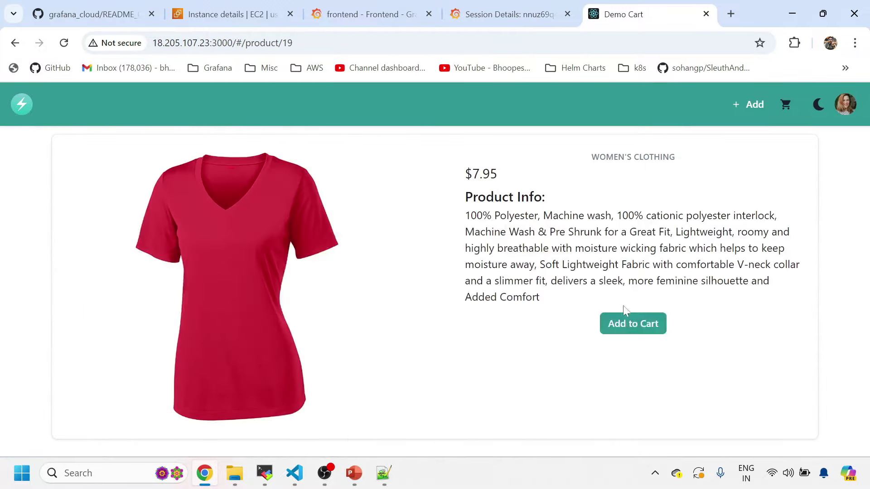
click(633, 323)
click(633, 322)
click(633, 322)
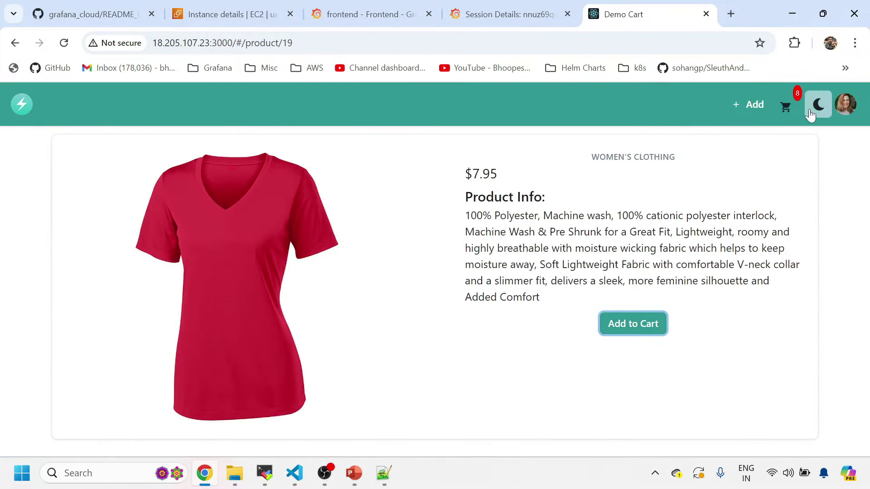
click(785, 107)
click(693, 190)
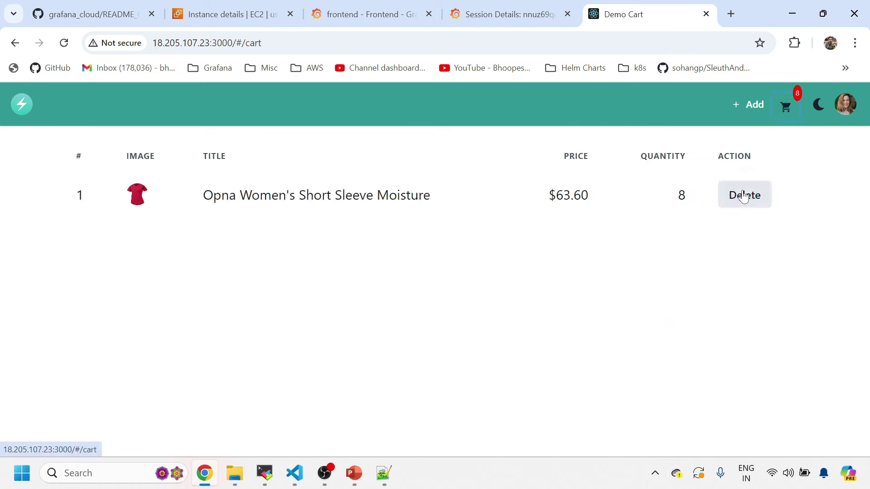
click(743, 194)
click(536, 16)
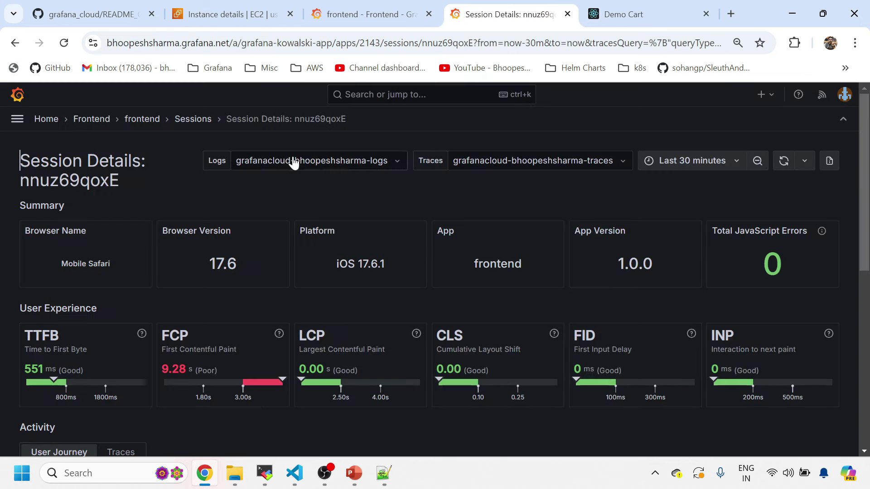
Refresh the frontend Overview and open the newest session qDBVXh8qLk (Chrome 129, Windows 10).
click(193, 124)
click(85, 123)
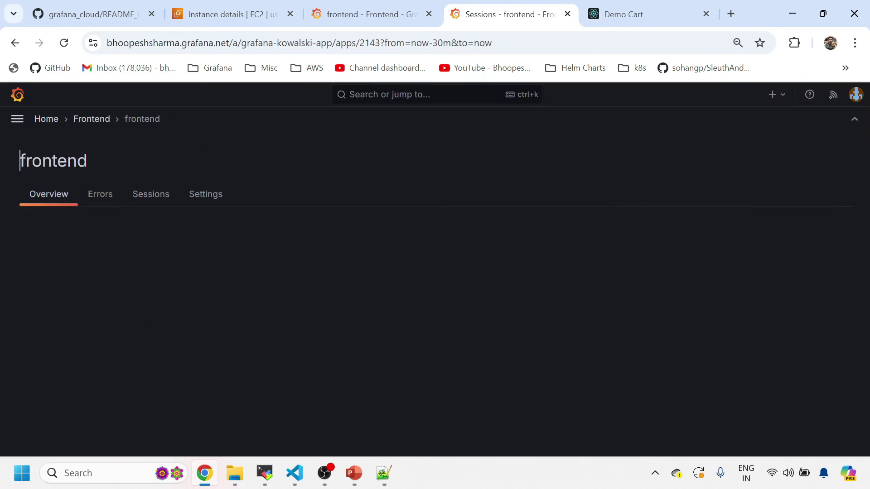
click(783, 163)
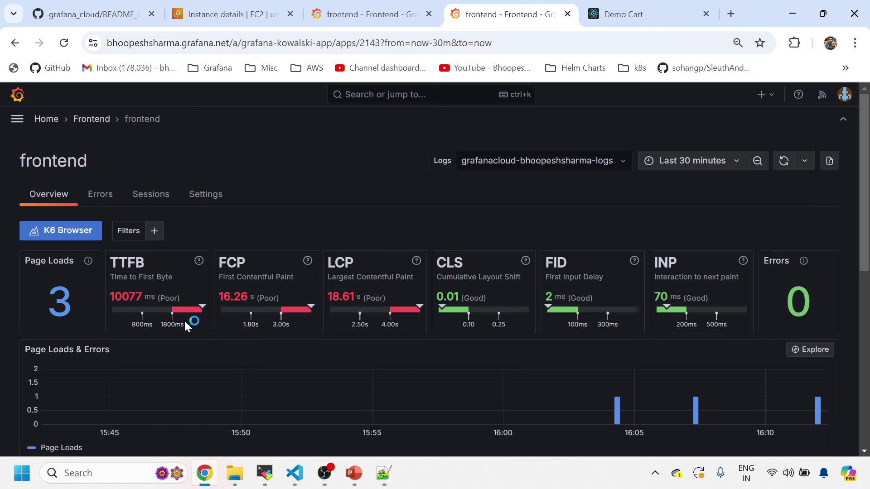
scroll(184, 320, down, 5)
scroll(182, 315, up, 5)
click(133, 191)
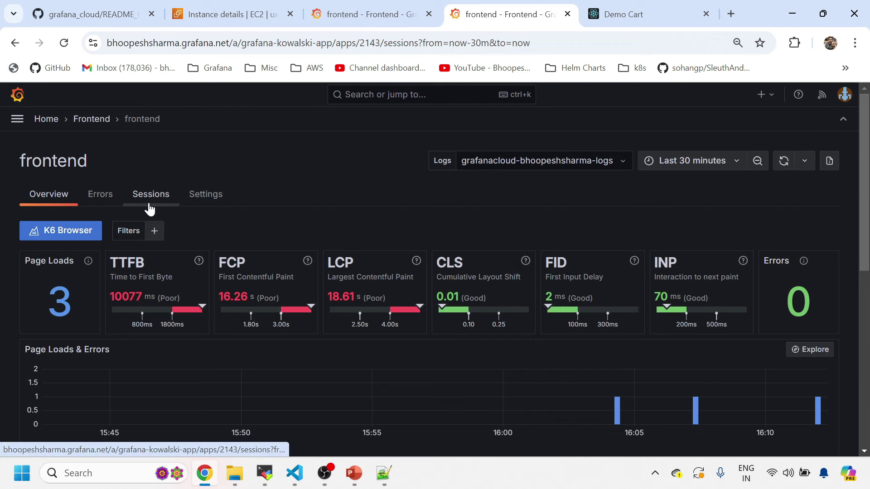
scroll(289, 344, down, 6)
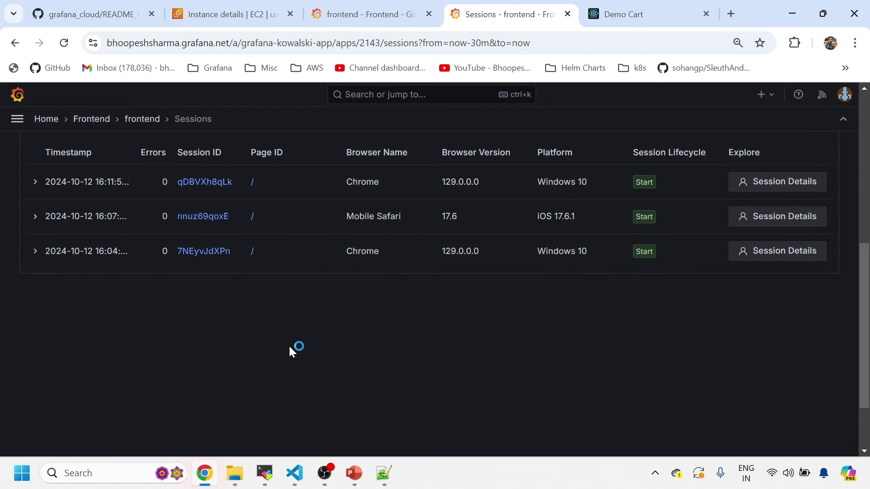
click(230, 184)
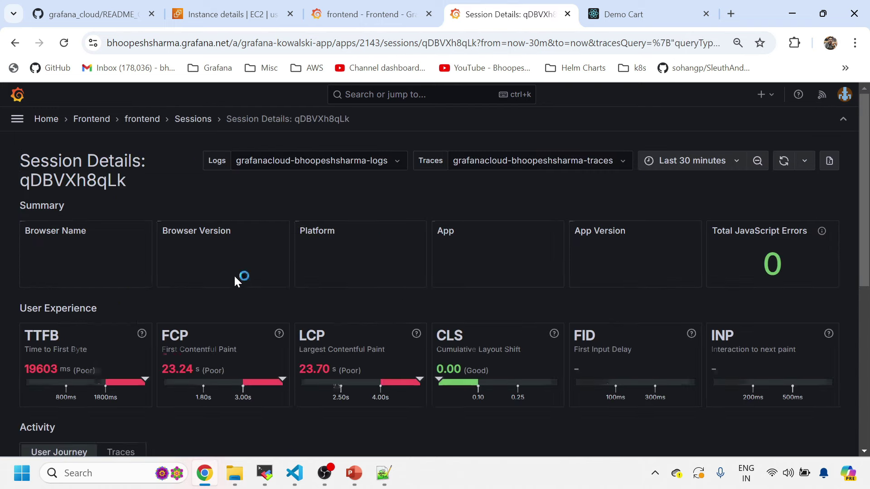
List the session's 8 traces and inspect the first HTTP GET span, a 398 ms fakestoreapi products call.
scroll(234, 276, down, 7)
scroll(229, 281, down, 8)
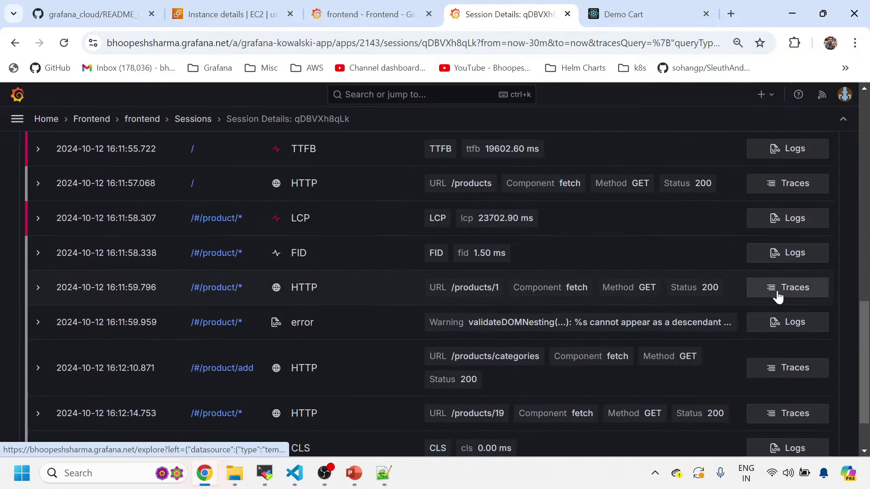
scroll(240, 265, up, 10)
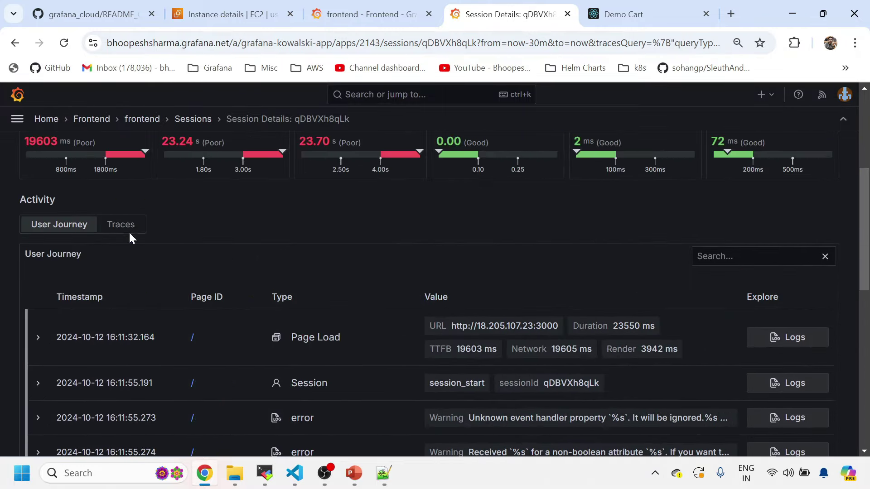
click(120, 225)
scroll(226, 356, down, 4)
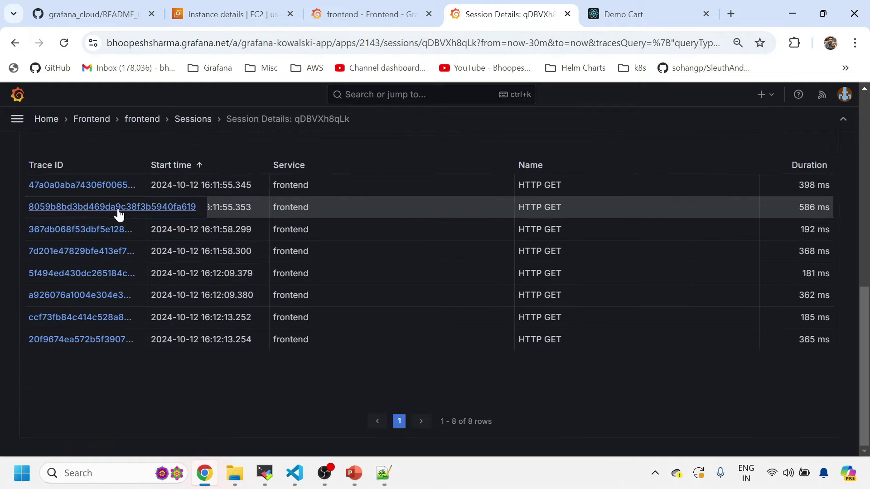
click(97, 186)
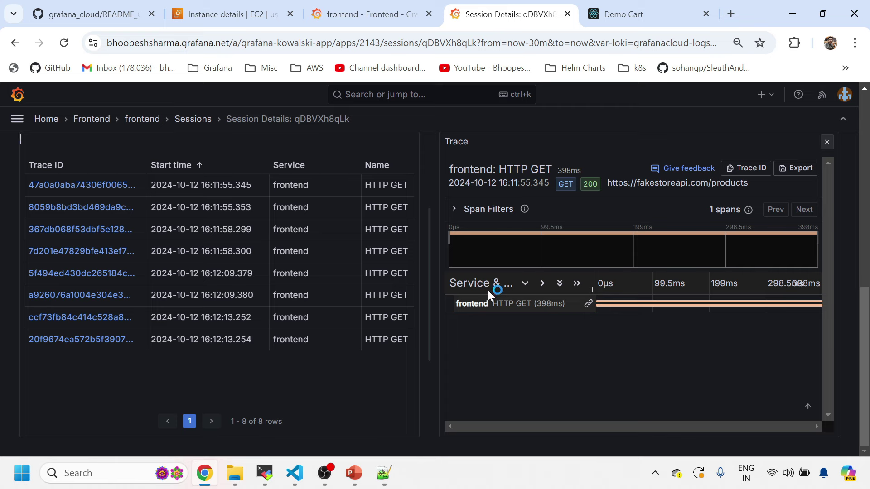
click(493, 304)
scroll(246, 137, up, 10)
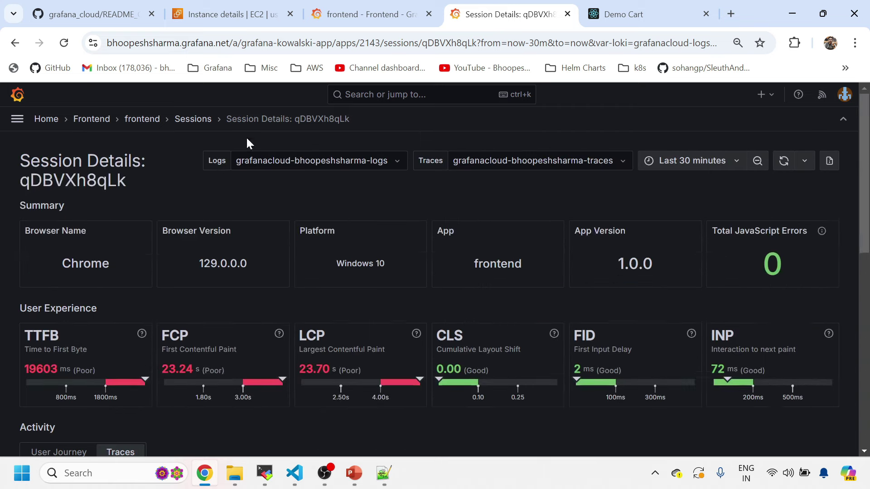
Return to the frontend app Overview, scroll its web vitals, and glance at the Errors tab.
click(207, 122)
click(151, 120)
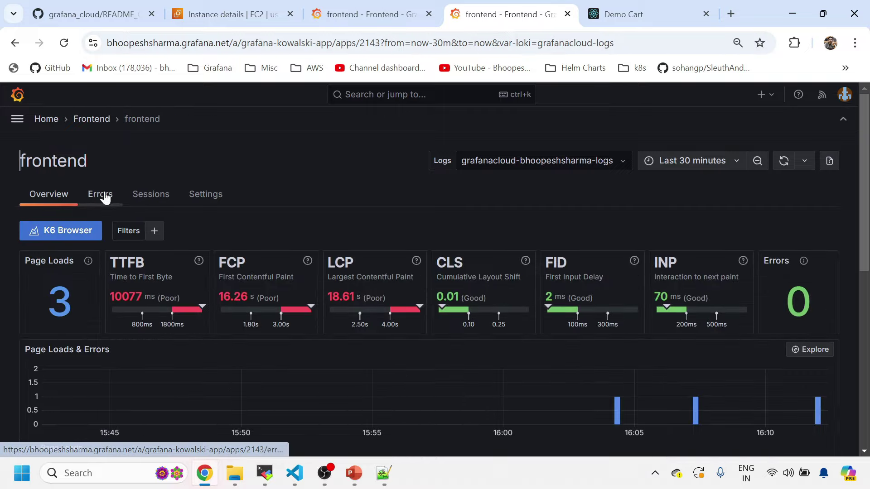
scroll(160, 296, down, 1)
scroll(161, 300, down, 7)
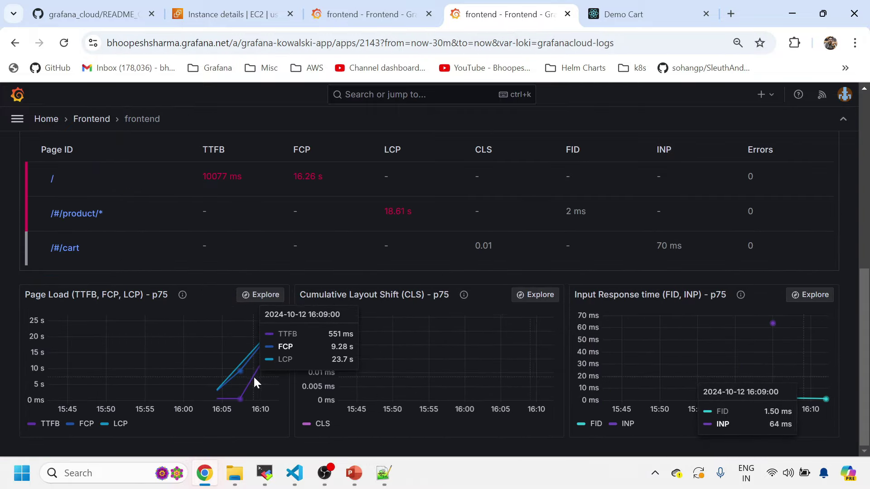
scroll(230, 387, up, 10)
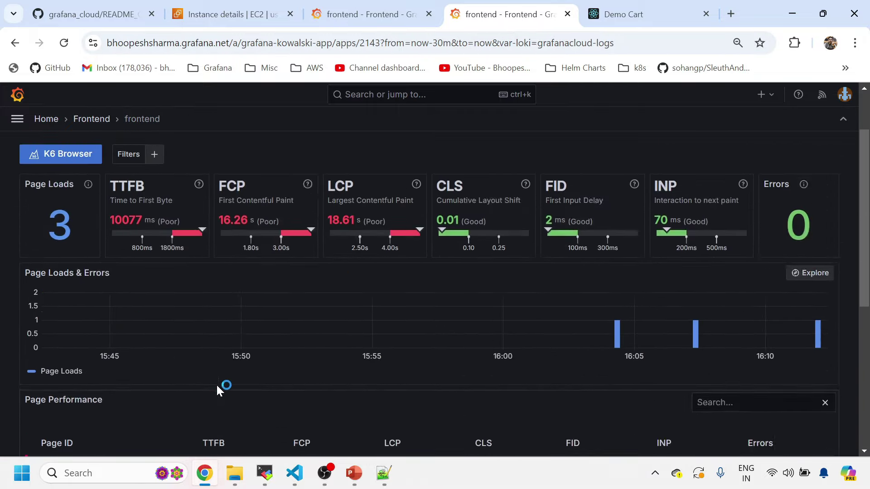
click(101, 198)
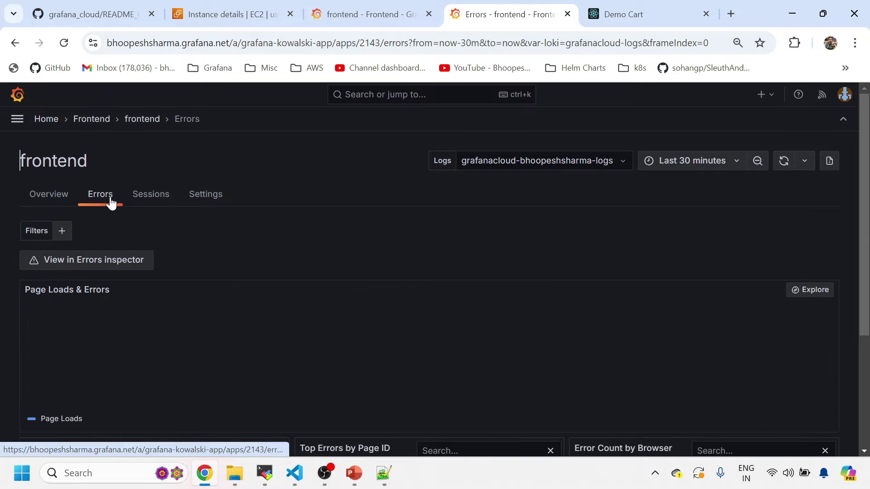
click(49, 194)
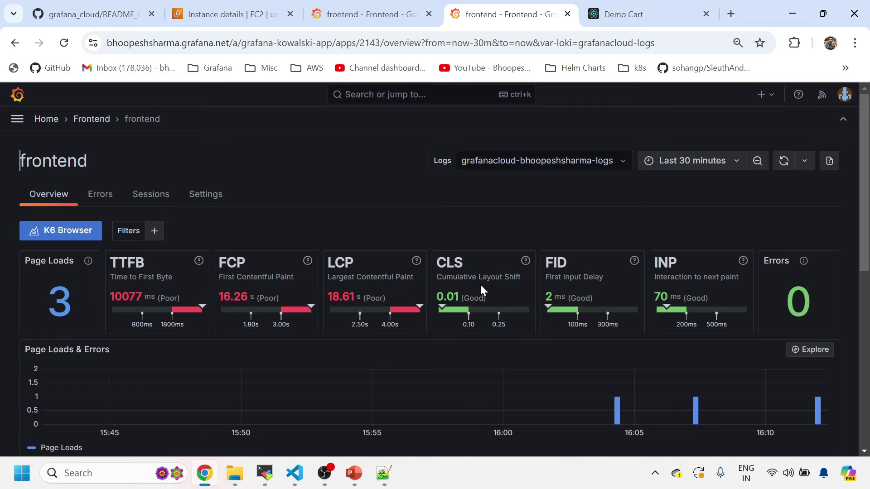
Browse the Errors, Sessions and Settings tabs, ending on the Overview with 3 page loads.
scroll(385, 315, down, 8)
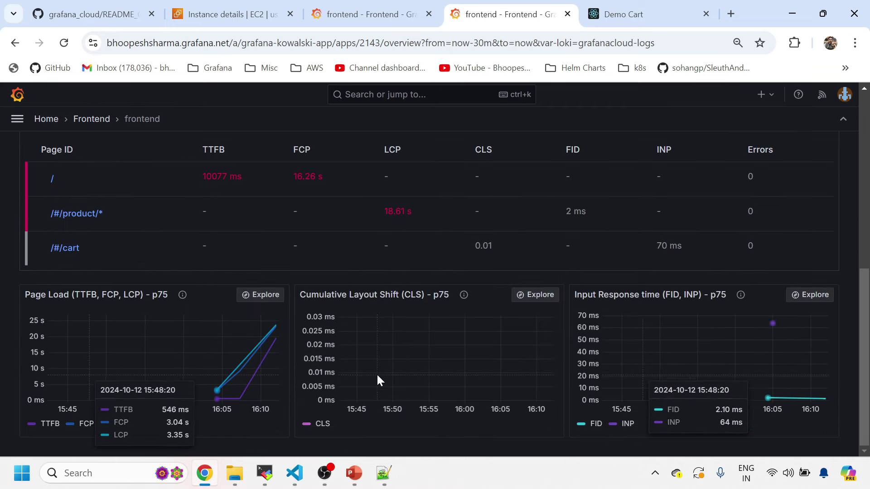
scroll(376, 373, up, 8)
click(100, 194)
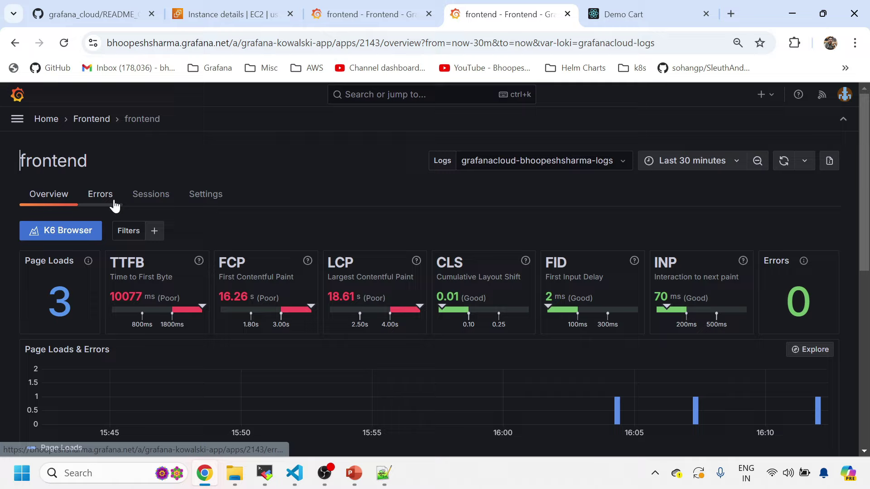
click(149, 205)
click(204, 199)
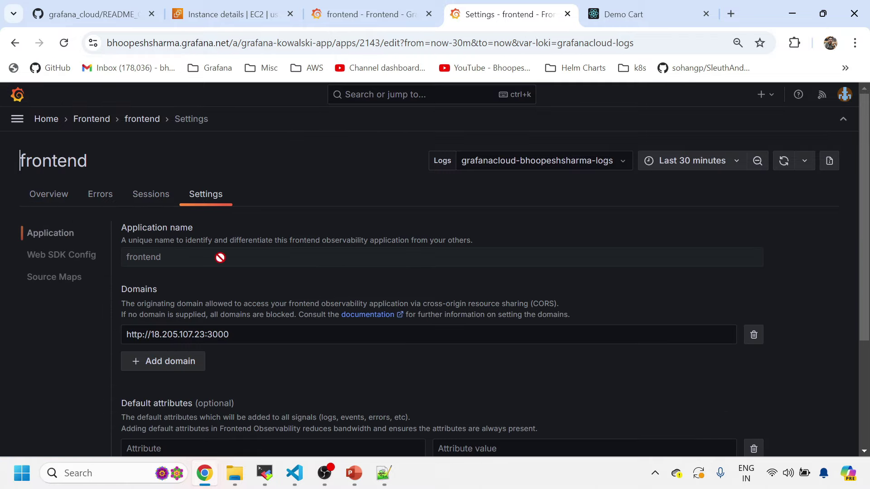
click(56, 196)
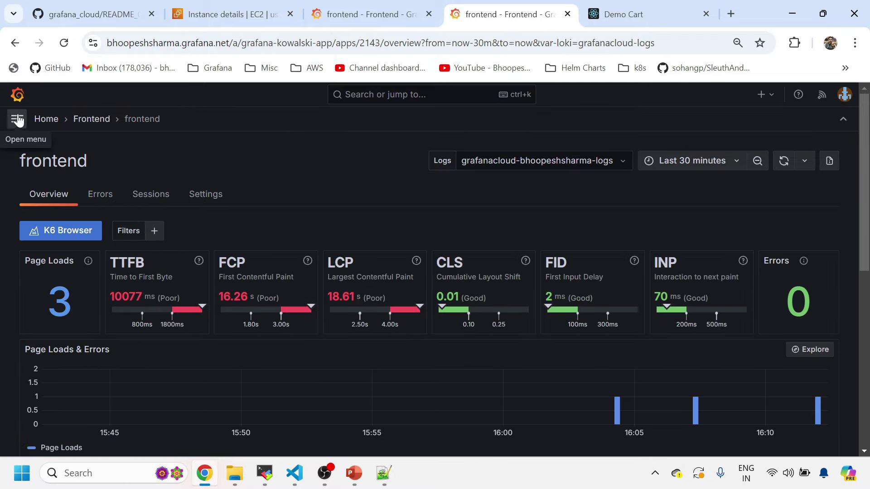
Open the Demo Grafana Faro - Frontend Monitoring dashboard from the Dashboards list.
click(18, 119)
click(73, 207)
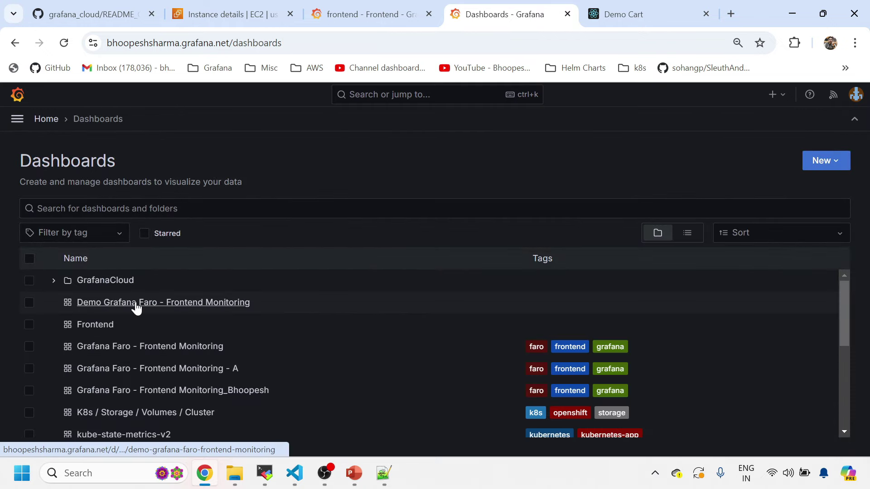
click(136, 303)
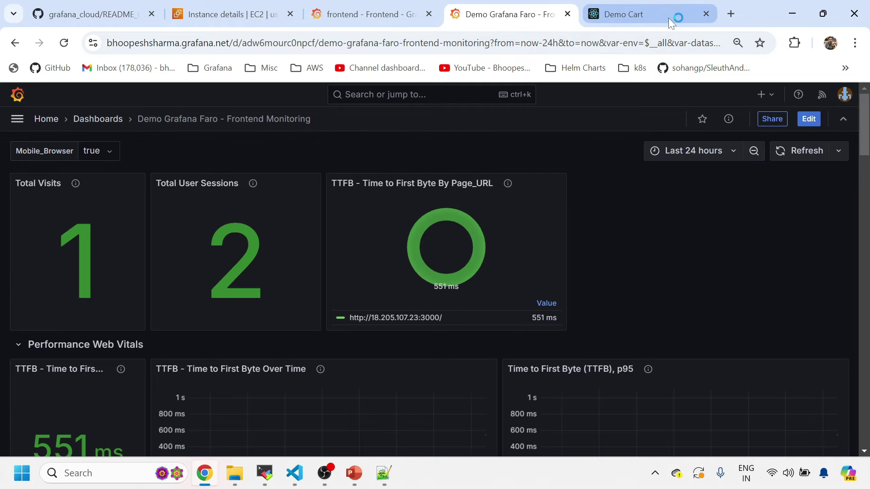
Search the web for 'grafana faro dashboard' and open the Grafana Labs dashboards result in a new tab.
click(728, 14)
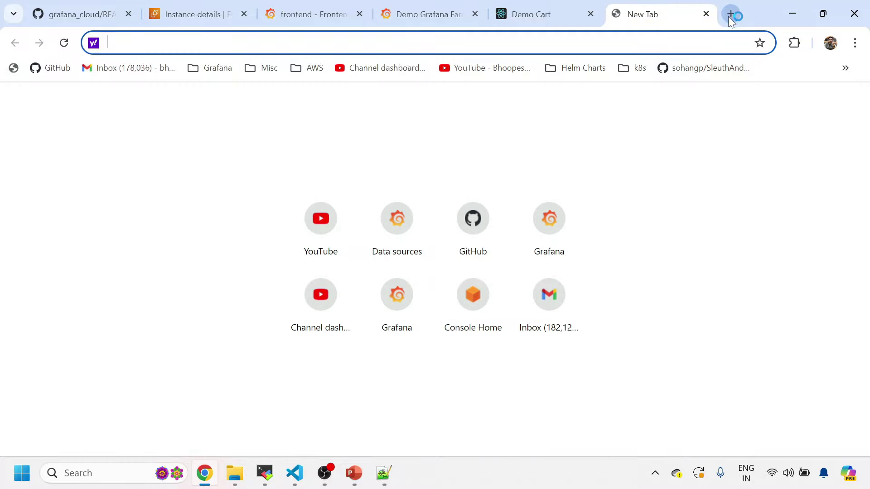
text(grafana faro)
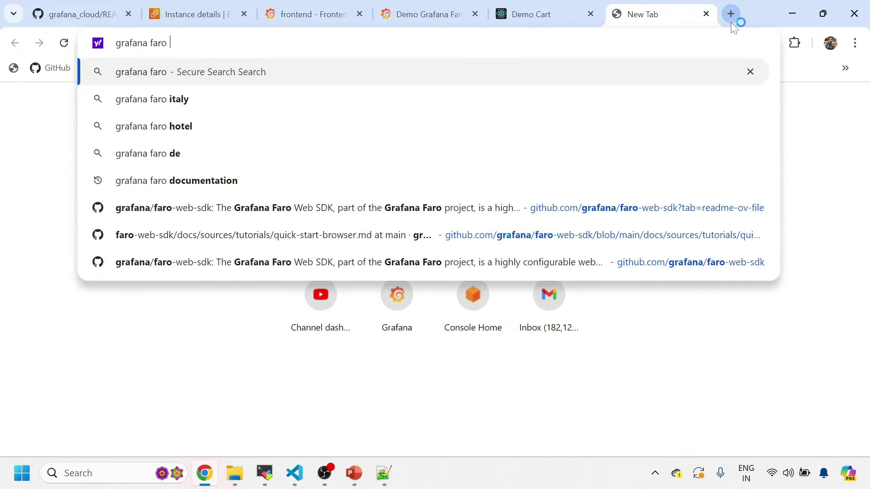
text( das)
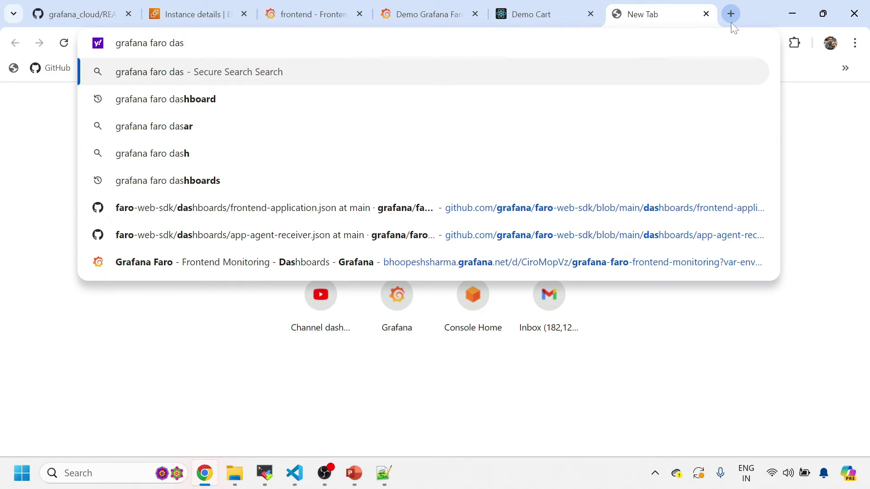
key(Down)
key(Return)
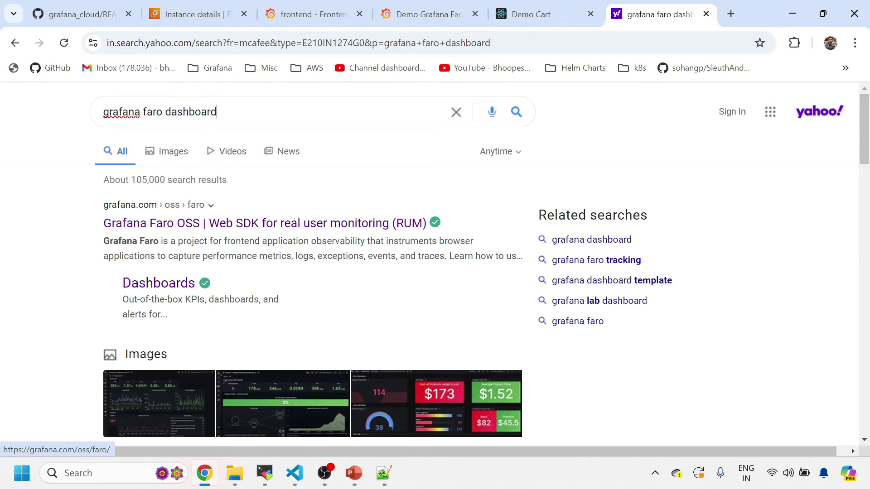
scroll(281, 242, down, 8)
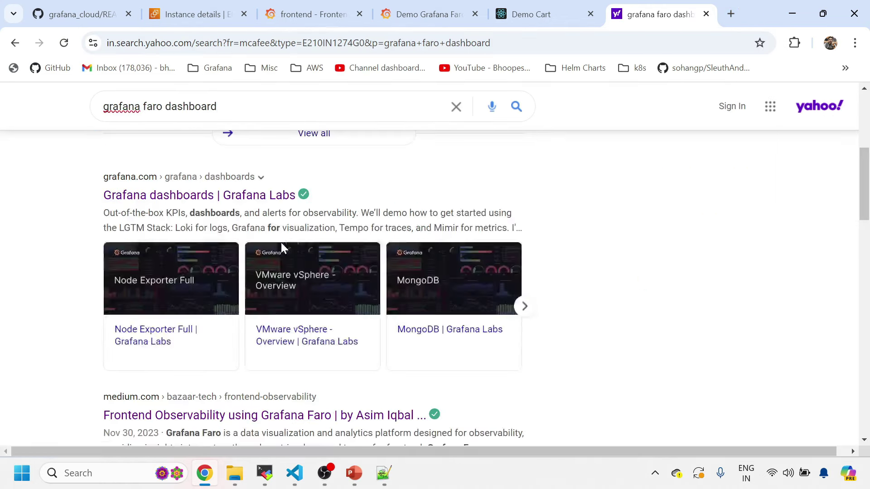
click(252, 198)
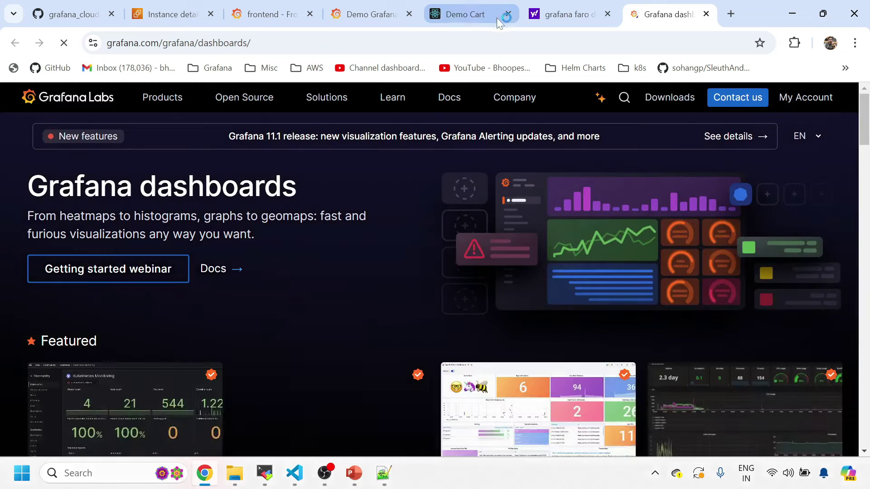
Back on the Demo Faro dashboard, scroll through it, then go to the Dashboards list.
click(371, 15)
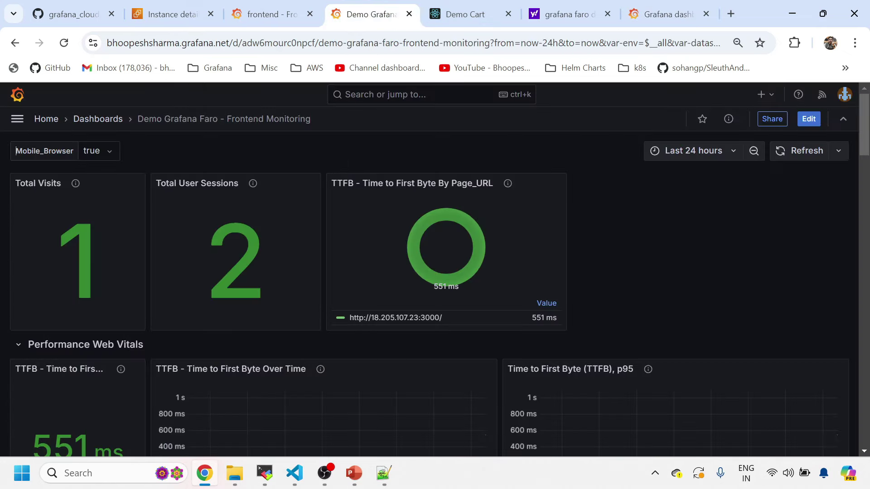
scroll(295, 313, down, 12)
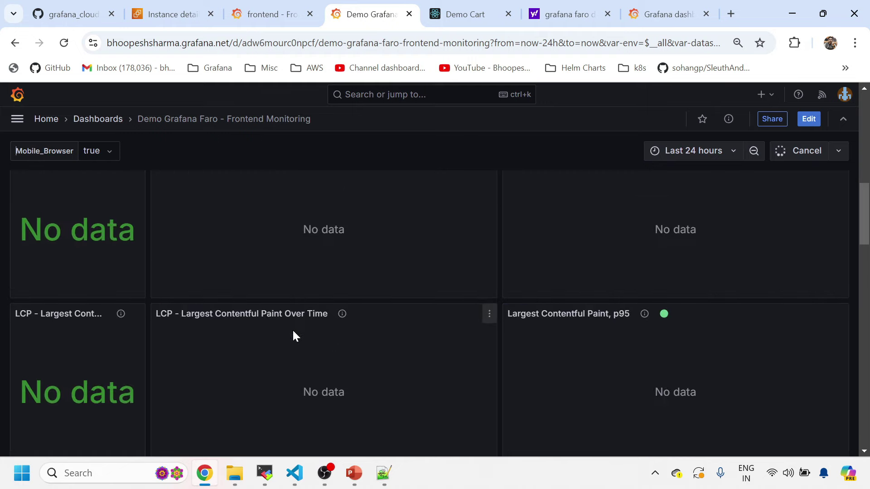
scroll(292, 329, down, 15)
scroll(293, 328, up, 10)
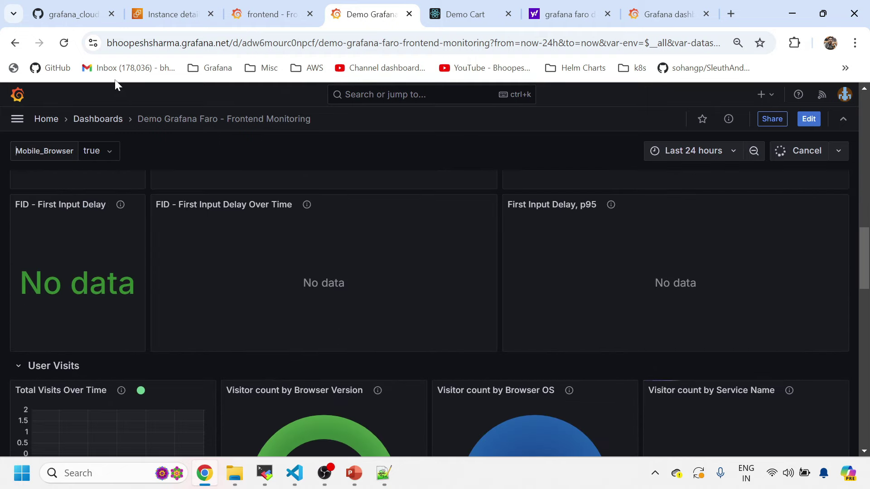
click(79, 119)
click(18, 120)
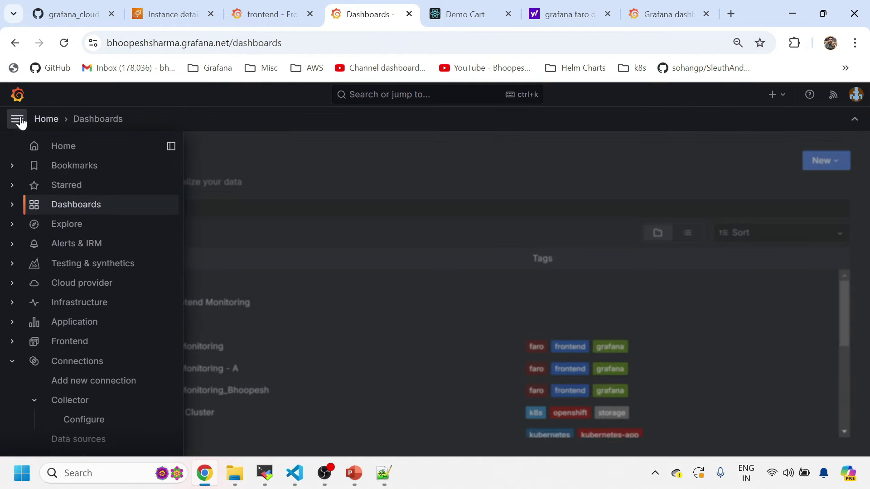
Open the frontend app in Frontend Observability, view Errors and Sessions, and expand the latest Chrome session.
click(88, 343)
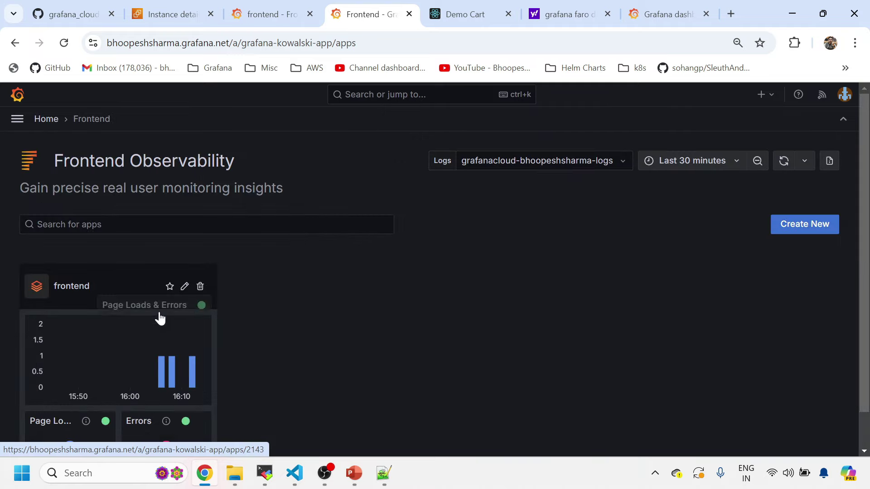
click(120, 278)
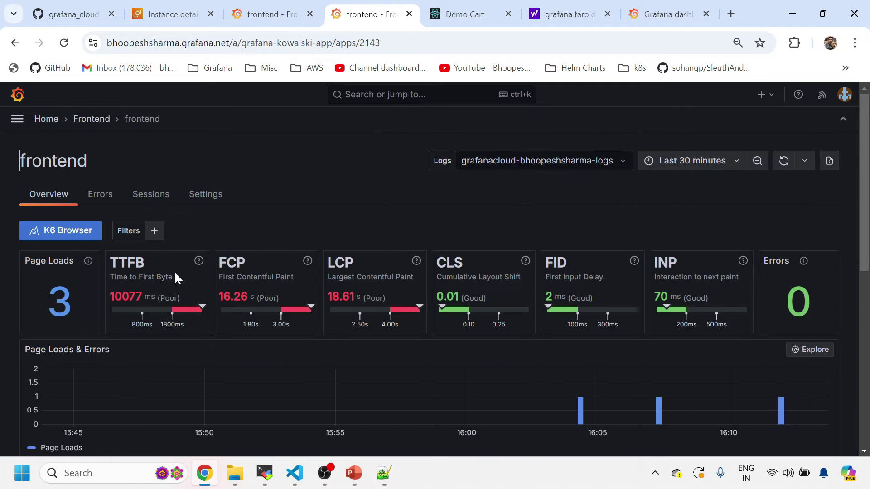
click(102, 195)
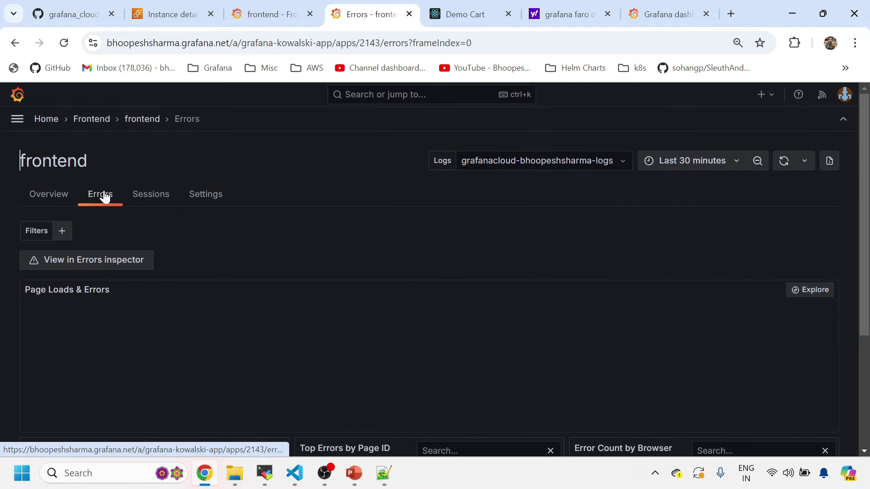
click(150, 195)
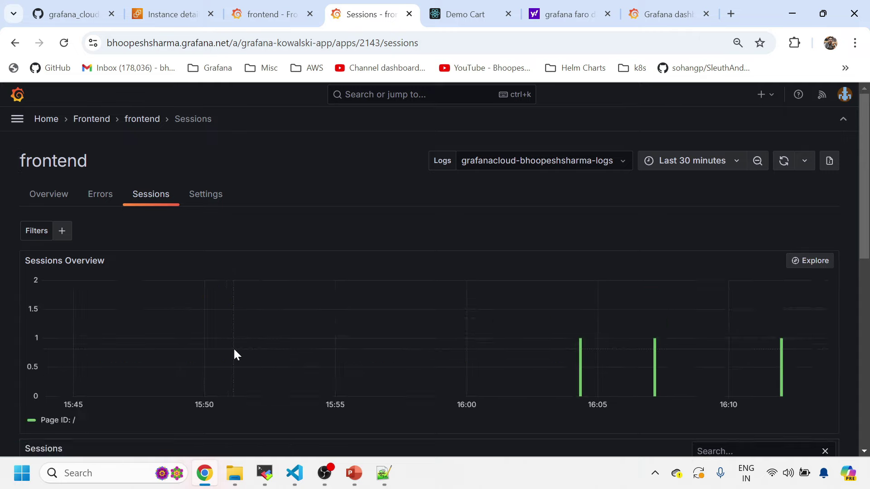
scroll(234, 353, down, 4)
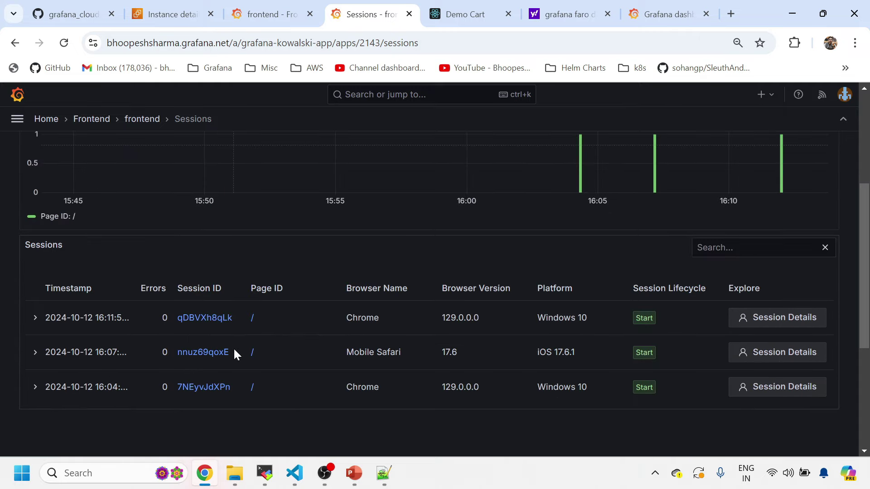
click(35, 318)
scroll(38, 345, down, 4)
scroll(47, 247, up, 5)
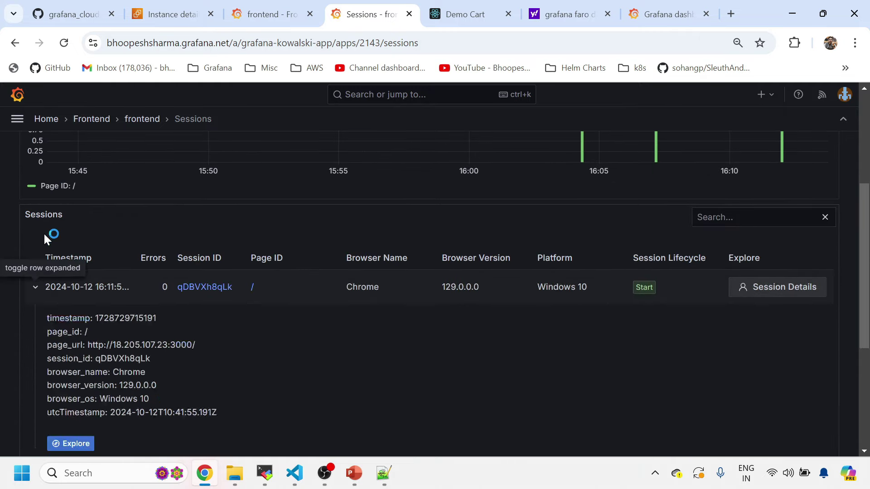
click(34, 288)
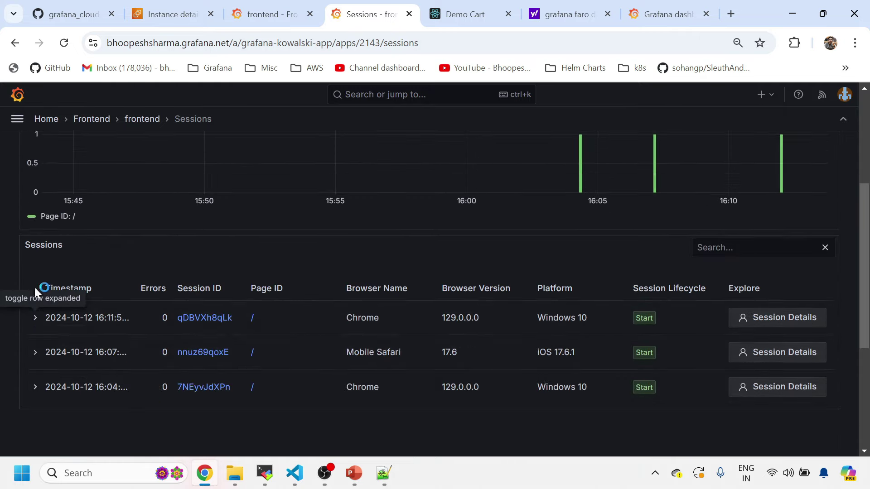
Open the Mobile Safari session nnuz69qoxE's full details, then return to the frontend overview.
click(35, 352)
click(190, 325)
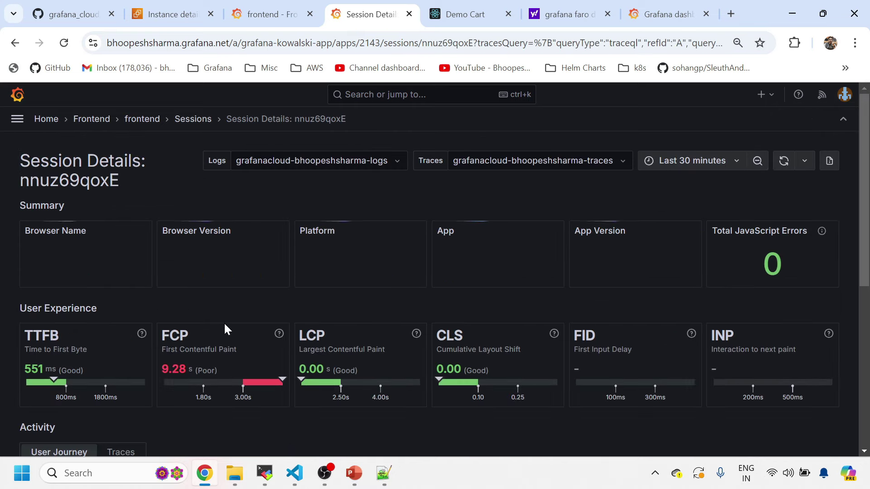
scroll(225, 329, down, 7)
scroll(245, 332, down, 1)
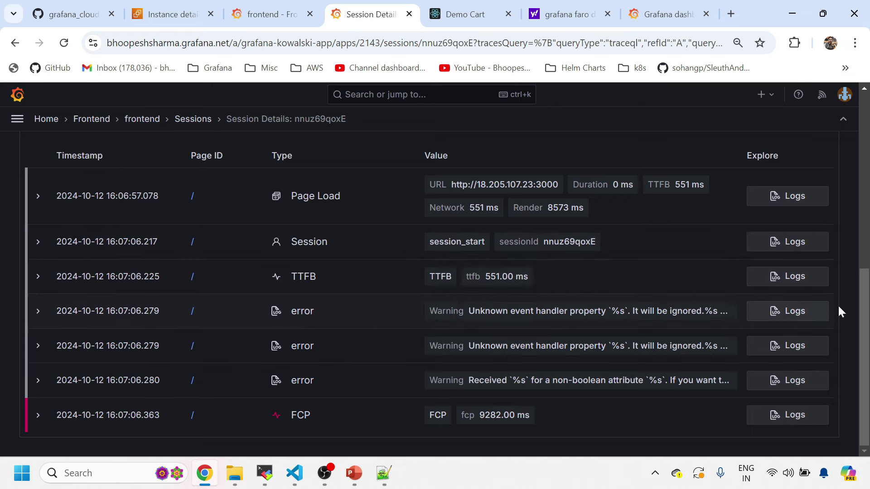
scroll(781, 361, up, 10)
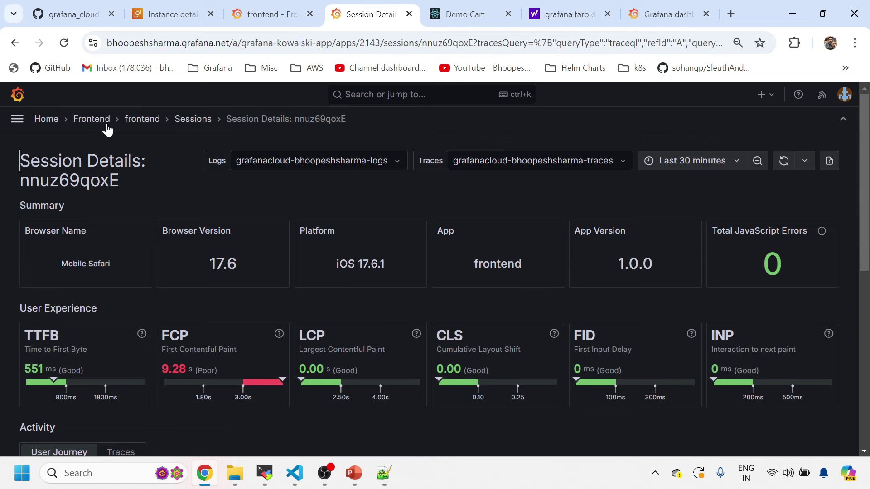
click(265, 22)
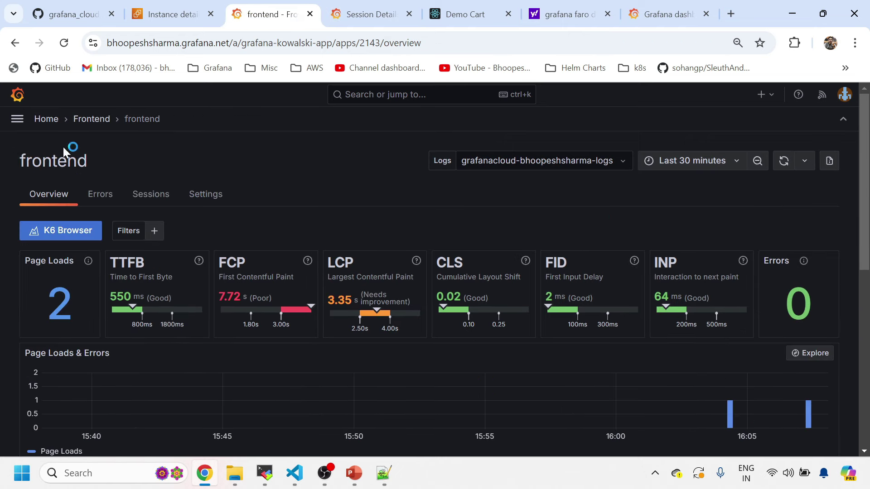
Open Explore with the traces data source selected.
click(18, 119)
click(70, 226)
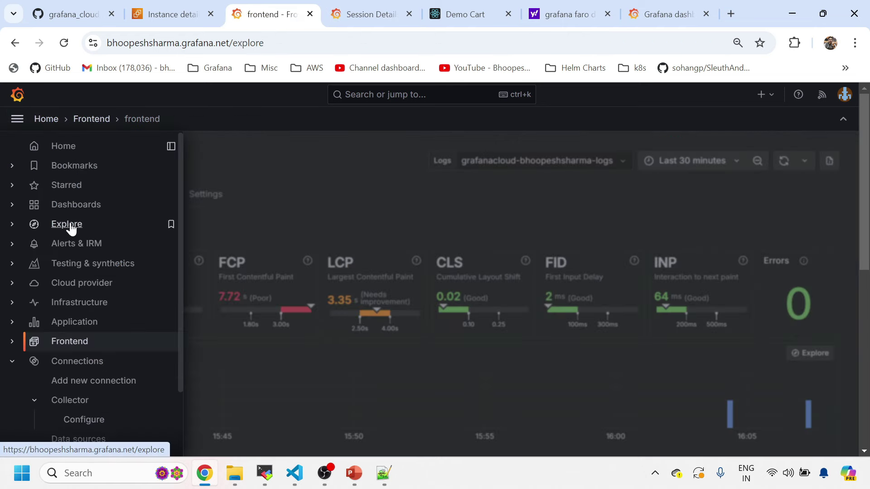
click(136, 148)
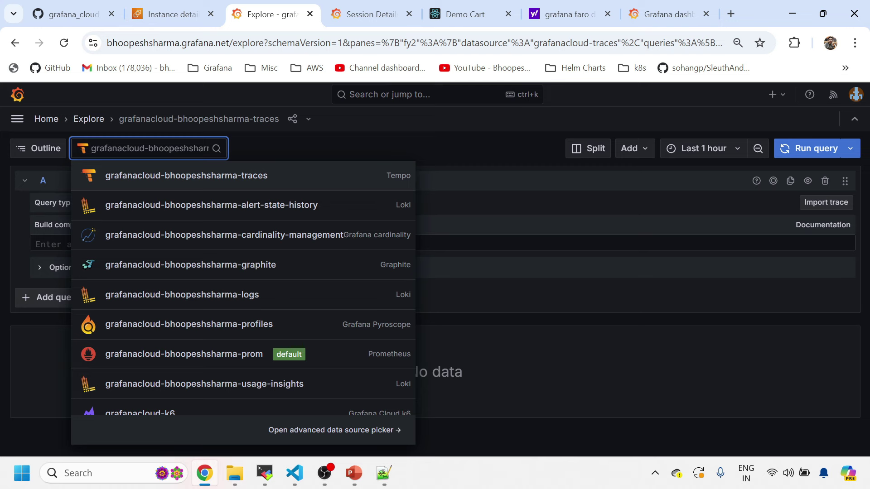
click(604, 382)
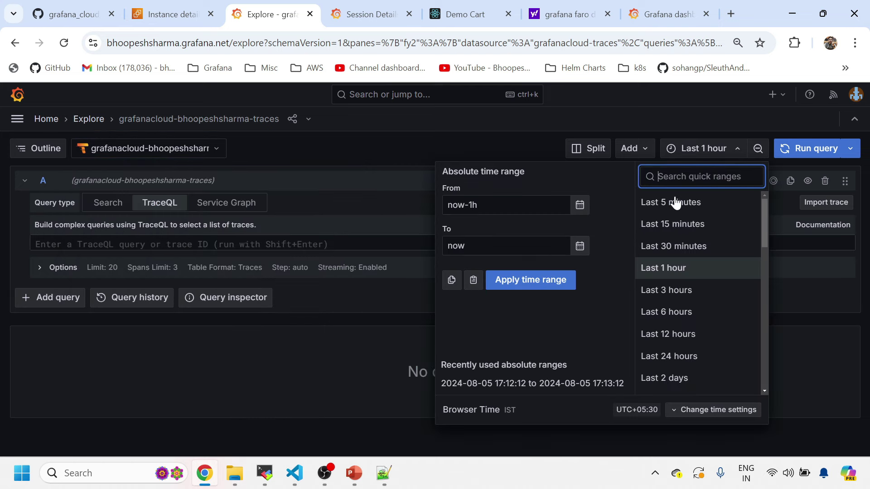
Run a Search query over the last 30 minutes, listing 8 frontend HTTP GET traces.
click(674, 246)
click(812, 149)
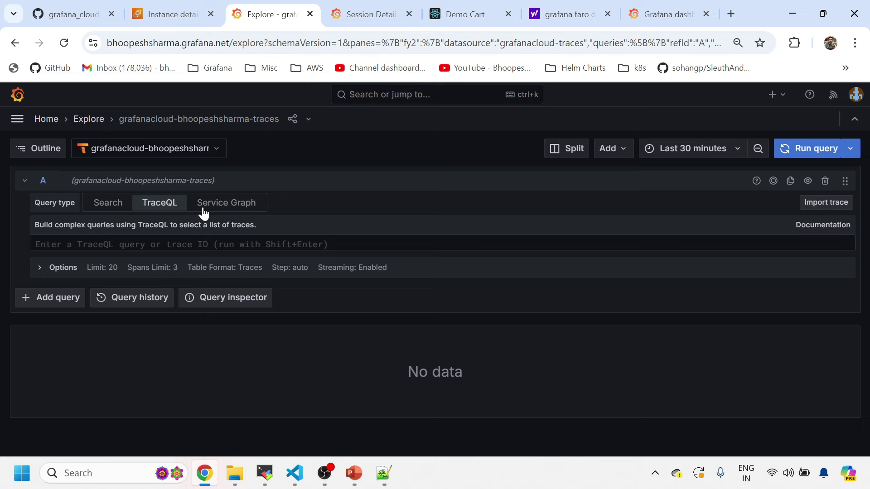
click(118, 206)
click(821, 149)
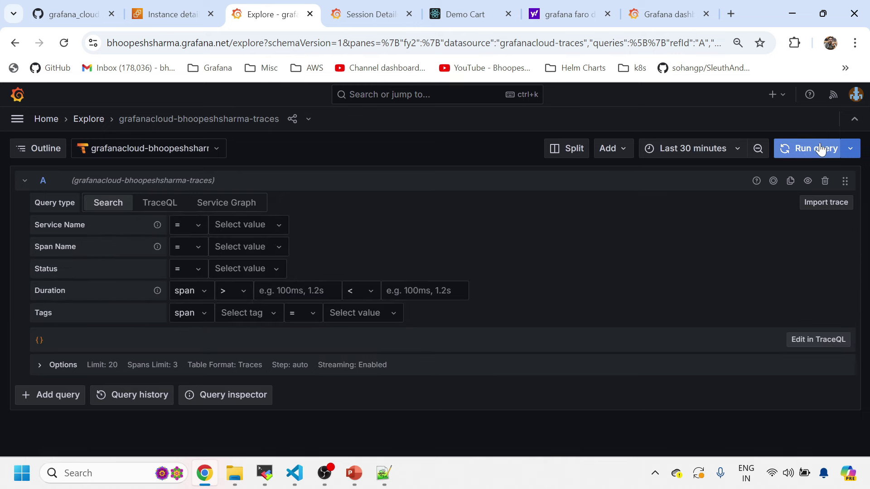
scroll(312, 351, down, 6)
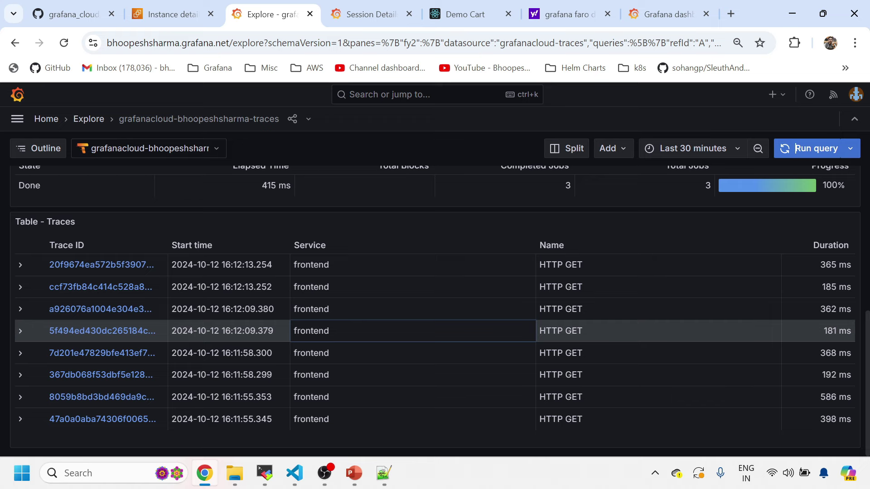
scroll(321, 335, up, 6)
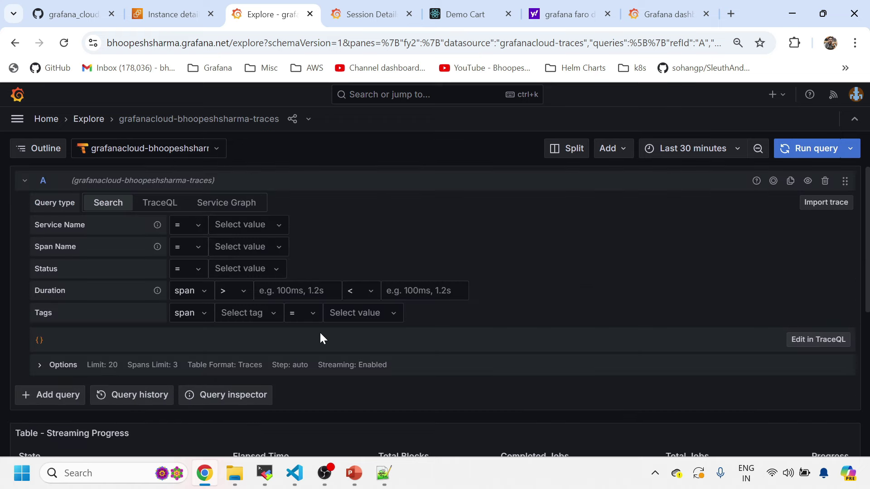
scroll(320, 335, down, 6)
scroll(320, 336, up, 6)
Read through README_Grafana_Cloud_Faro.md, selecting the faro-web-tracing install command and the Web Vitals verification heading.
click(293, 475)
scroll(521, 254, up, 8)
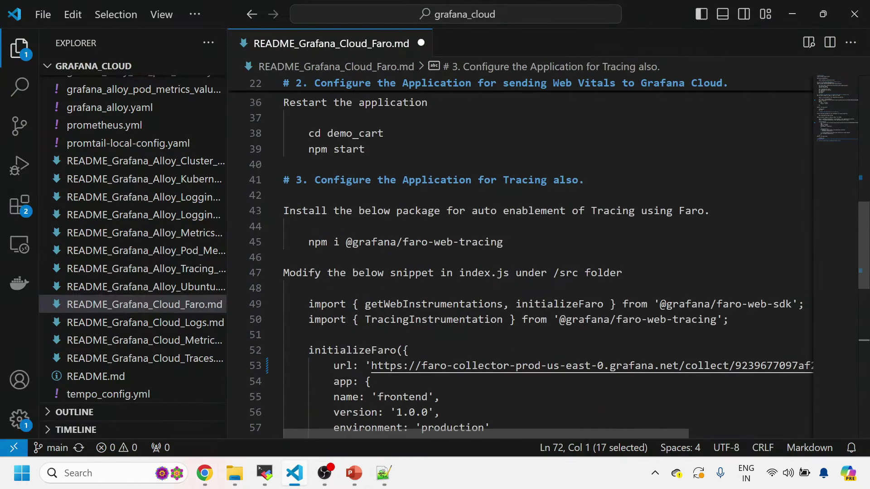
triple_click(487, 242)
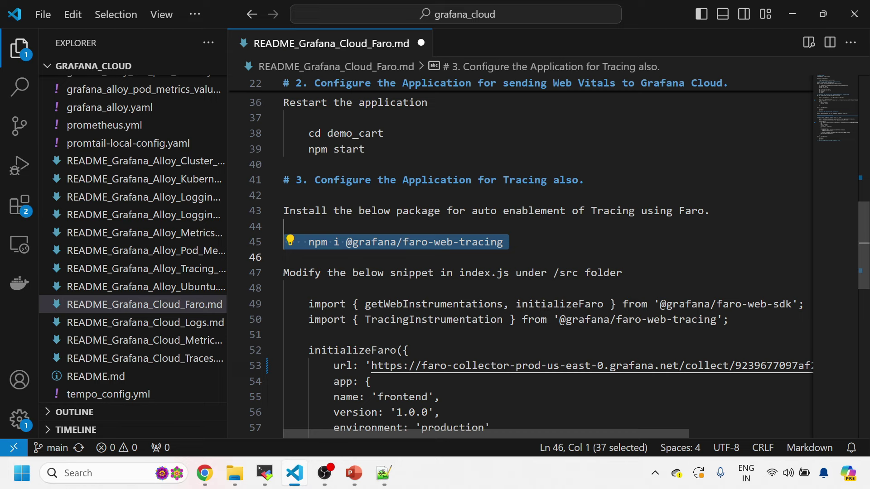
scroll(521, 254, up, 6)
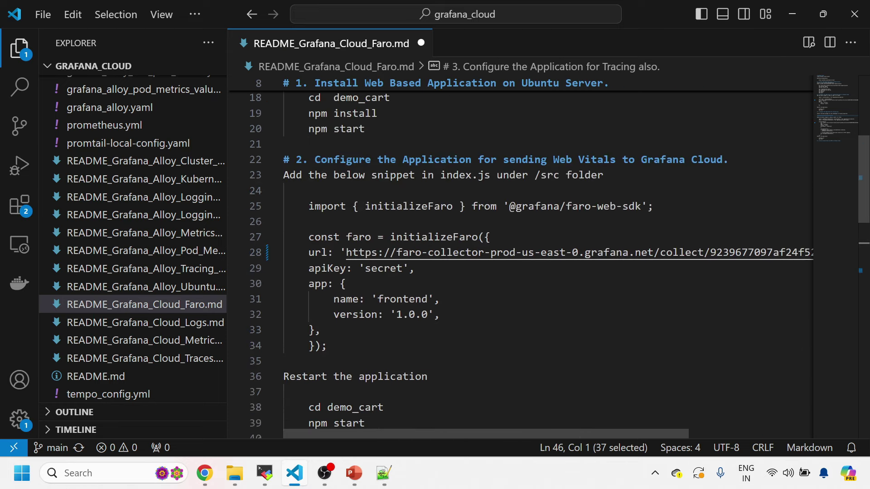
drag(565, 206, 648, 206)
scroll(648, 206, up, 6)
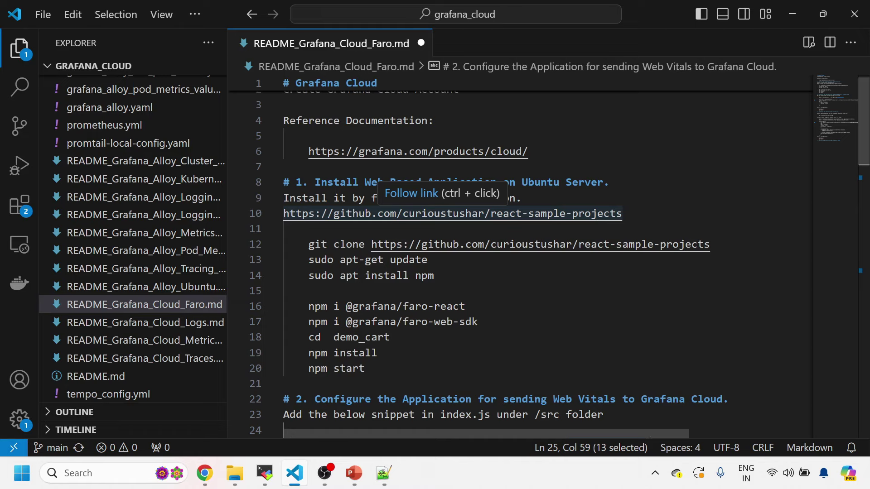
scroll(453, 213, down, 15)
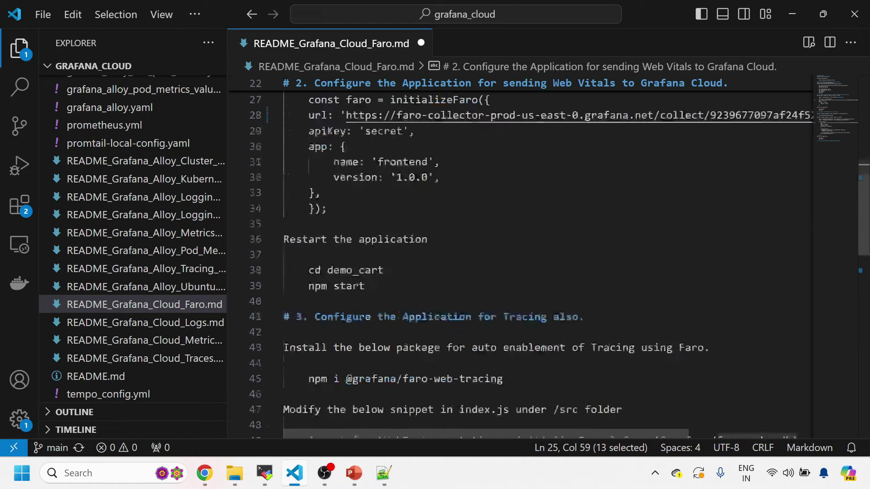
scroll(521, 254, down, 4)
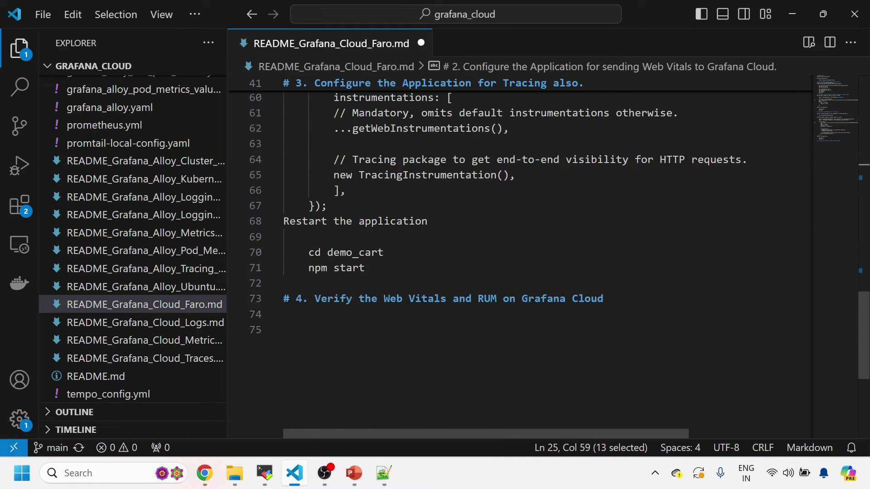
drag(371, 299, 602, 299)
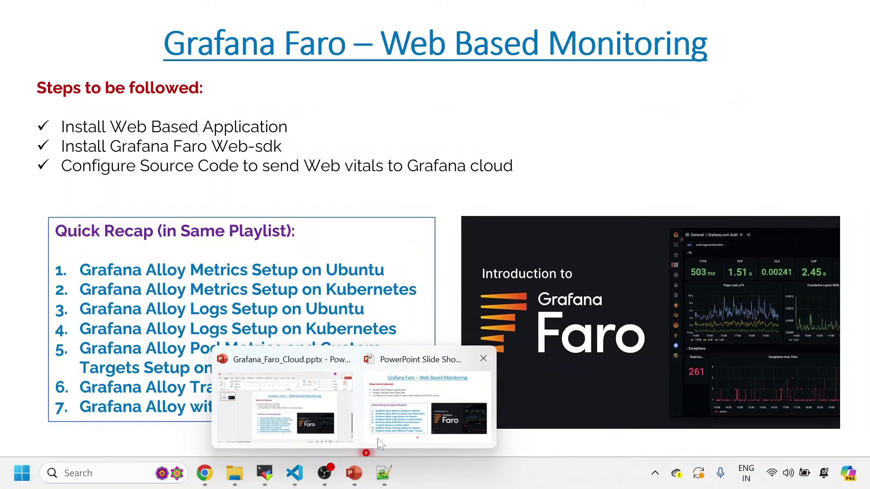
Present the Grafana Faro – Web Based Monitoring slideshow, then leave it for the Windows desktop.
click(388, 434)
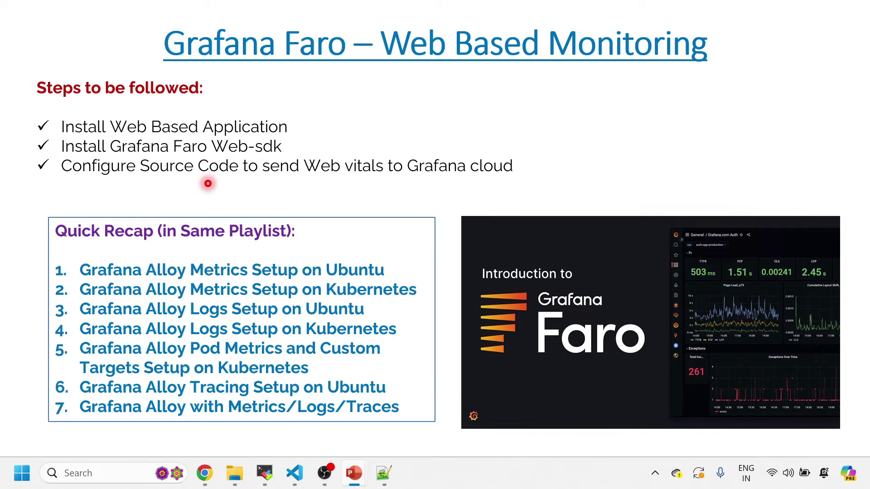
key(super+d)
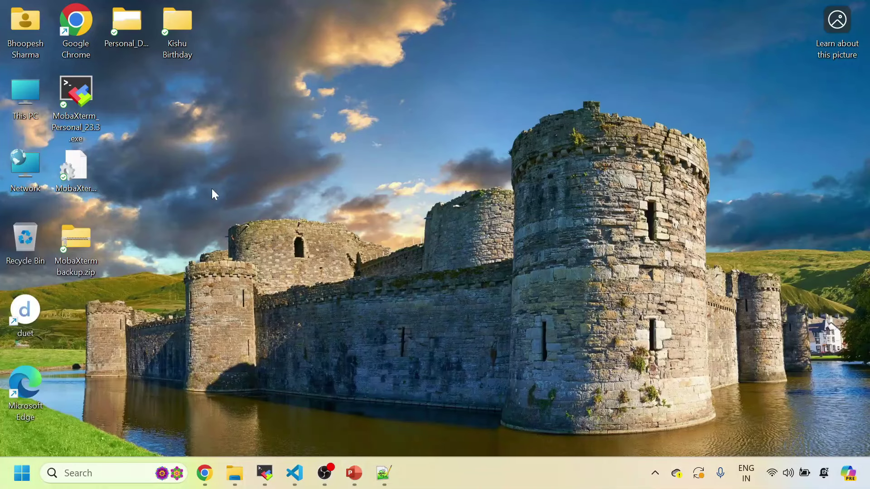
Search Chrome for 'grafana faro' and follow the Grafana Faro OSS page to the faro-web-sdk repo's Get started section.
click(204, 473)
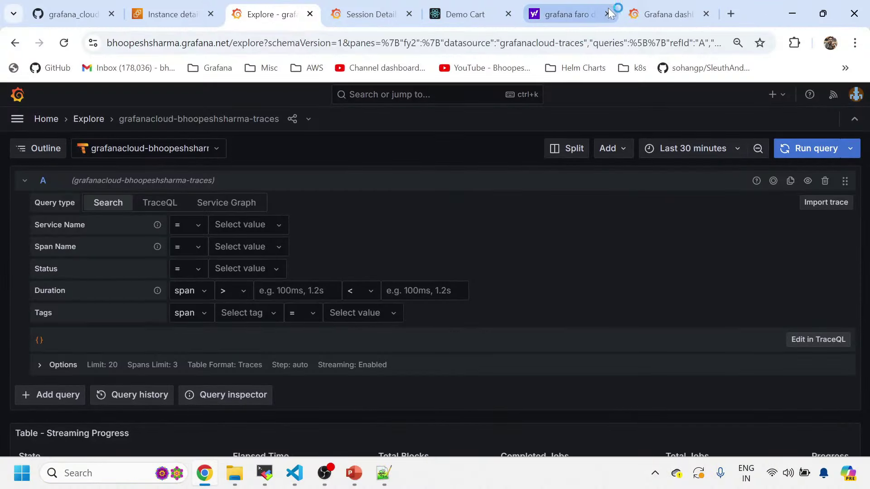
click(730, 13)
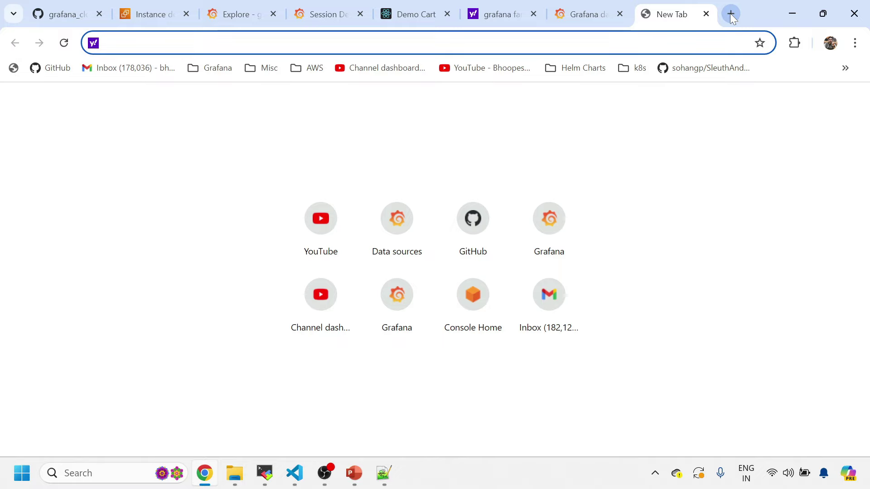
text(graf)
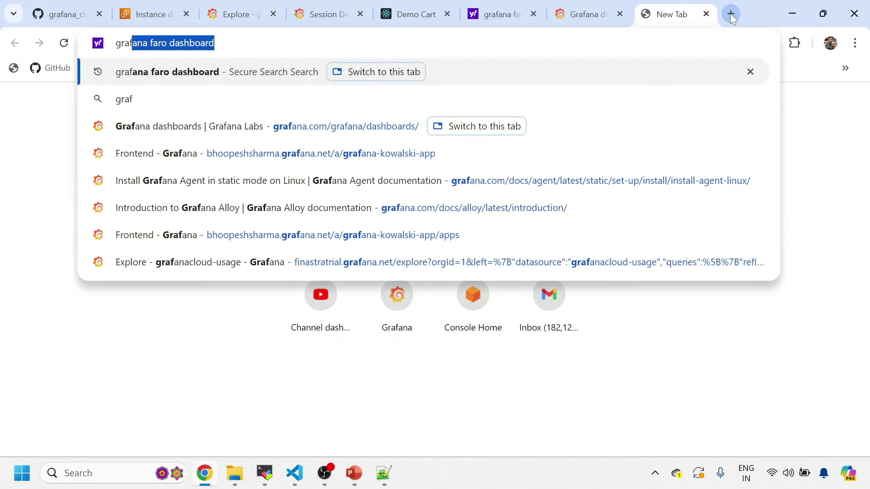
text(ana)
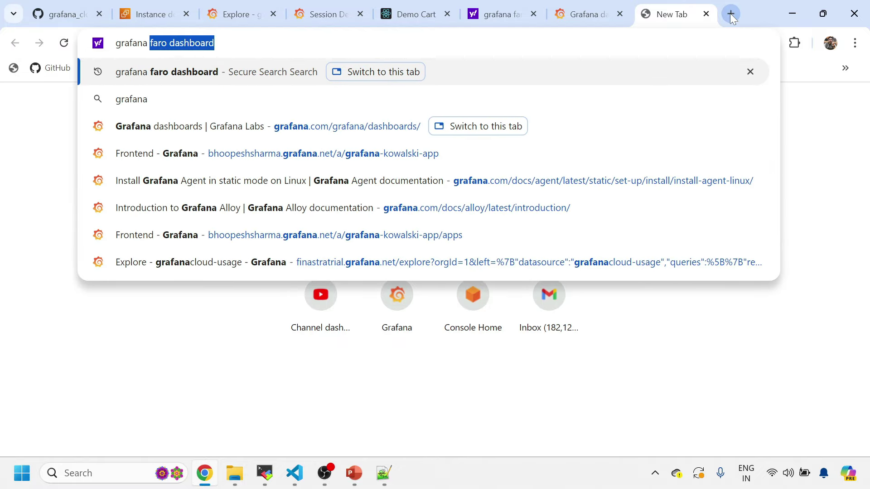
text( faro)
key(Delete)
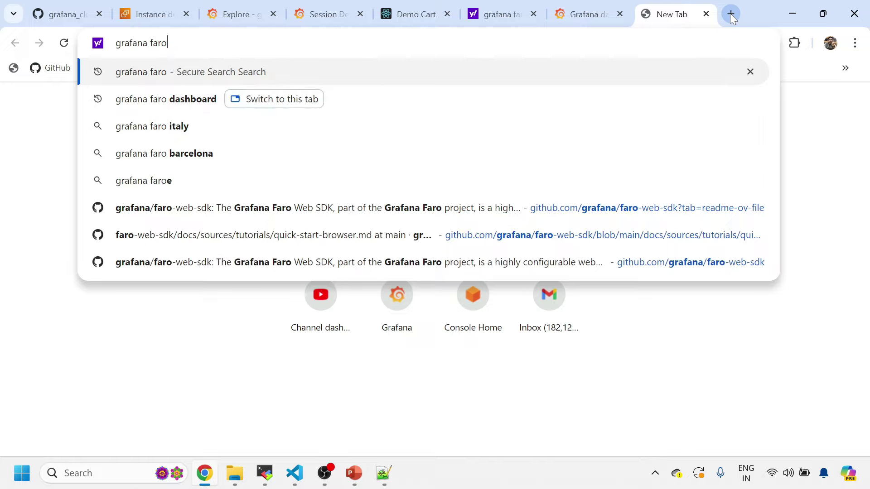
key(Return)
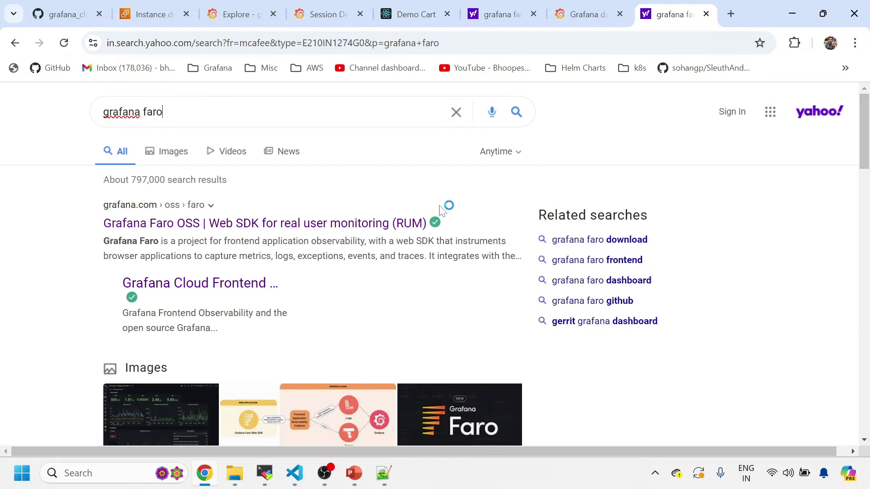
click(301, 225)
scroll(234, 317, down, 20)
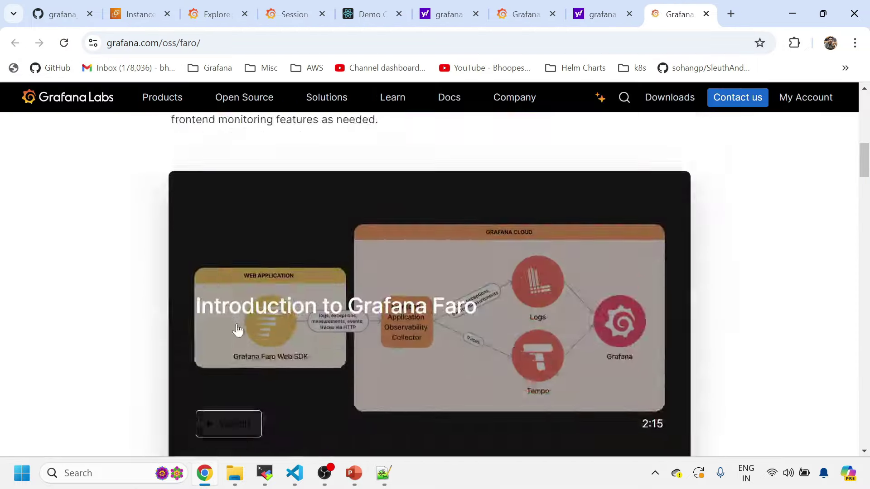
scroll(238, 340, up, 5)
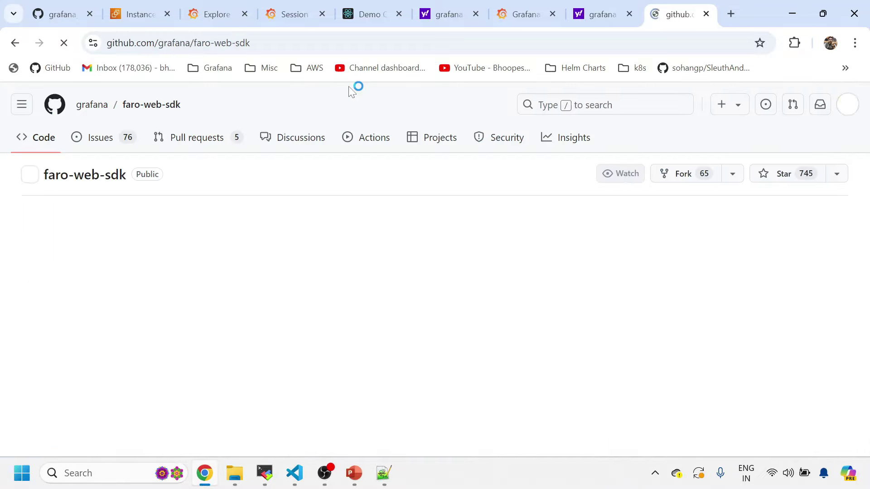
scroll(254, 252, down, 5)
scroll(252, 255, down, 15)
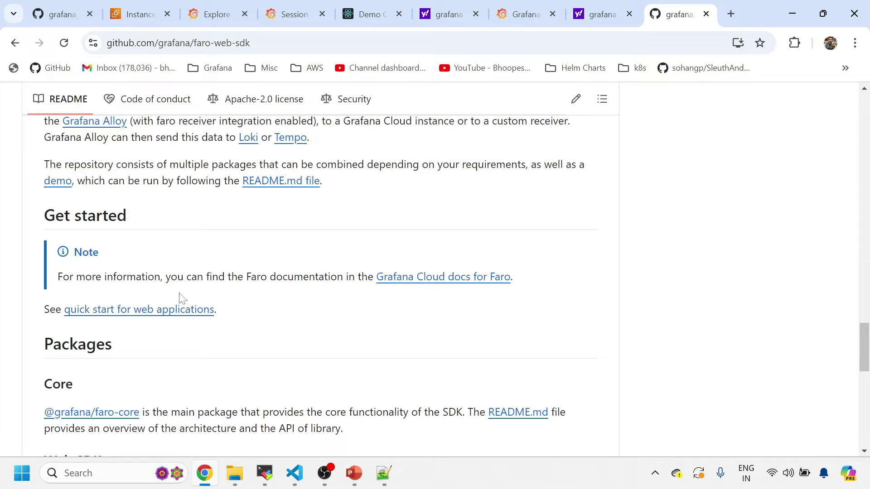
Open the Faro quick-start guide for web applications and read its heading and install command.
click(162, 311)
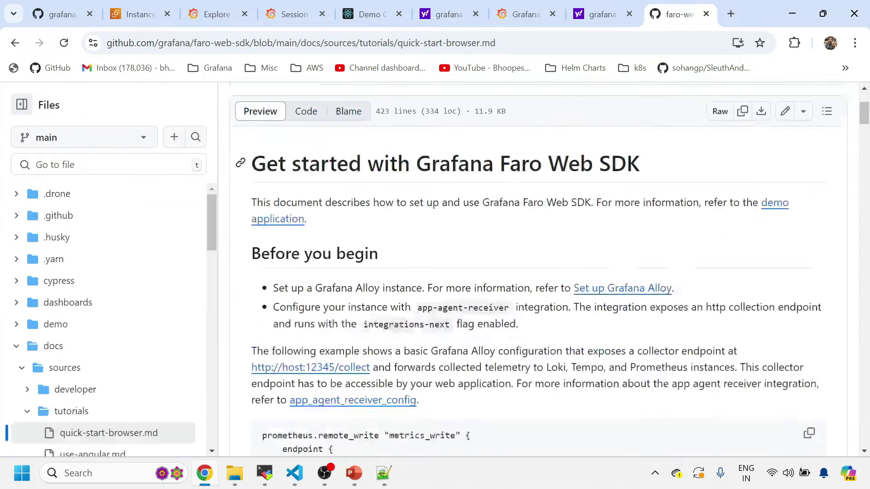
scroll(305, 295, down, 5)
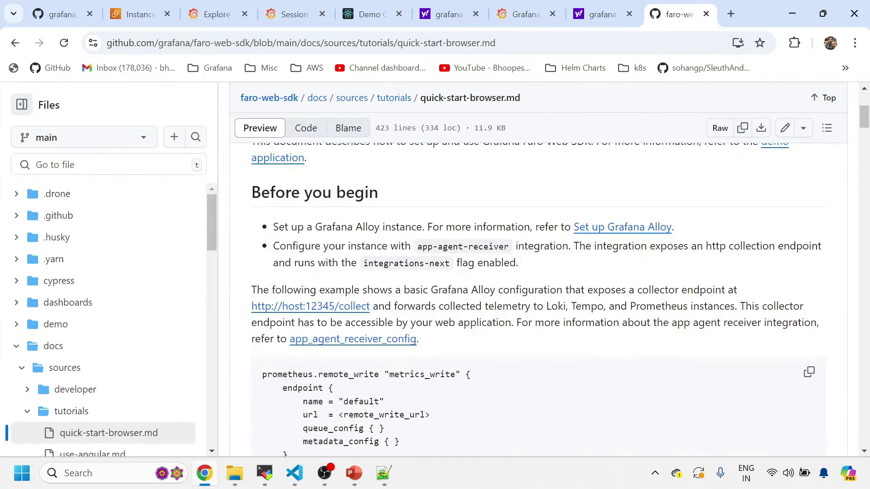
scroll(344, 294, down, 18)
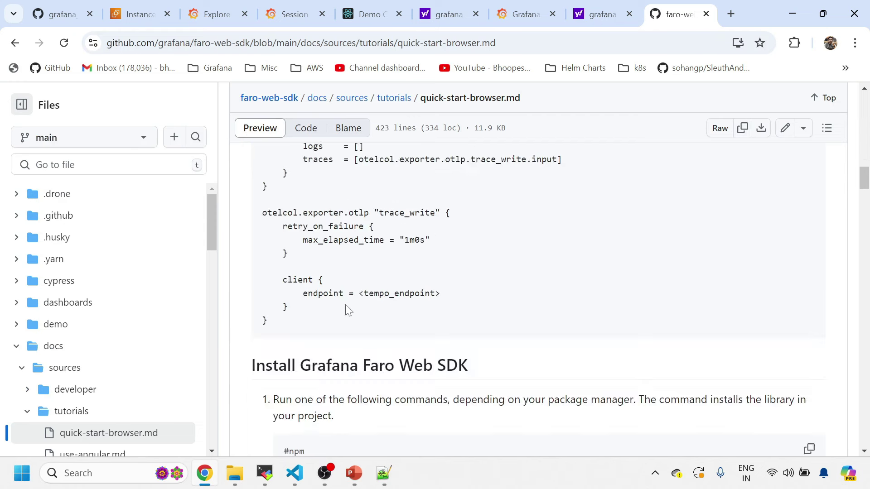
scroll(347, 311, down, 5)
double_click(340, 162)
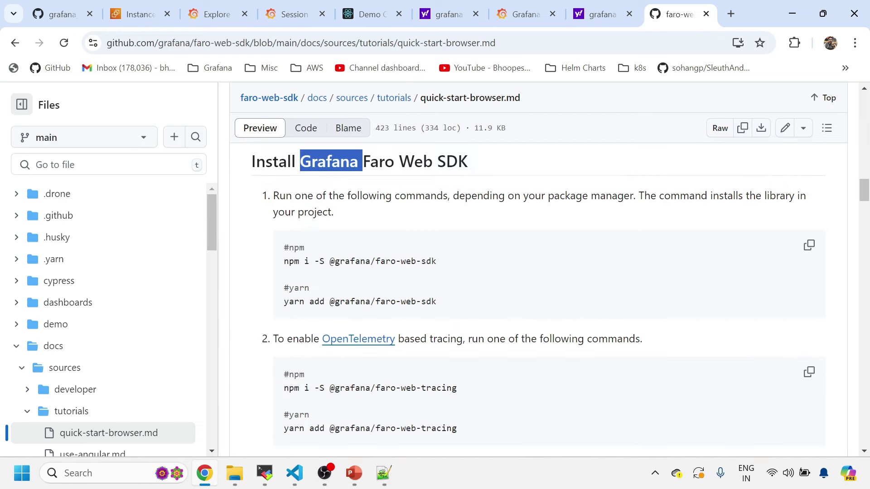
double_click(410, 261)
scroll(403, 236, down, 7)
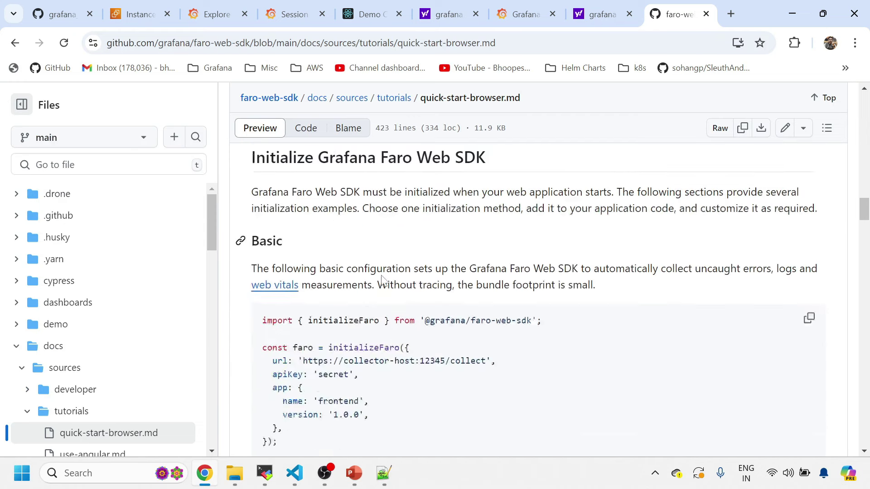
scroll(382, 280, down, 4)
Read through the quick-start setup sections, highlighting code snippets including the OTel code.
drag(330, 174, 390, 273)
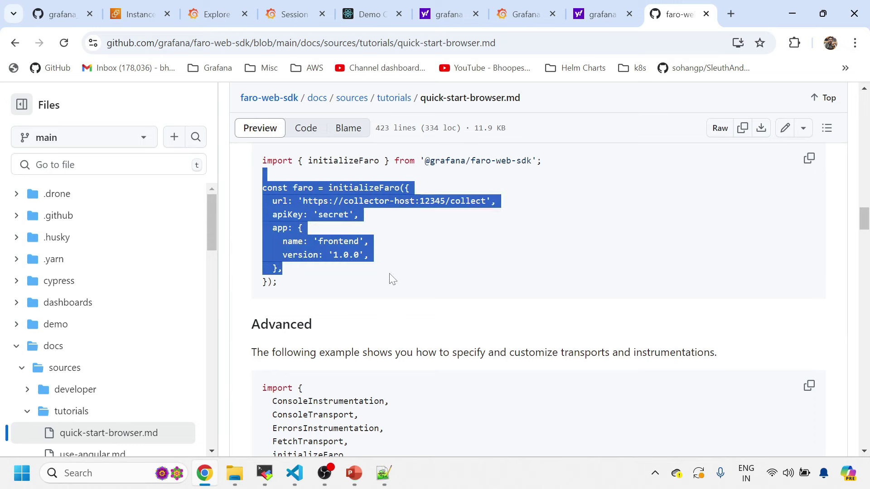
scroll(372, 263, down, 4)
scroll(408, 272, up, 4)
drag(275, 324, 367, 353)
scroll(444, 340, down, 1)
drag(508, 284, 671, 284)
click(670, 284)
scroll(341, 254, down, 5)
scroll(340, 254, down, 3)
drag(359, 168, 399, 344)
scroll(390, 308, down, 5)
scroll(379, 271, down, 6)
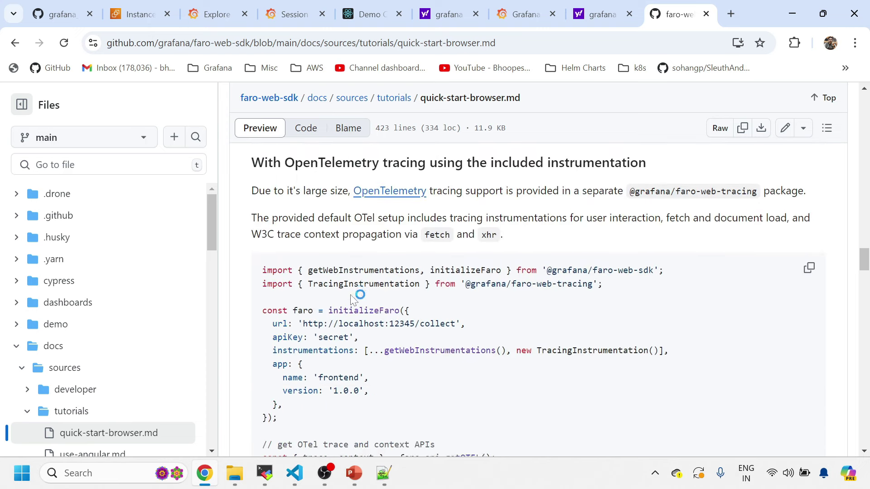
drag(336, 236, 383, 328)
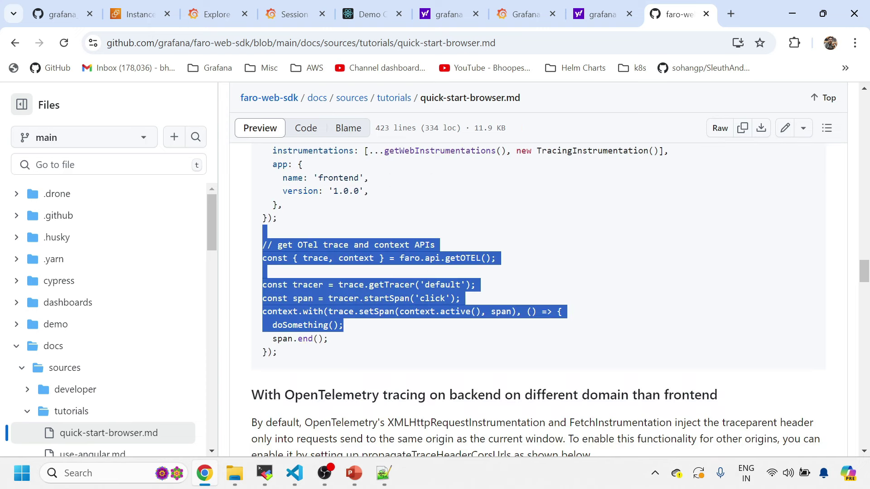
click(322, 308)
Scroll down to the usage examples, then bring back the Grafana Faro slideshow.
scroll(322, 309, down, 2)
scroll(321, 272, down, 15)
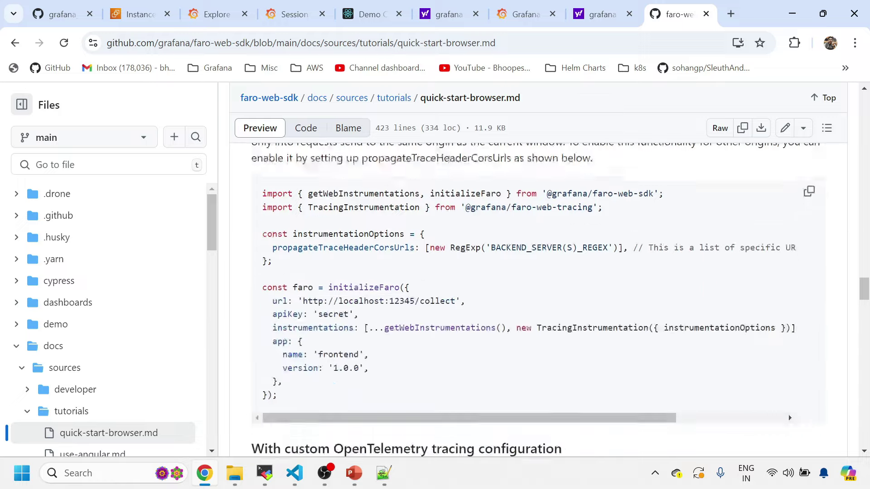
scroll(337, 295, down, 12)
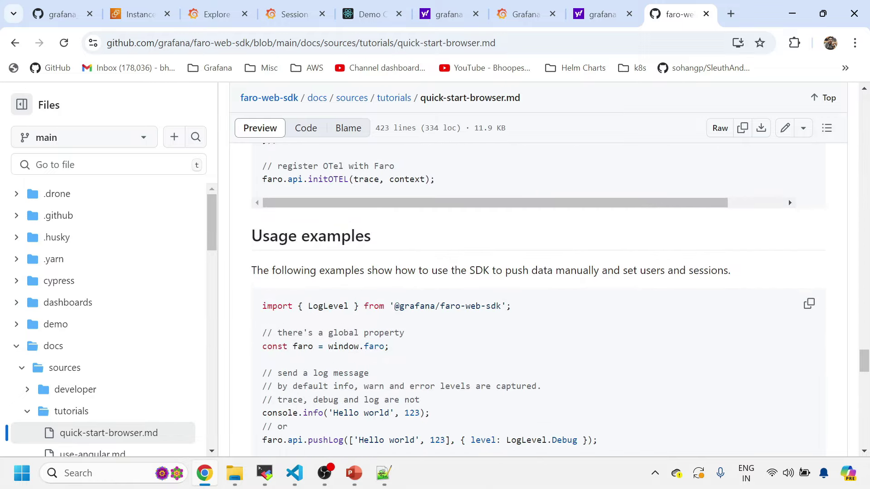
scroll(539, 299, down, 10)
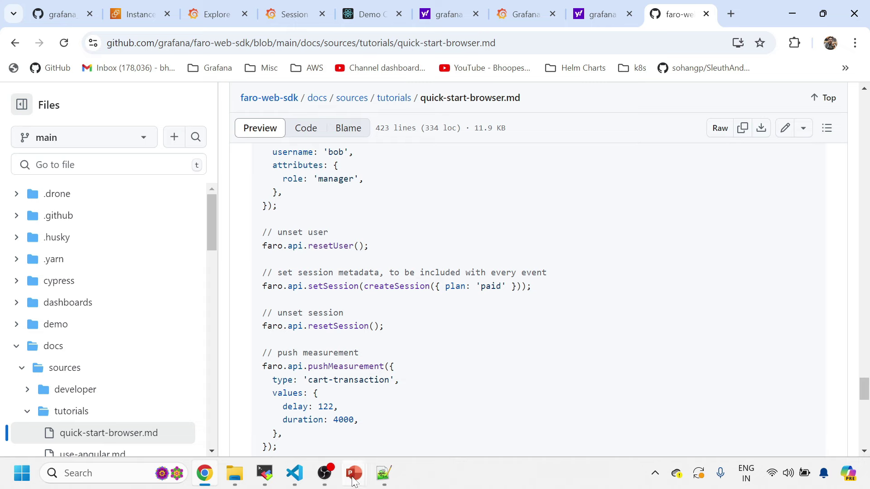
mouse_move(353, 473)
click(392, 422)
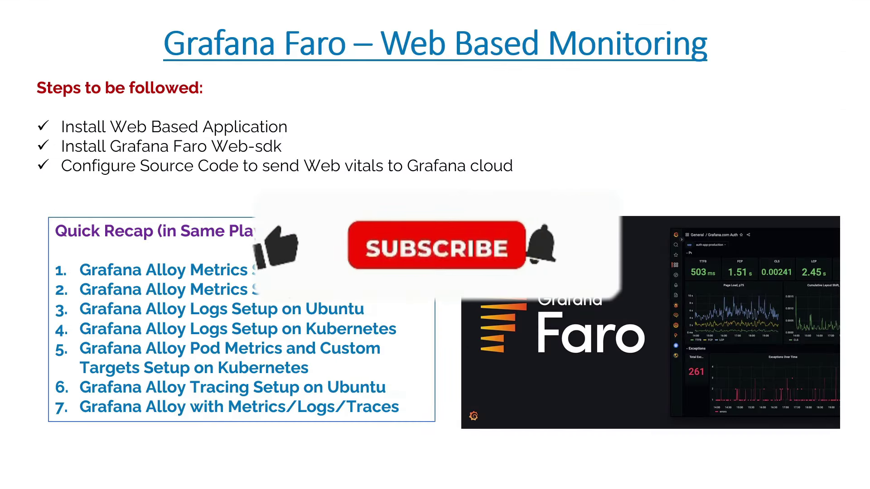